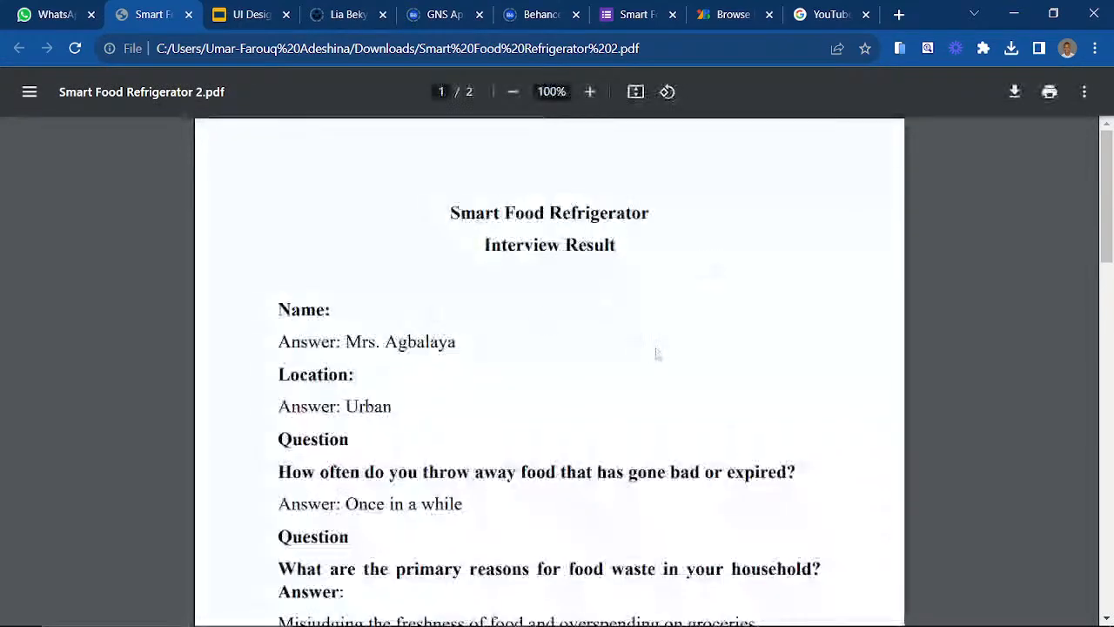
# - Read through the questions and answers in the two-page Smart Food Refrigerator interview result PDF
pyautogui.scroll(-10, 657, 353)
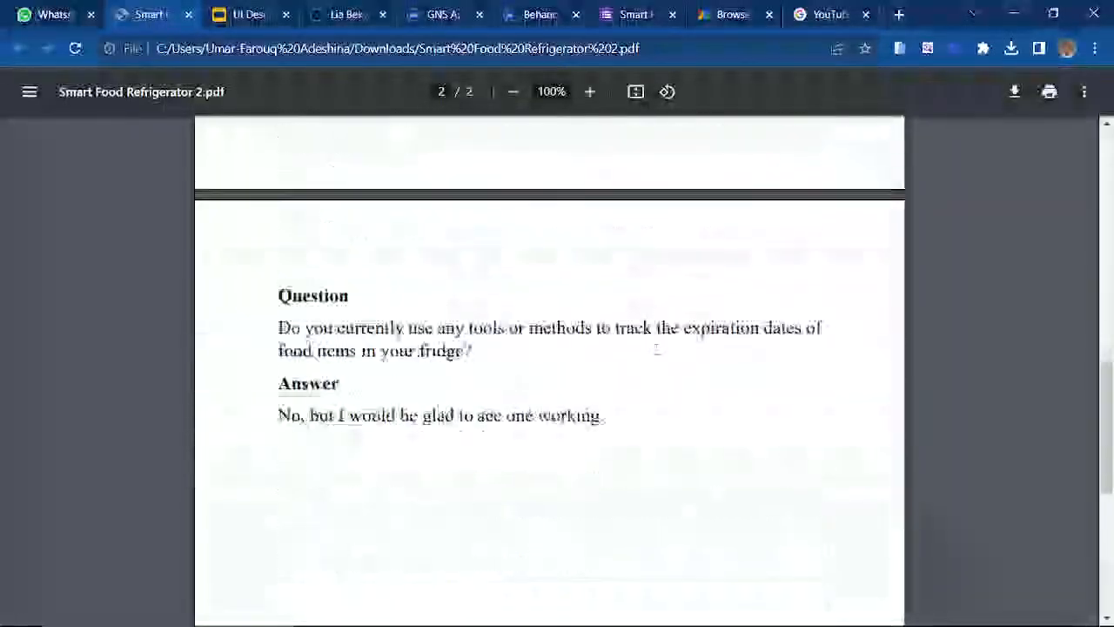
pyautogui.scroll(-2, 657, 348)
pyautogui.scroll(10, 657, 352)
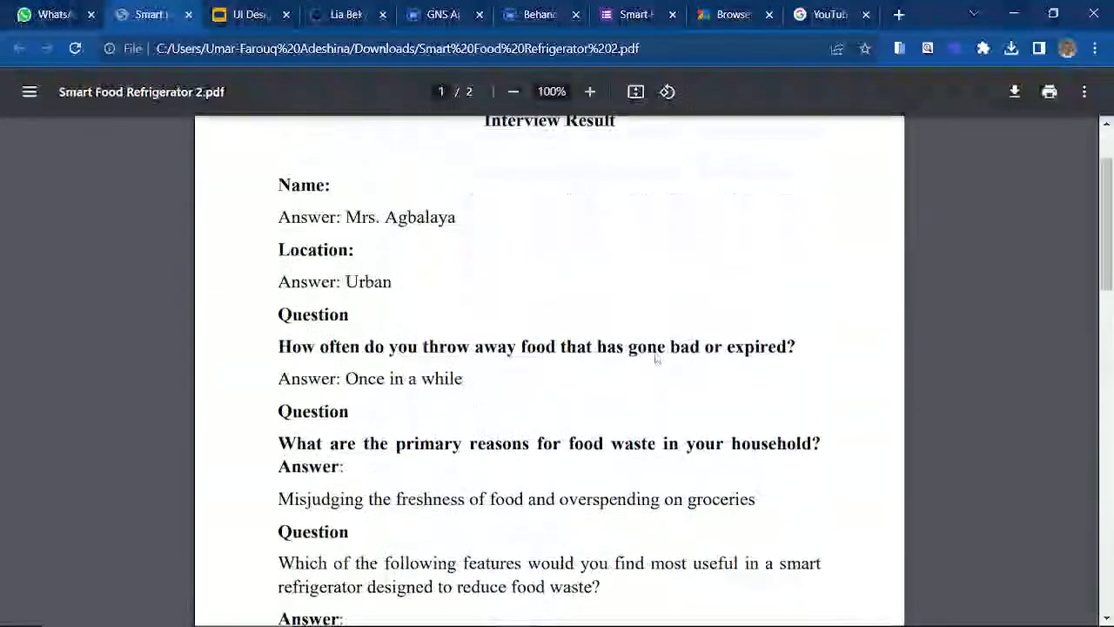
pyautogui.scroll(1, 657, 357)
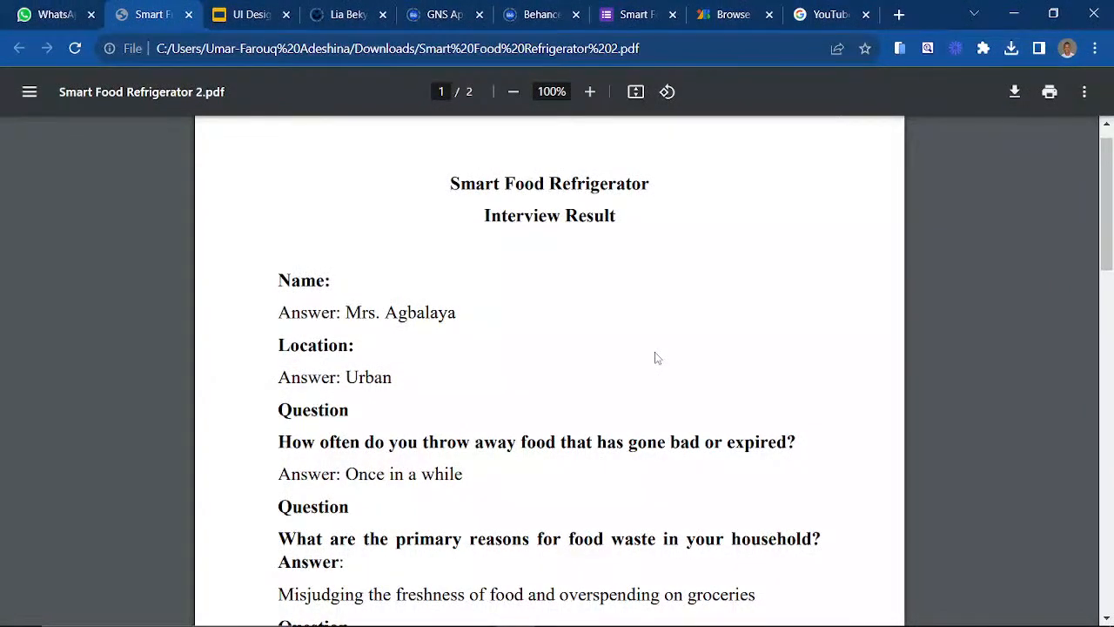
pyautogui.scroll(-1, 657, 357)
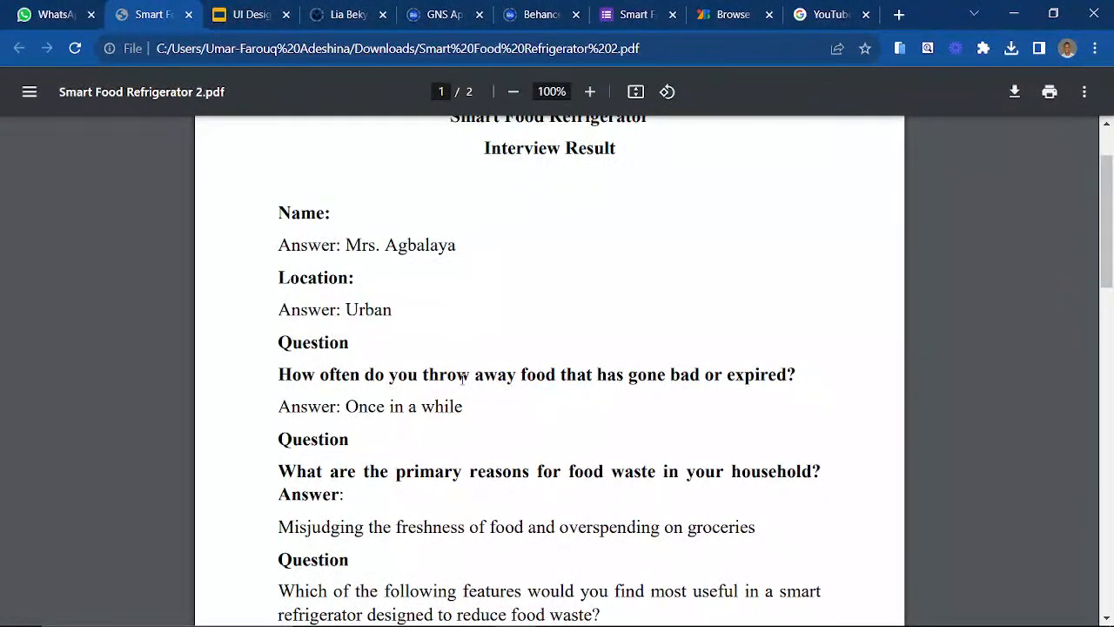
pyautogui.scroll(-2, 470, 412)
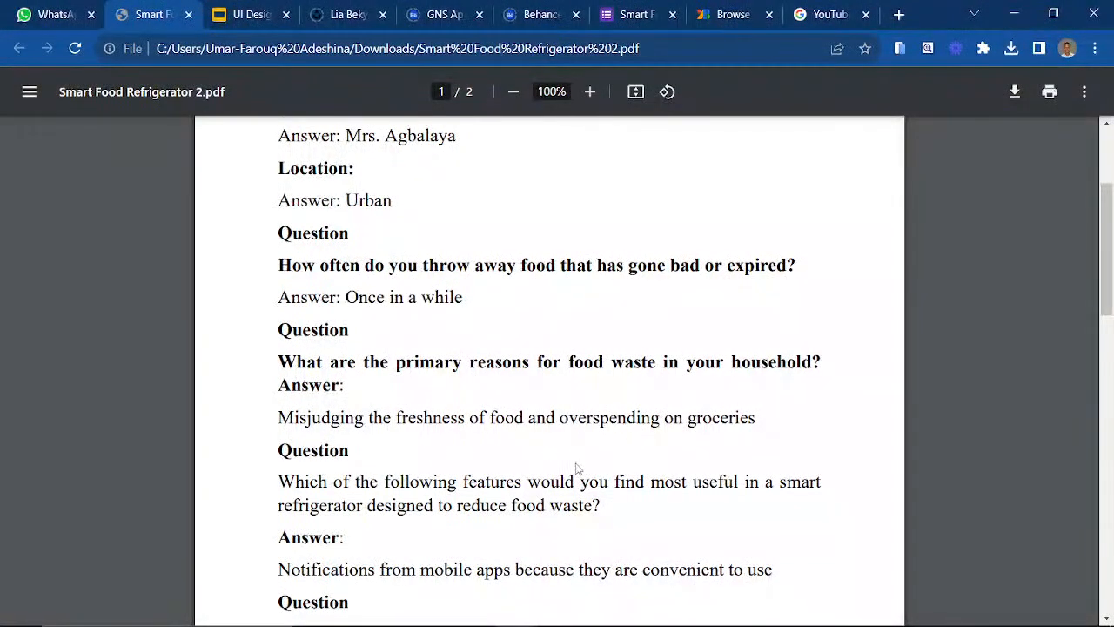
pyautogui.scroll(-1, 577, 466)
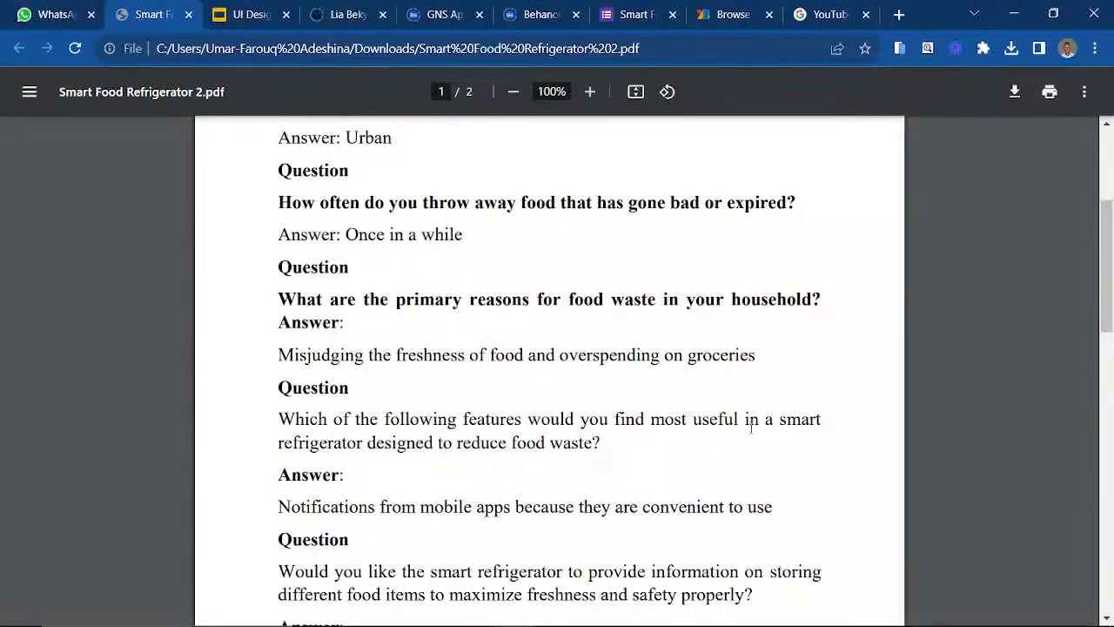
pyautogui.scroll(-3, 627, 439)
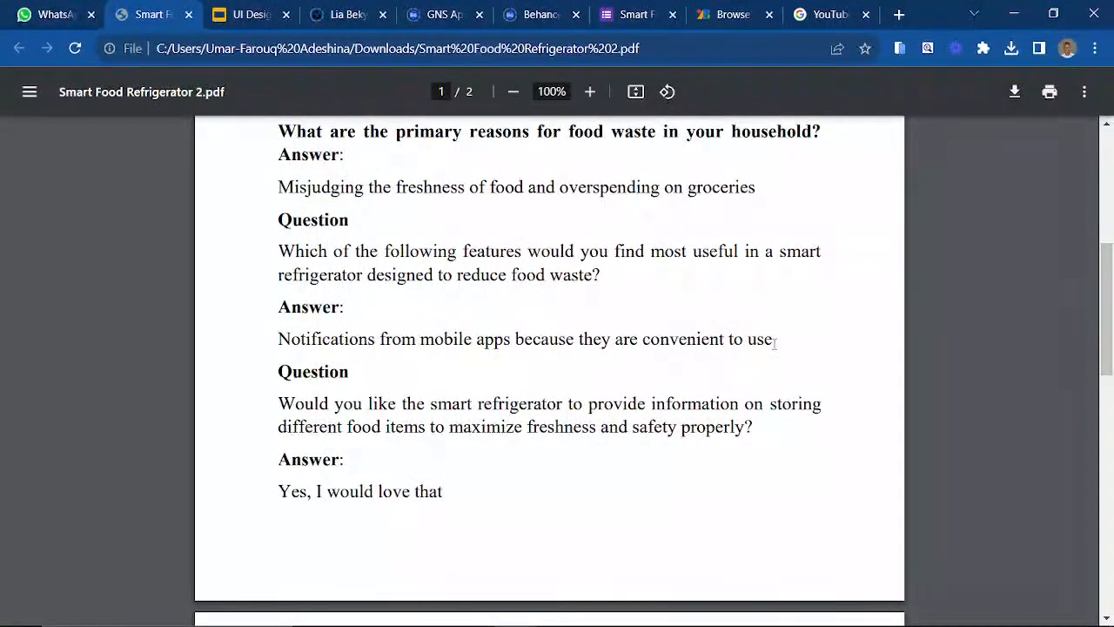
pyautogui.scroll(-1, 775, 344)
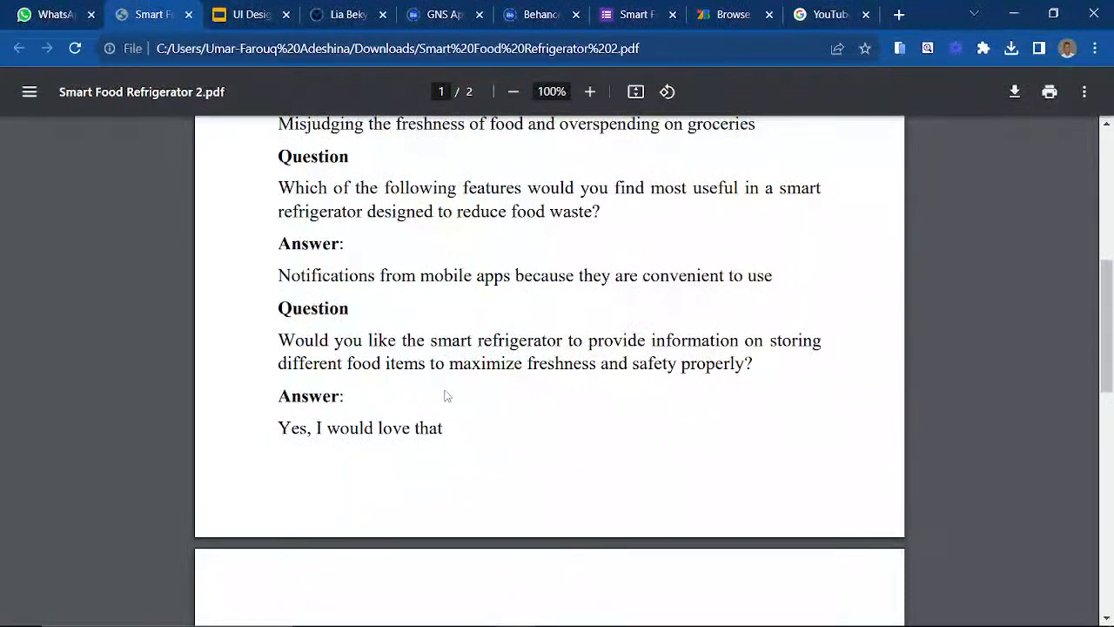
pyautogui.scroll(-5, 533, 411)
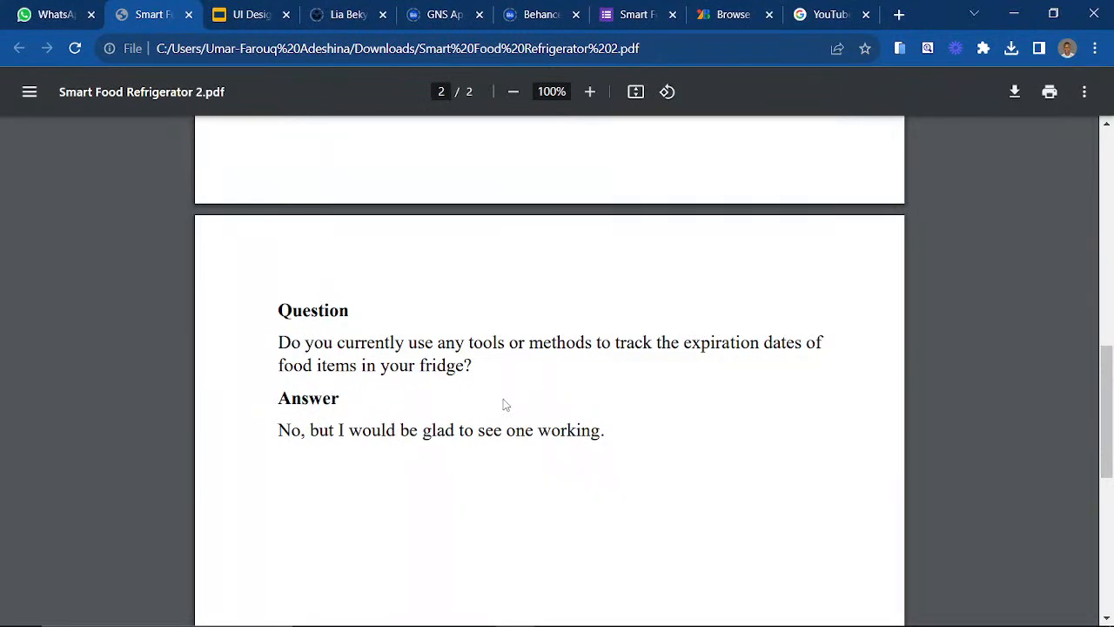
pyautogui.scroll(5, 503, 404)
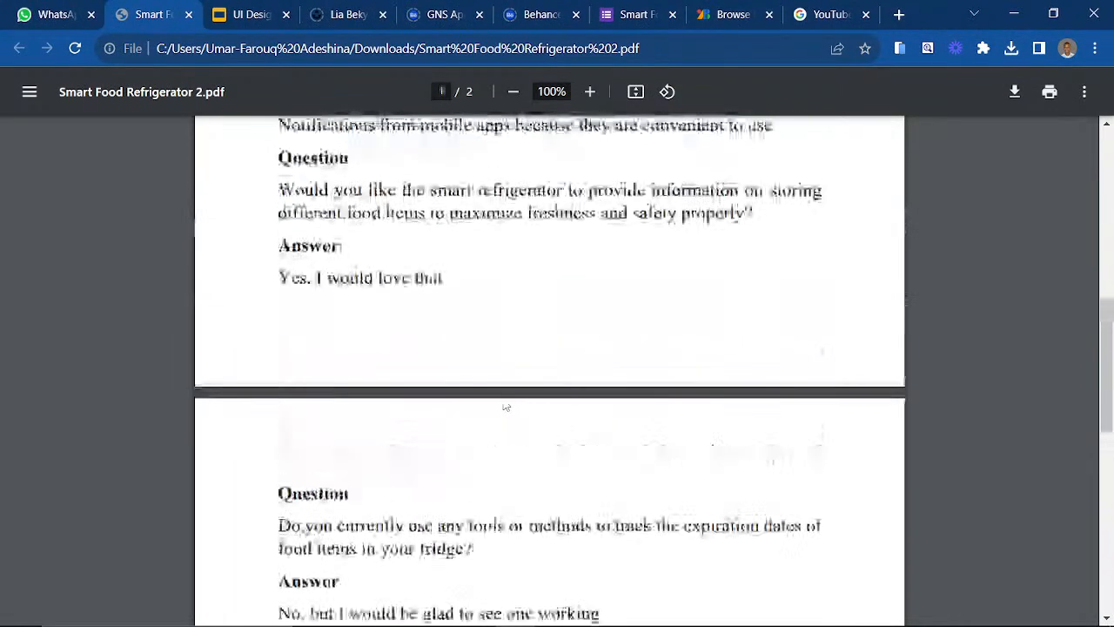
pyautogui.scroll(-10, 503, 403)
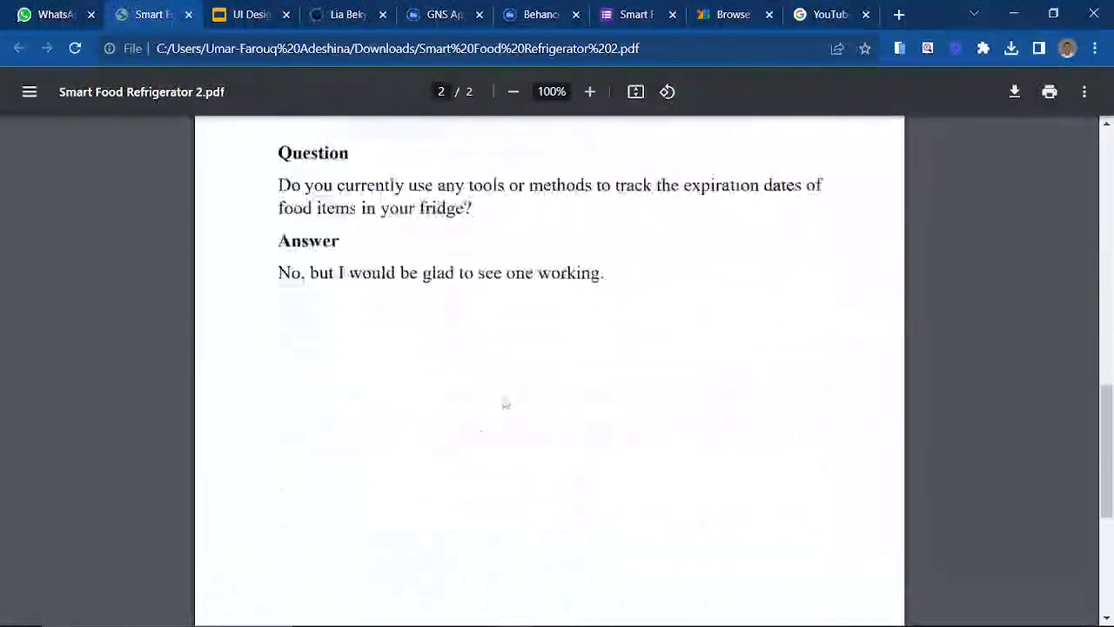
pyautogui.scroll(15, 505, 403)
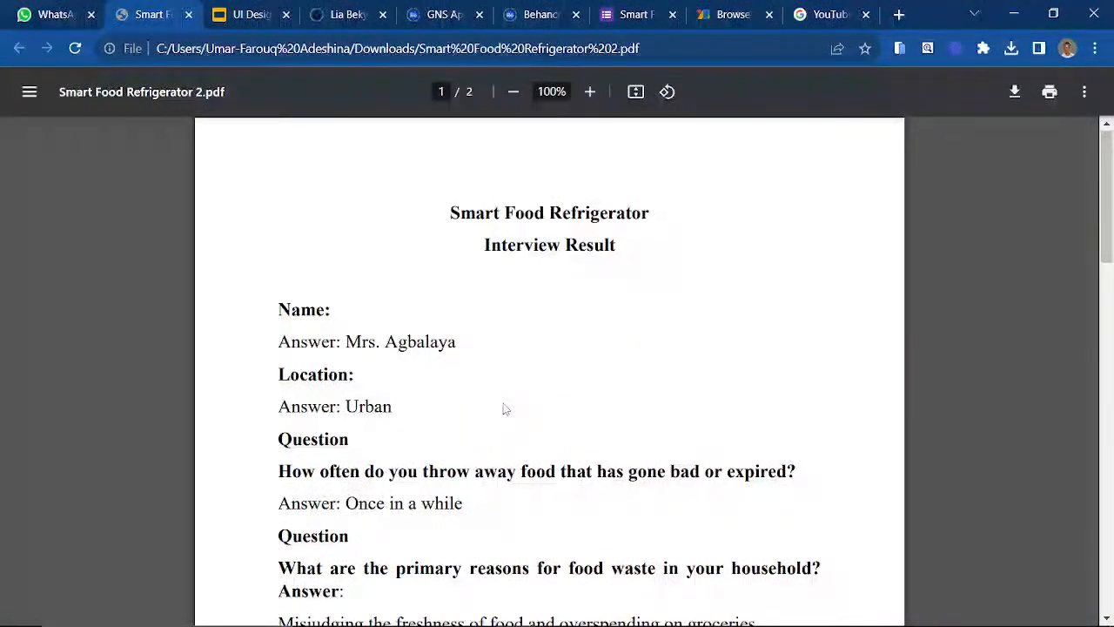
pyautogui.scroll(-2, 505, 409)
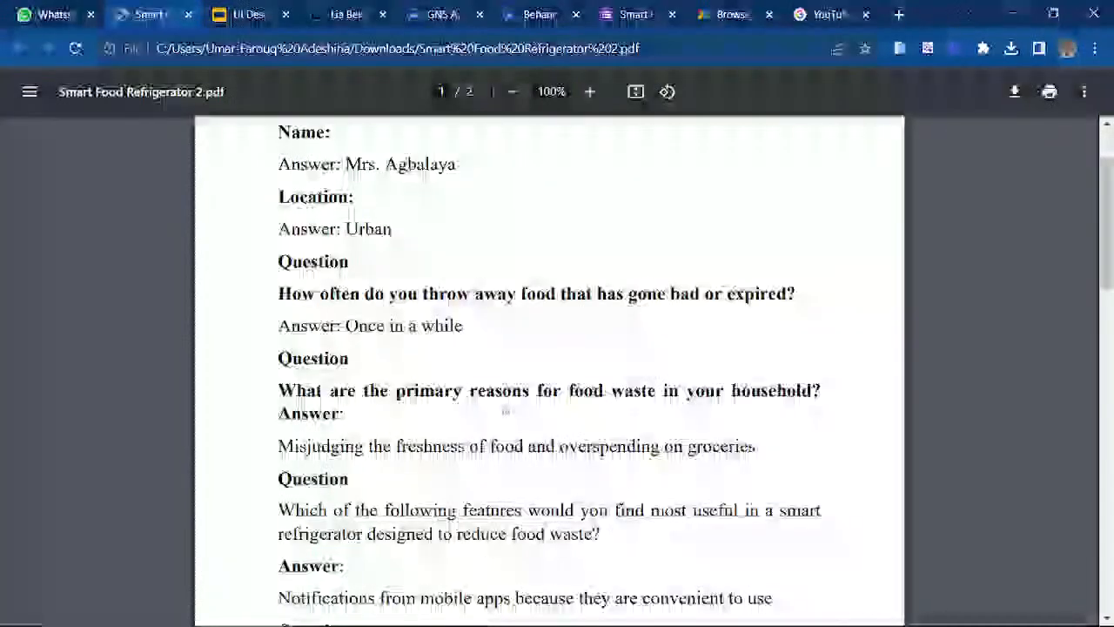
pyautogui.scroll(2, 505, 409)
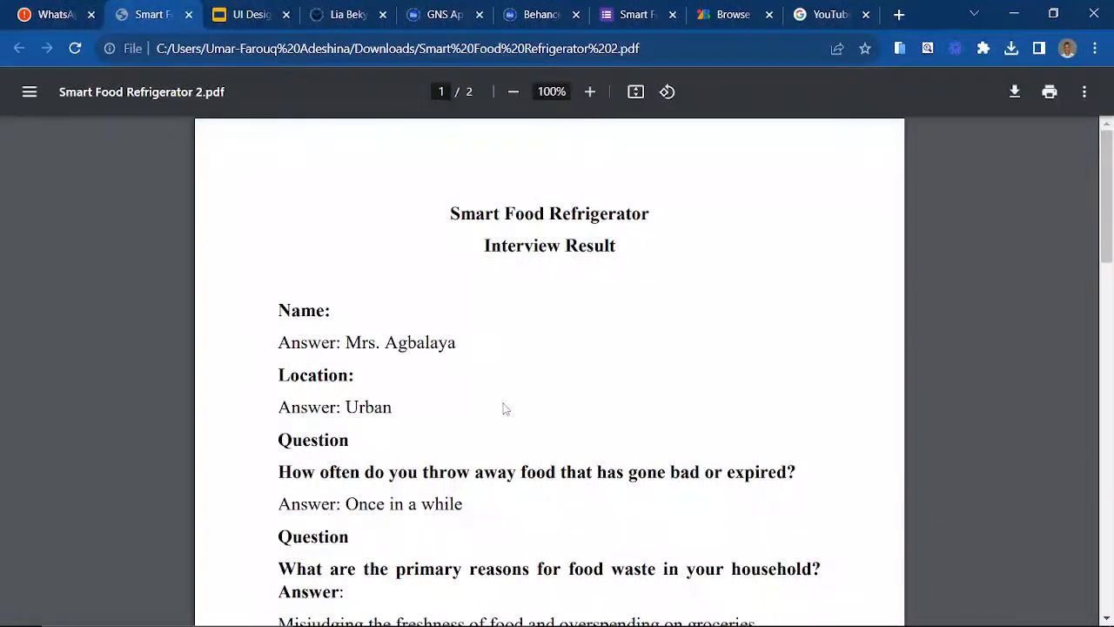
# - Switch to Figma and open the Research page of the Class 002 UI/UX Design file
pyautogui.moveTo(903, 616)
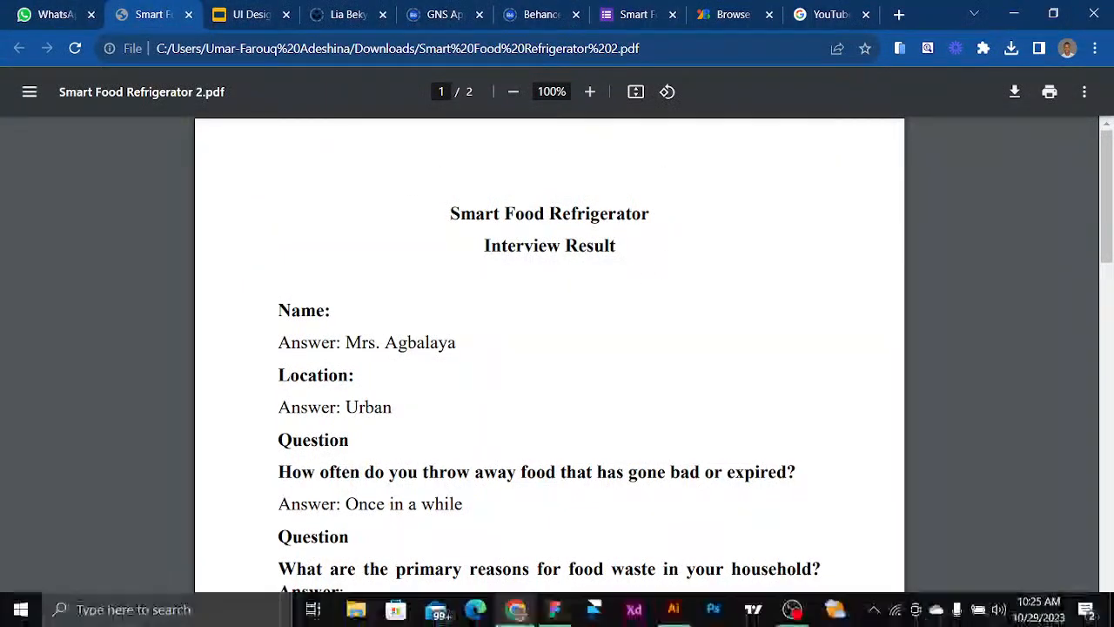
pyautogui.click(553, 611)
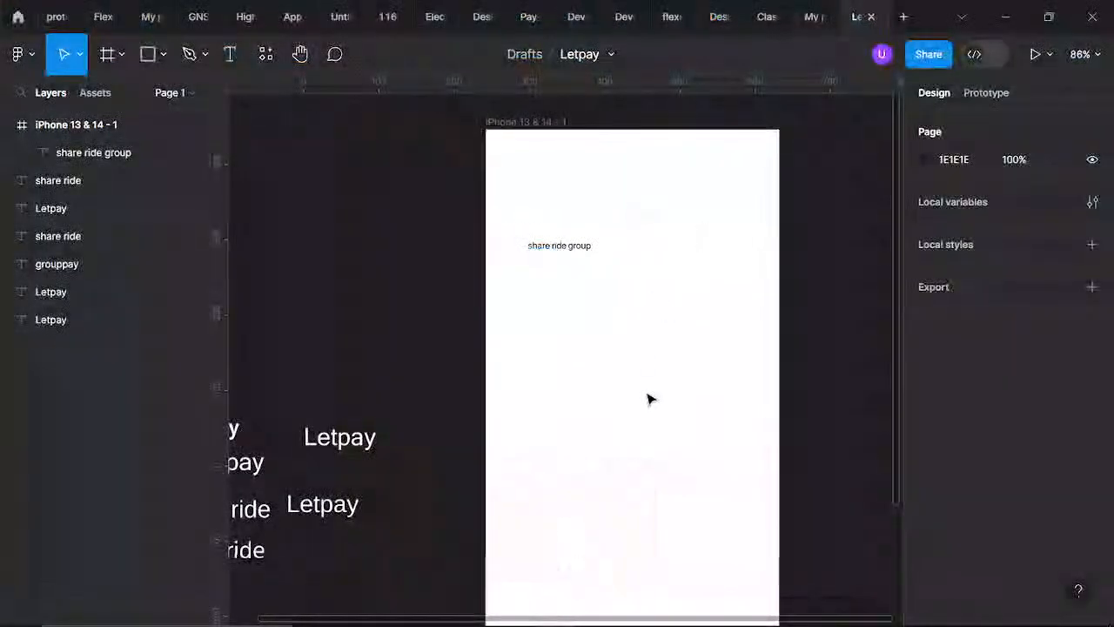
pyautogui.click(761, 17)
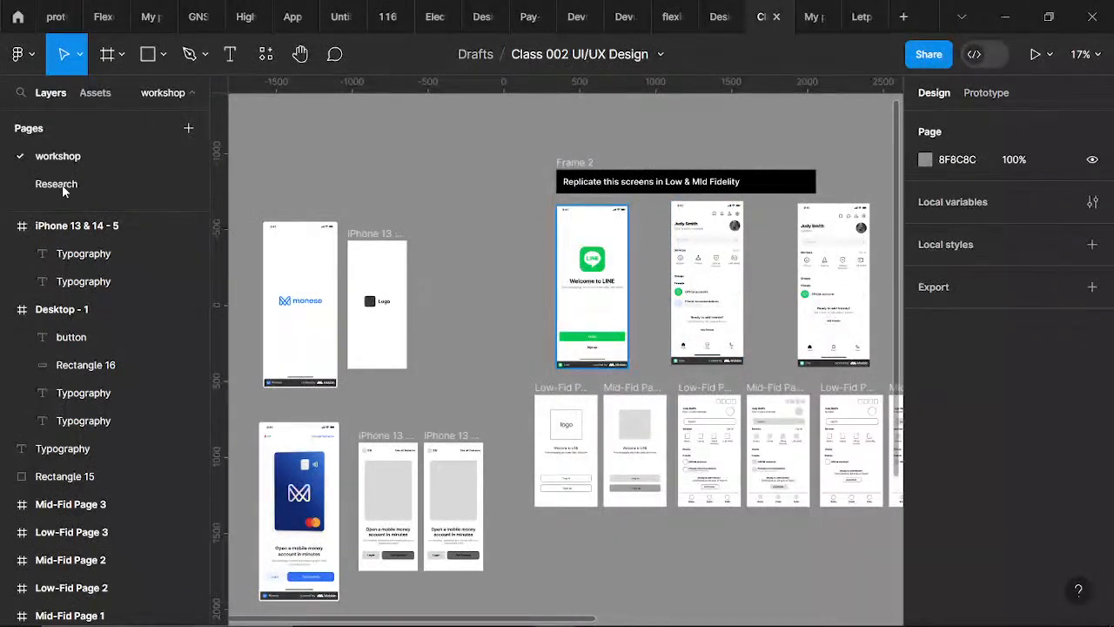
pyautogui.click(91, 192)
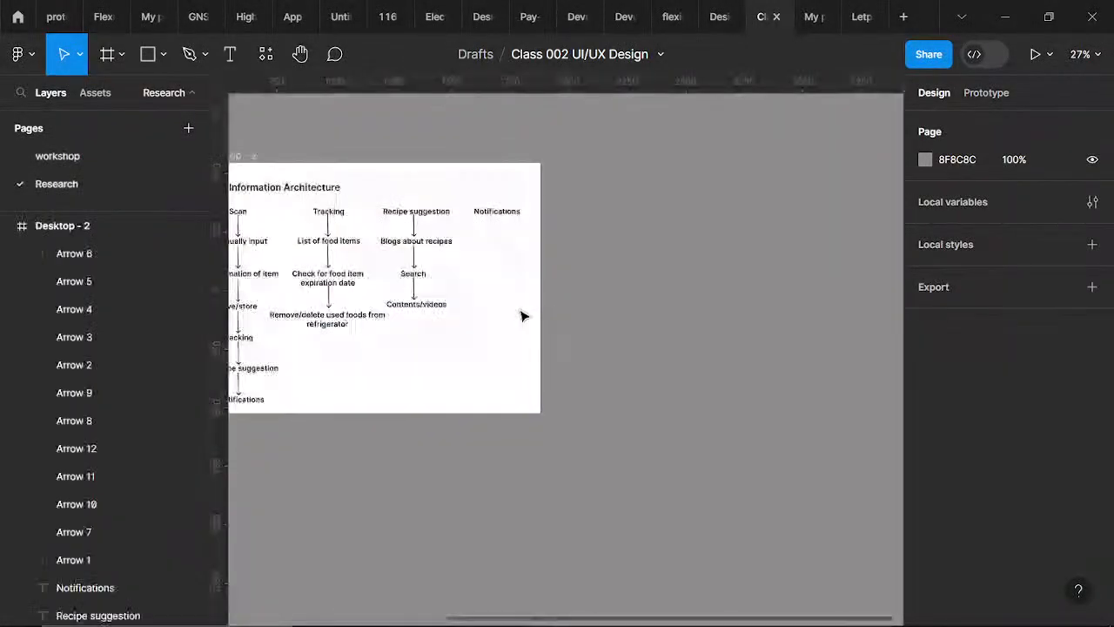
# - Examine the Key Features list in Desktop - 1 and the Information Architecture flows in Desktop - 2
pyautogui.hscroll(-5, 523, 316)
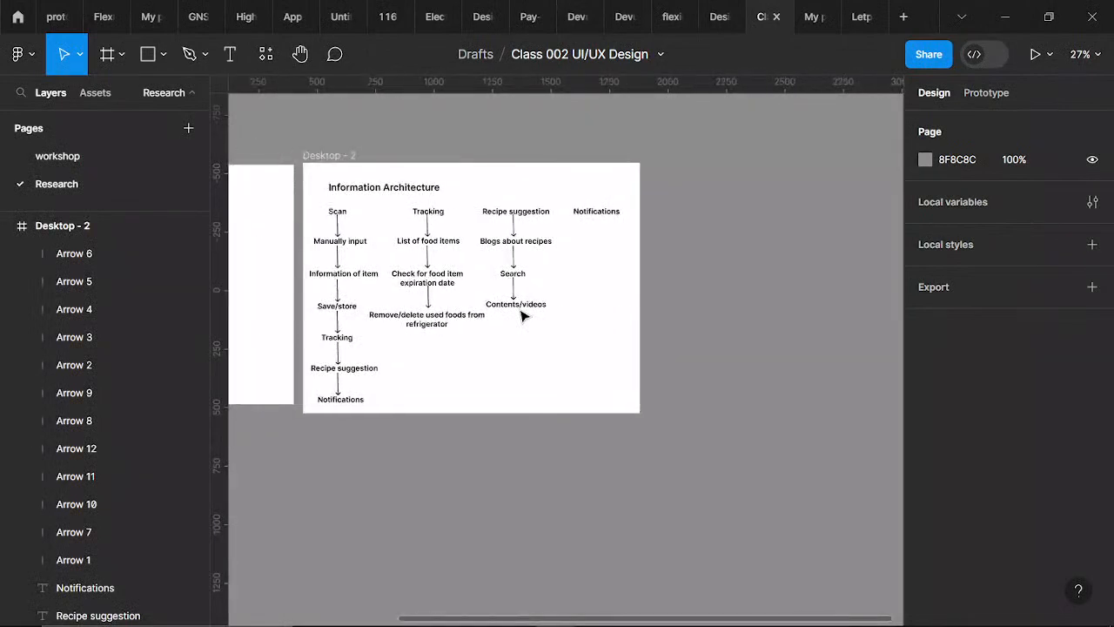
pyautogui.hscroll(-6, 522, 315)
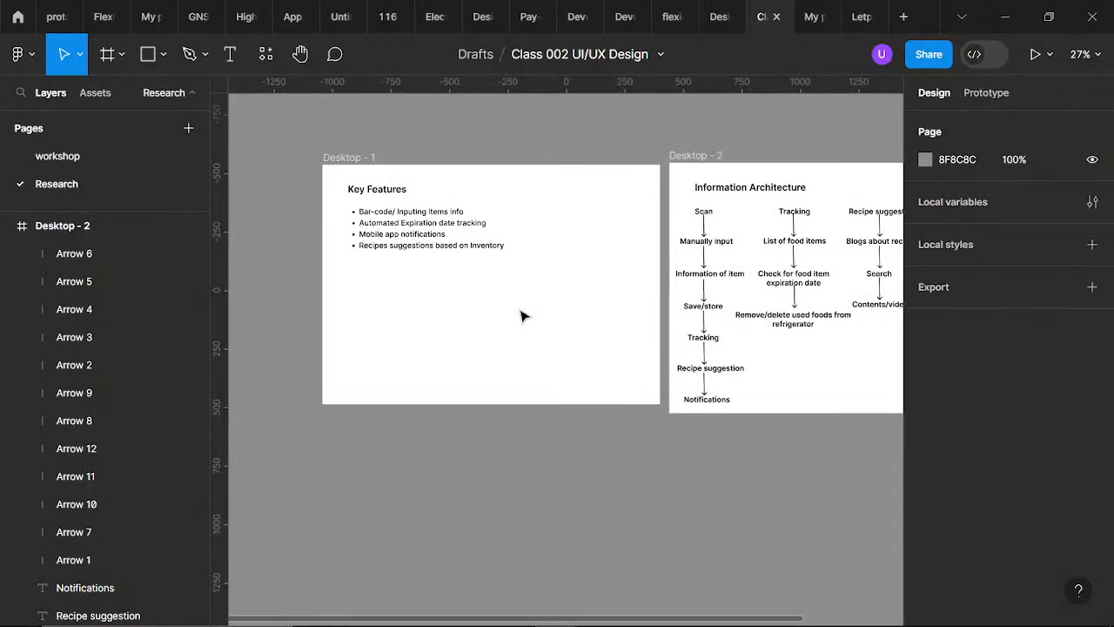
pyautogui.scroll(2, 566, 275)
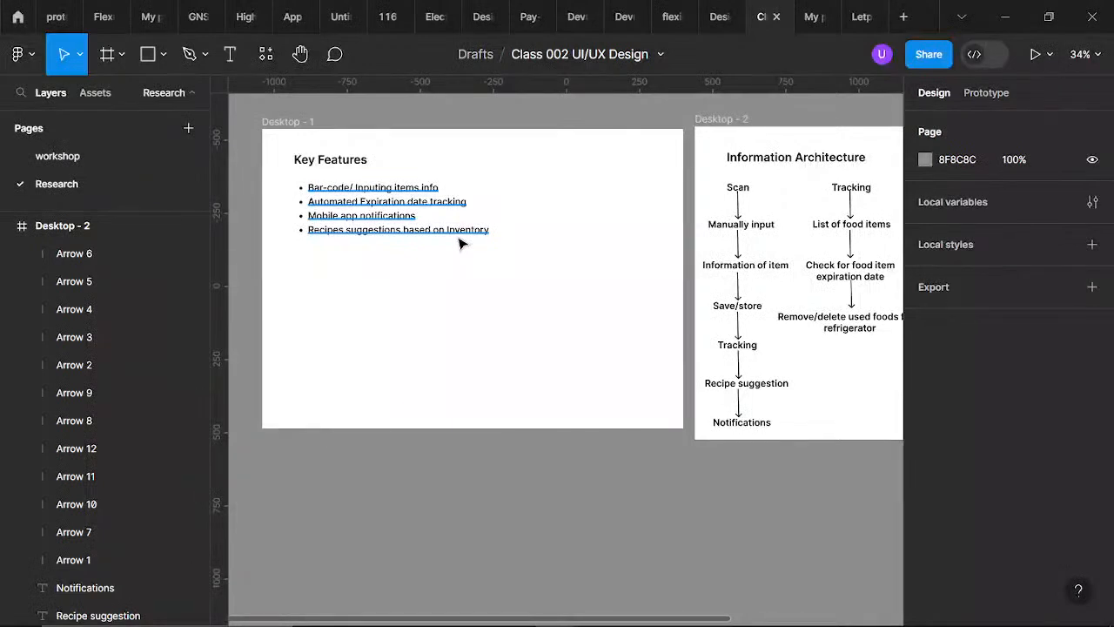
pyautogui.hscroll(5, 460, 241)
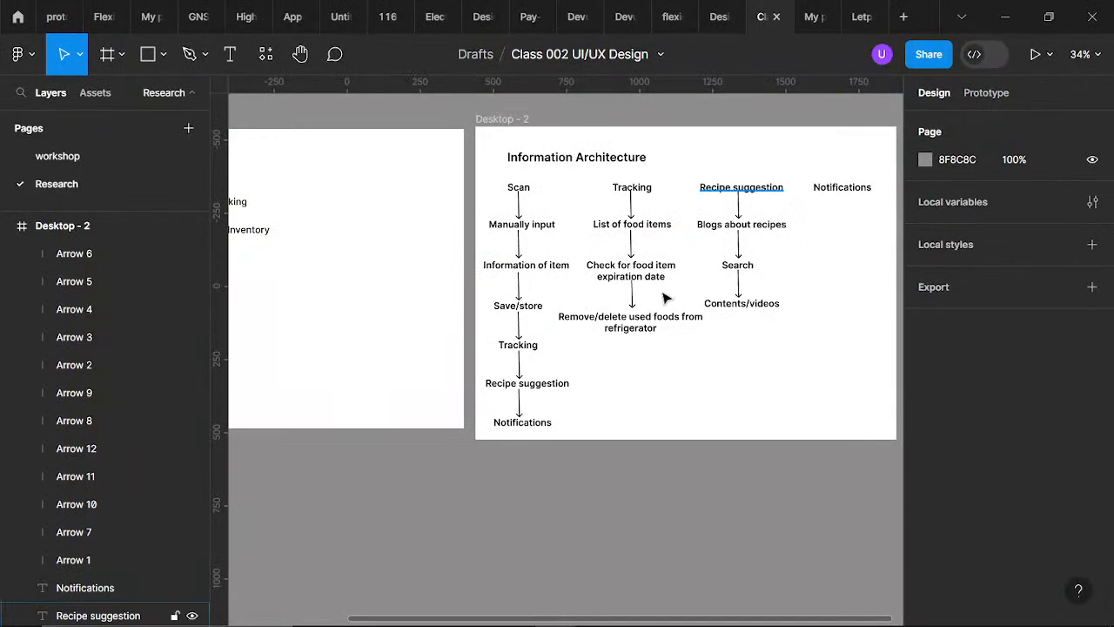
pyautogui.hscroll(-8, 627, 266)
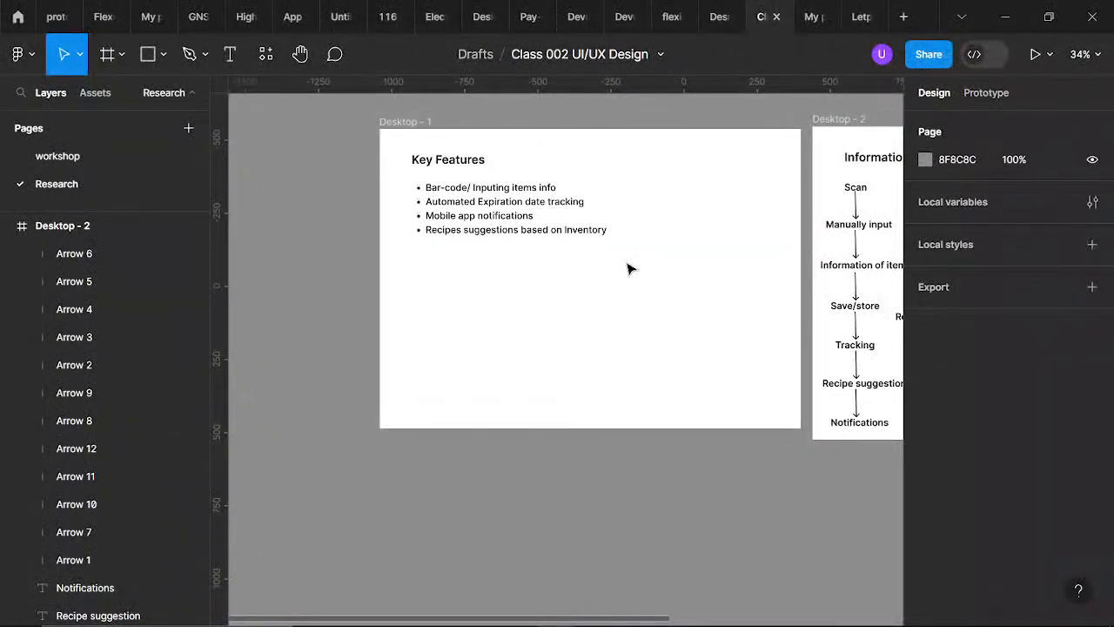
pyautogui.scroll(-3, 627, 266)
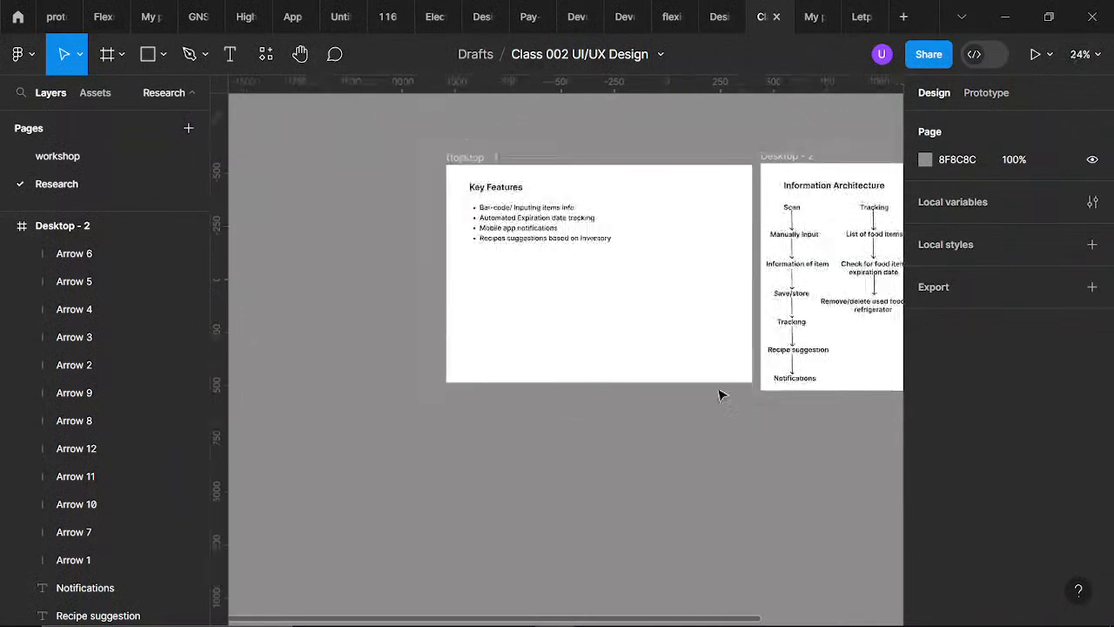
pyautogui.scroll(-3, 712, 397)
pyautogui.scroll(-2, 712, 397)
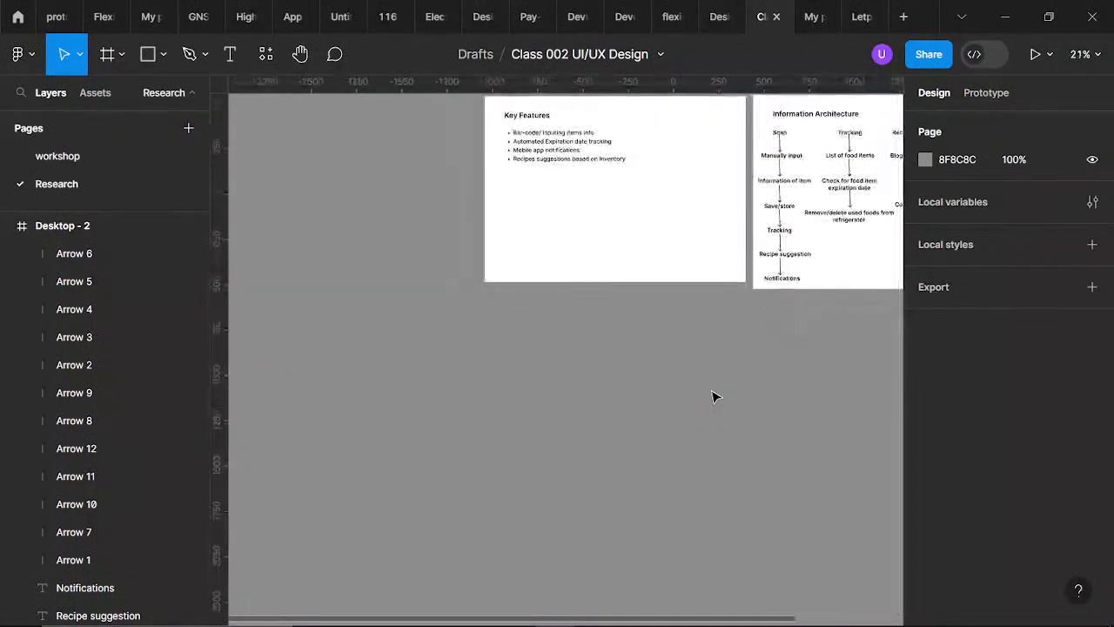
pyautogui.hscroll(3, 712, 397)
pyautogui.scroll(2, 712, 397)
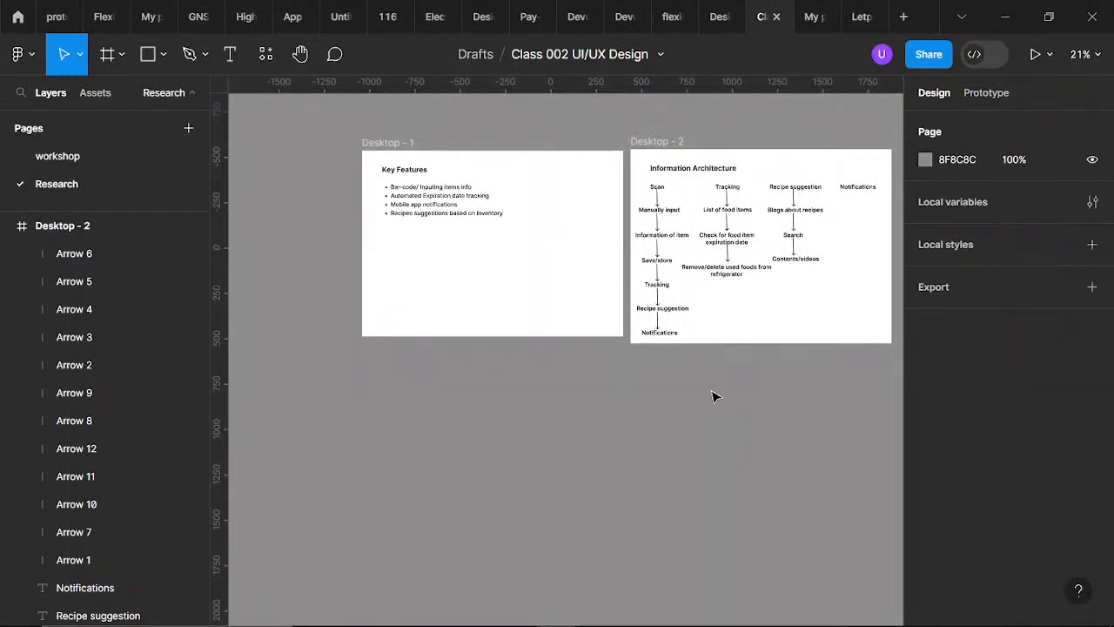
pyautogui.keyDown('ctrl'); pyautogui.scroll(-2, 712, 397); pyautogui.keyUp('ctrl')
pyautogui.scroll(-1, 712, 397)
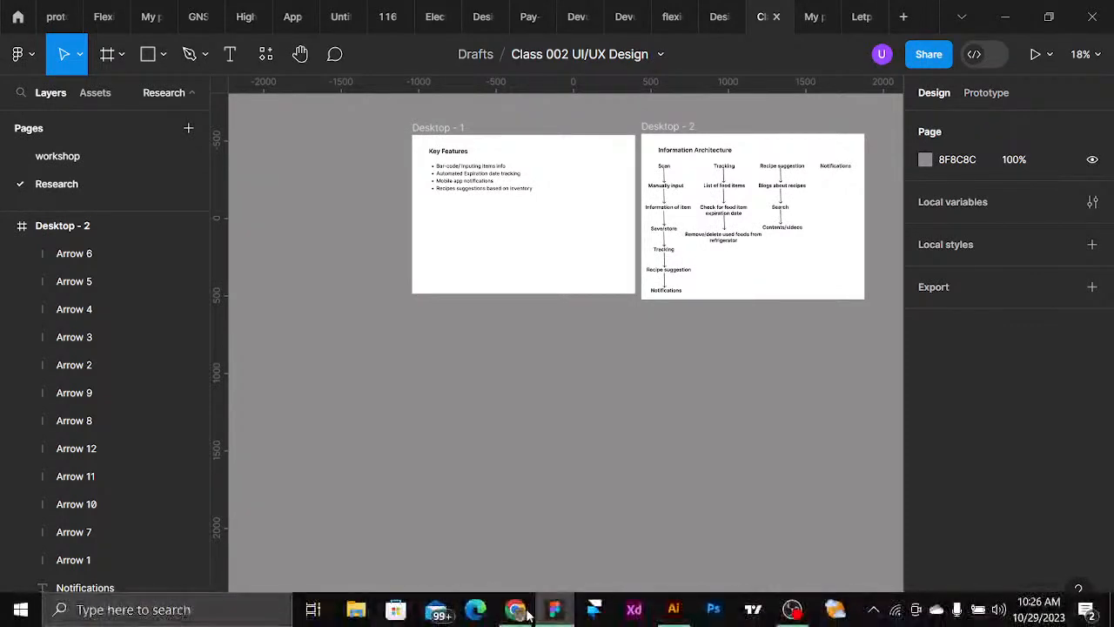
# - Switch back to Chrome and review the interview answers on food waste reasons, useful refrigerator features, storage information and expiration tracking
pyautogui.click(515, 609)
pyautogui.scroll(-3, 686, 374)
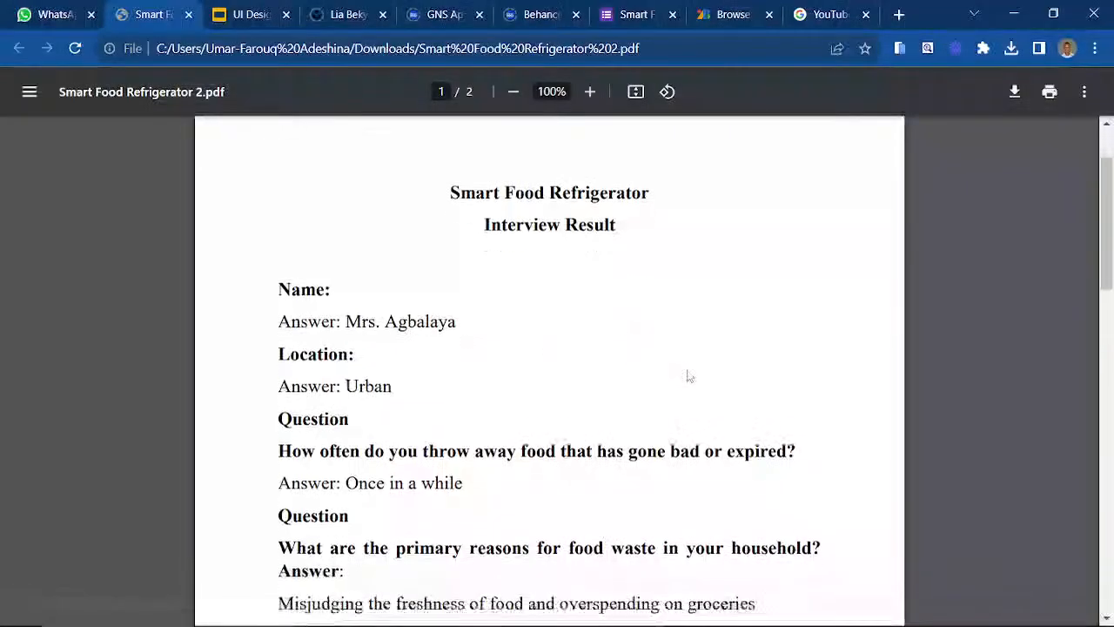
pyautogui.scroll(1, 686, 376)
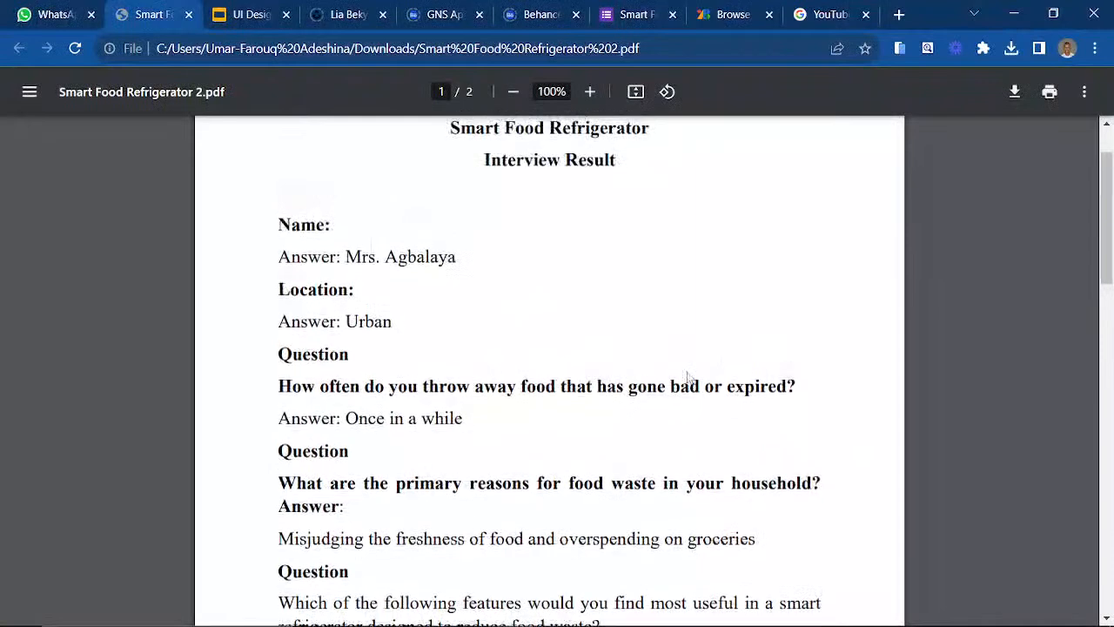
pyautogui.scroll(-3, 686, 376)
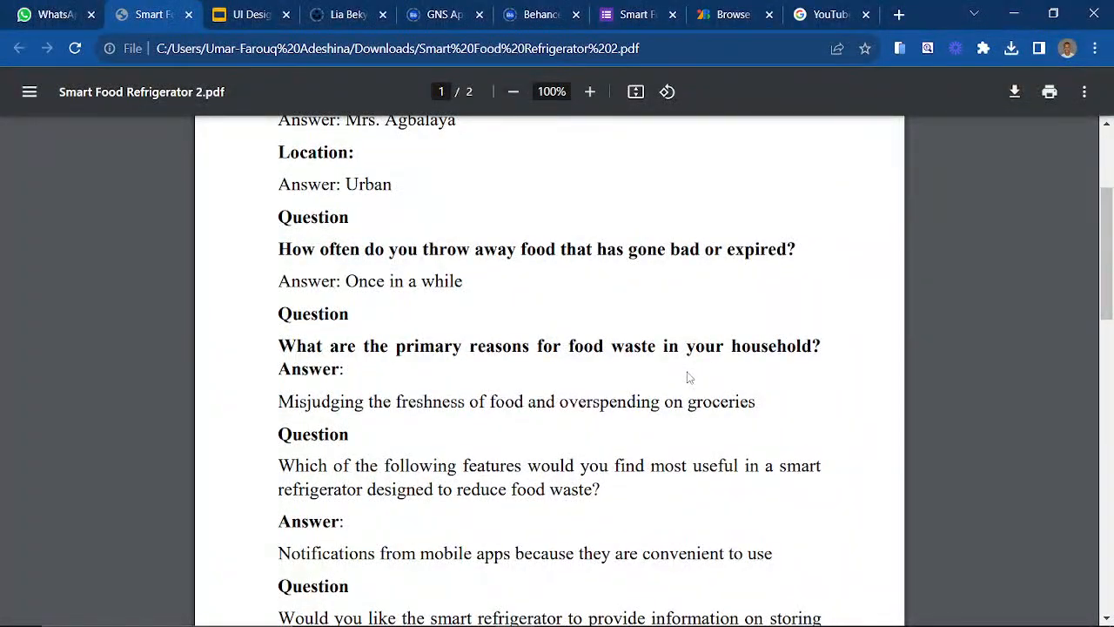
pyautogui.scroll(-3, 687, 377)
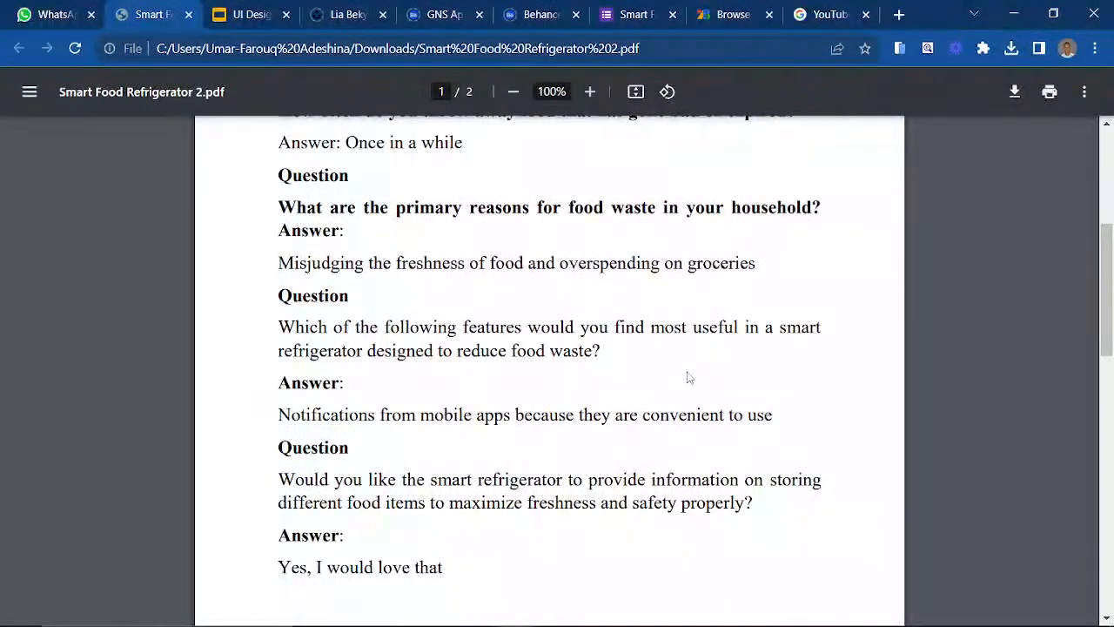
pyautogui.scroll(-8, 687, 377)
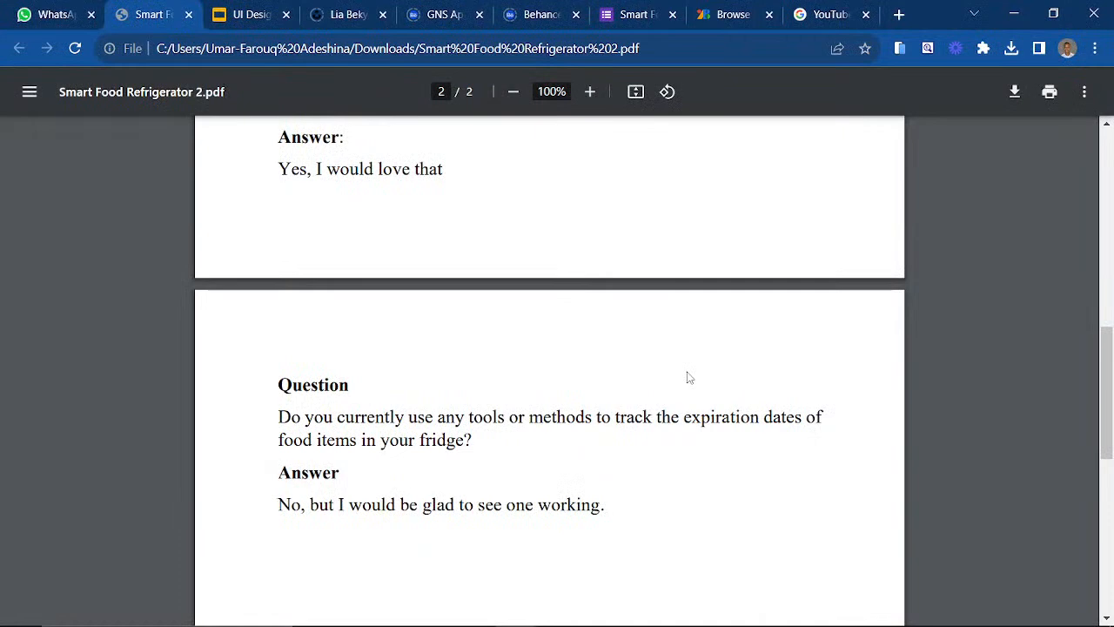
pyautogui.scroll(1, 687, 377)
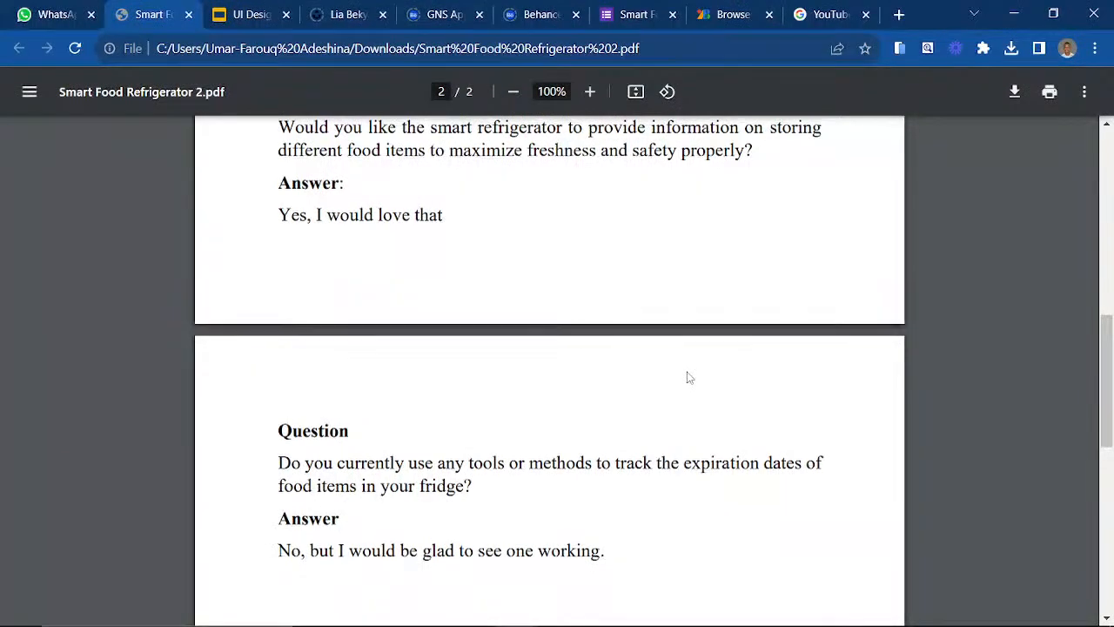
pyautogui.scroll(1, 686, 377)
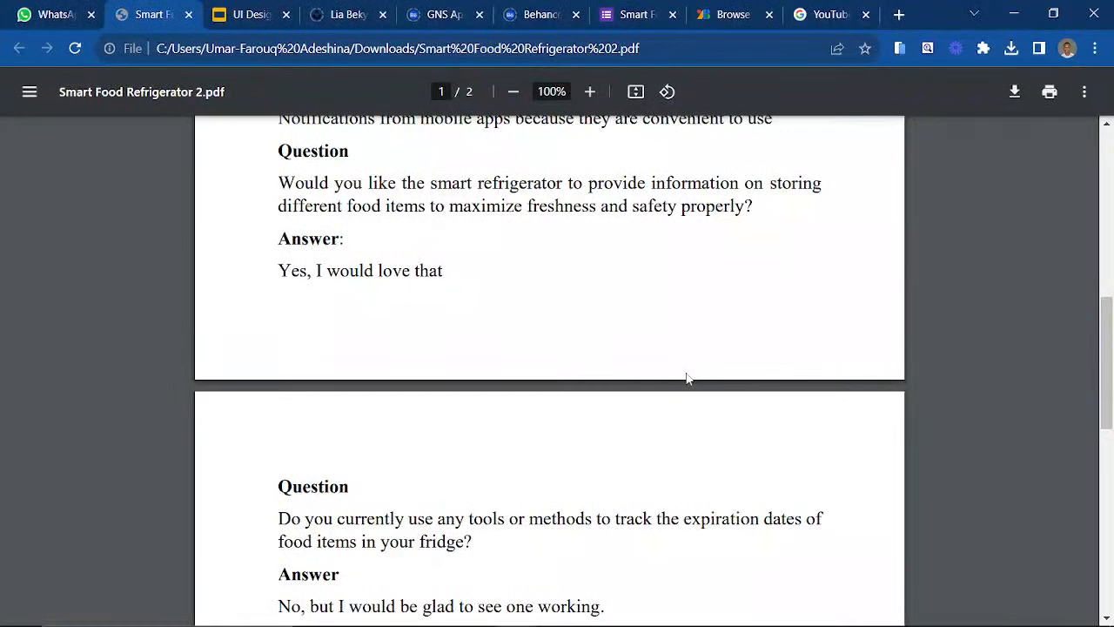
pyautogui.scroll(1, 687, 377)
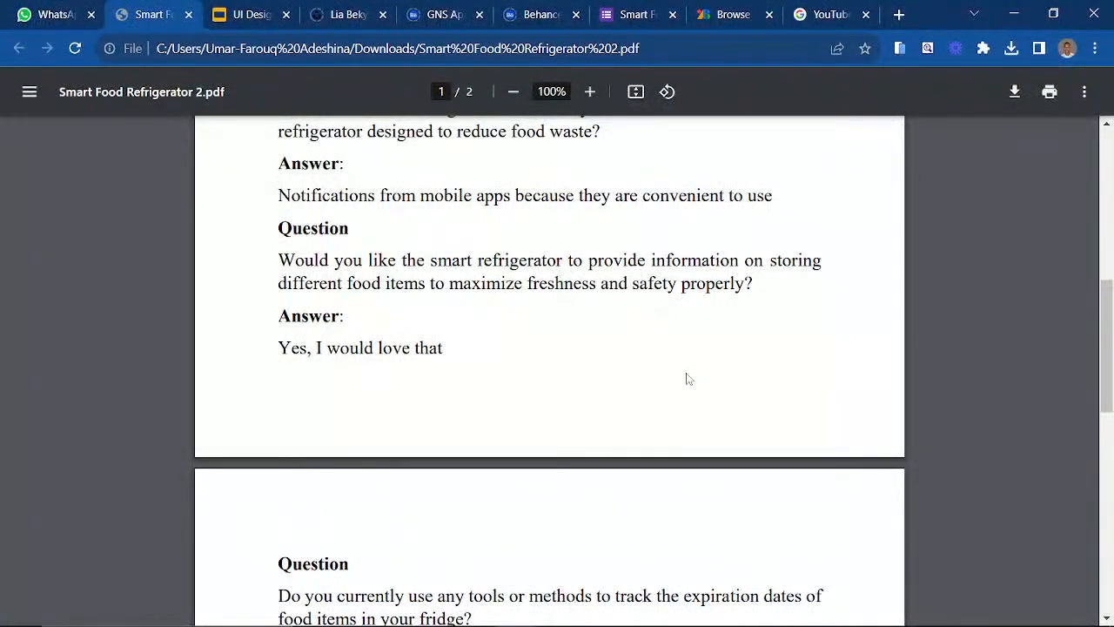
# - Review the interview answers on discarded food, food waste reasons, useful refrigerator features and storage information
pyautogui.scroll(1, 686, 377)
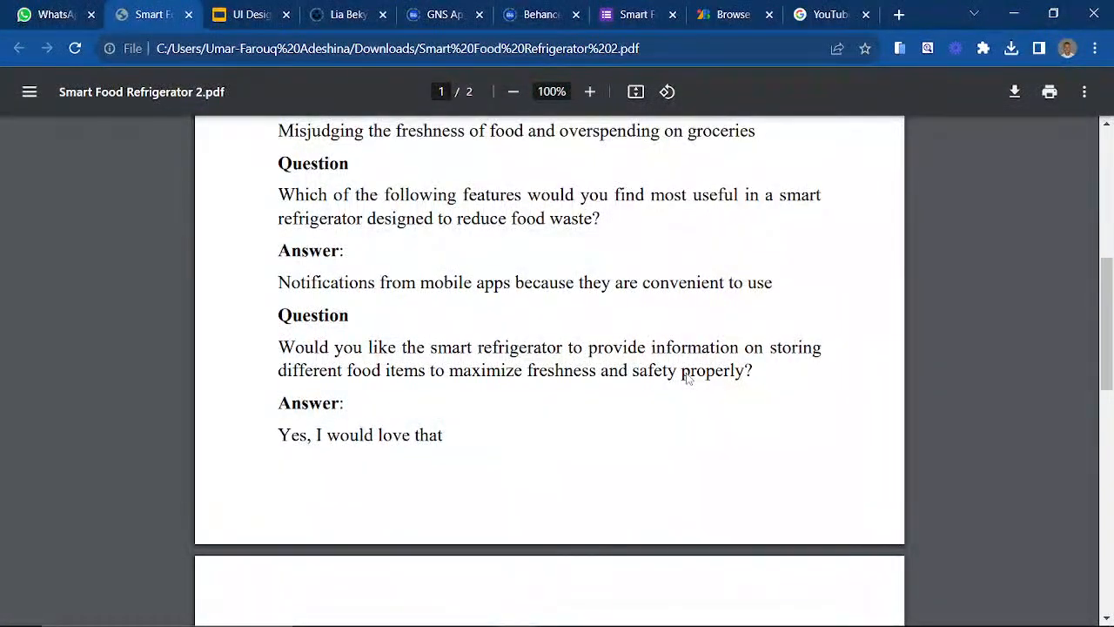
pyautogui.scroll(1, 686, 377)
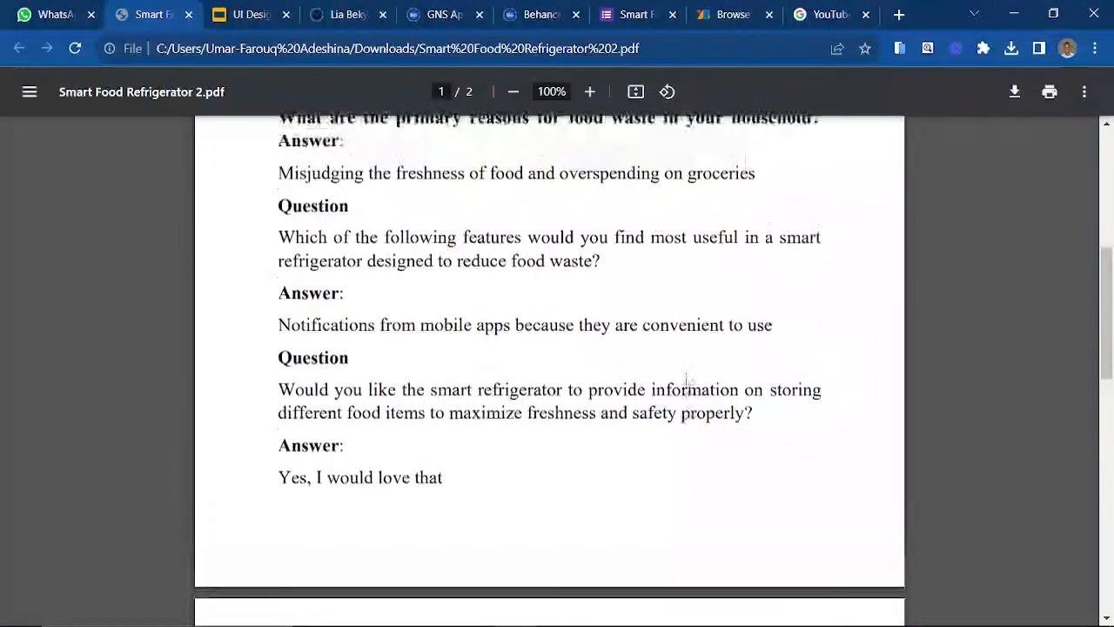
pyautogui.scroll(1, 687, 377)
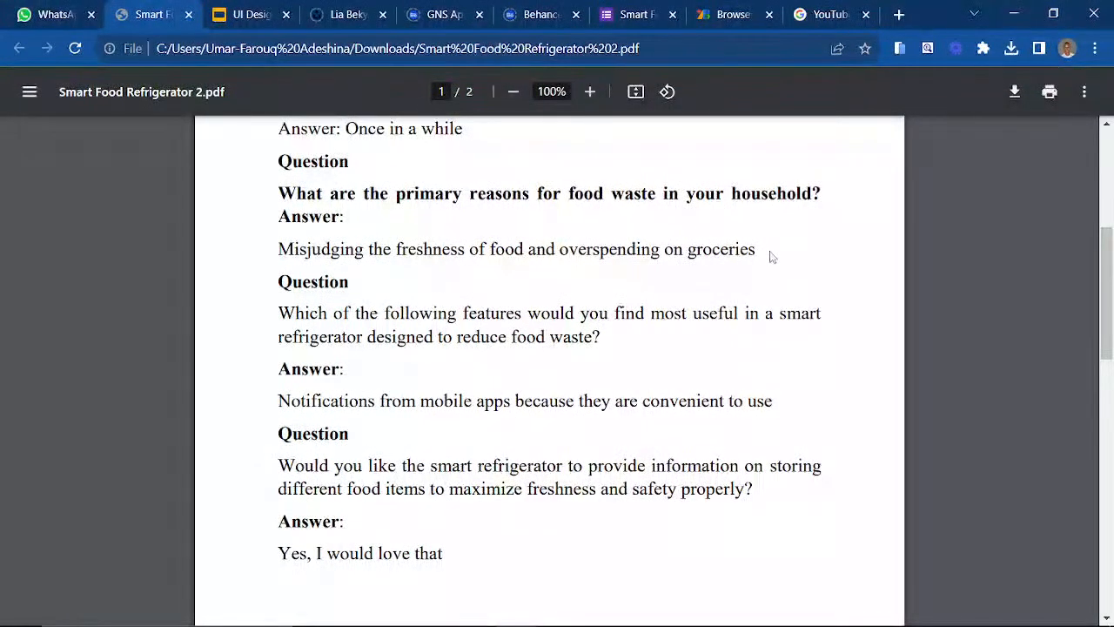
pyautogui.scroll(2, 769, 257)
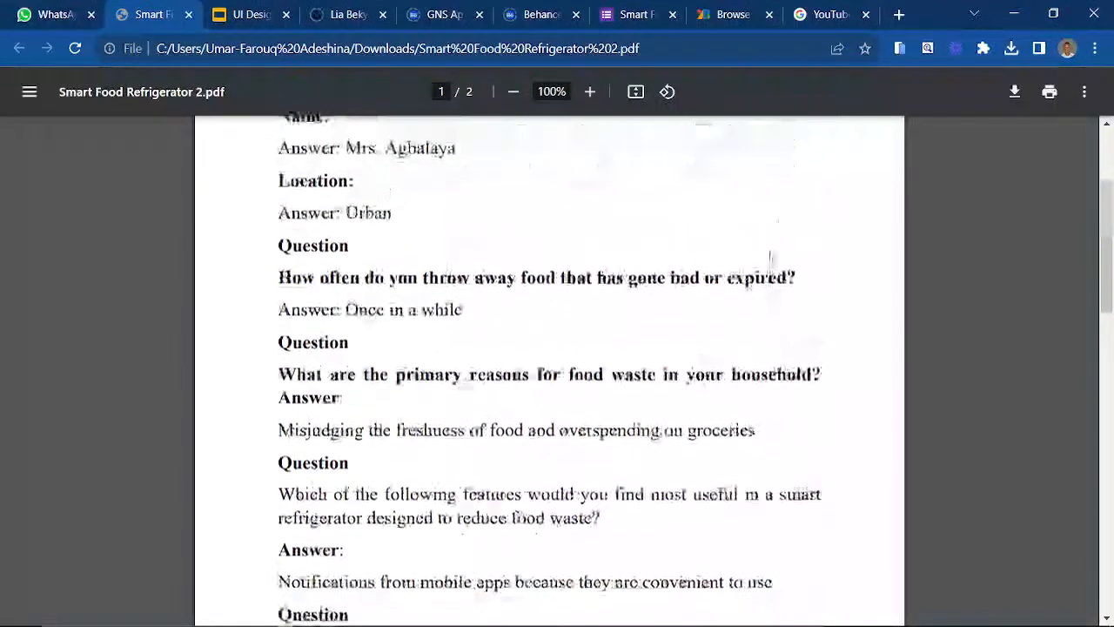
pyautogui.scroll(1, 769, 256)
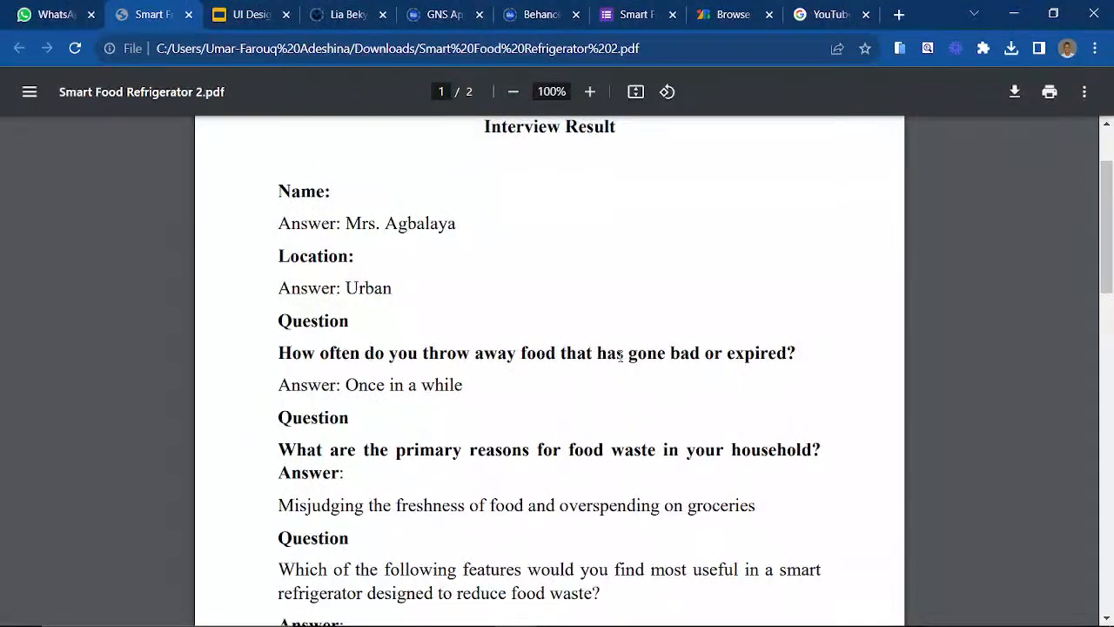
pyautogui.scroll(-2, 620, 355)
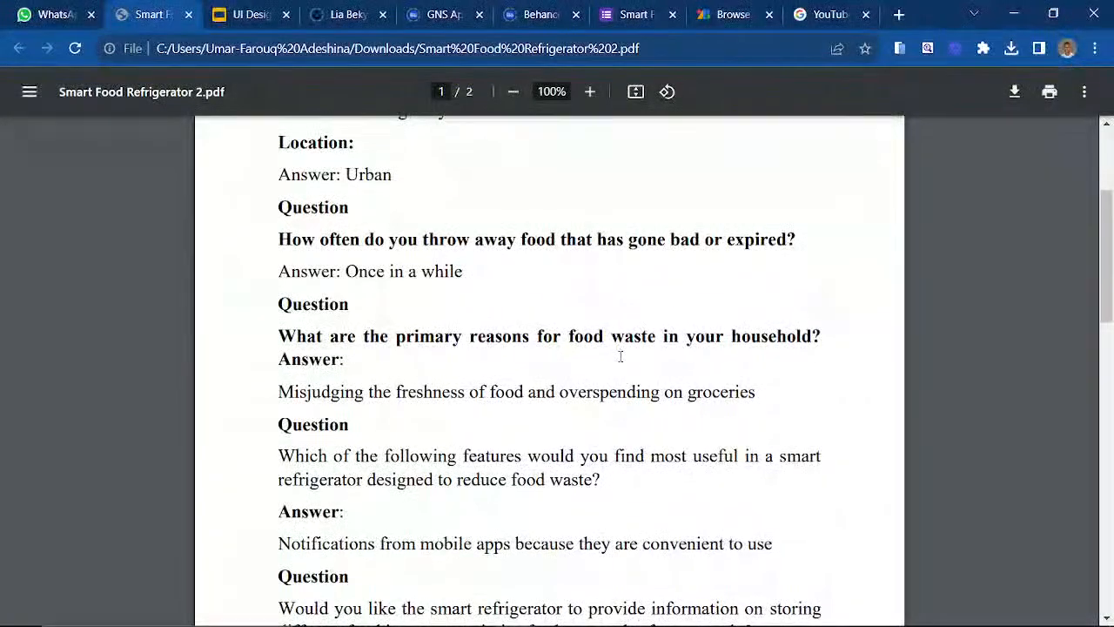
pyautogui.scroll(-3, 620, 356)
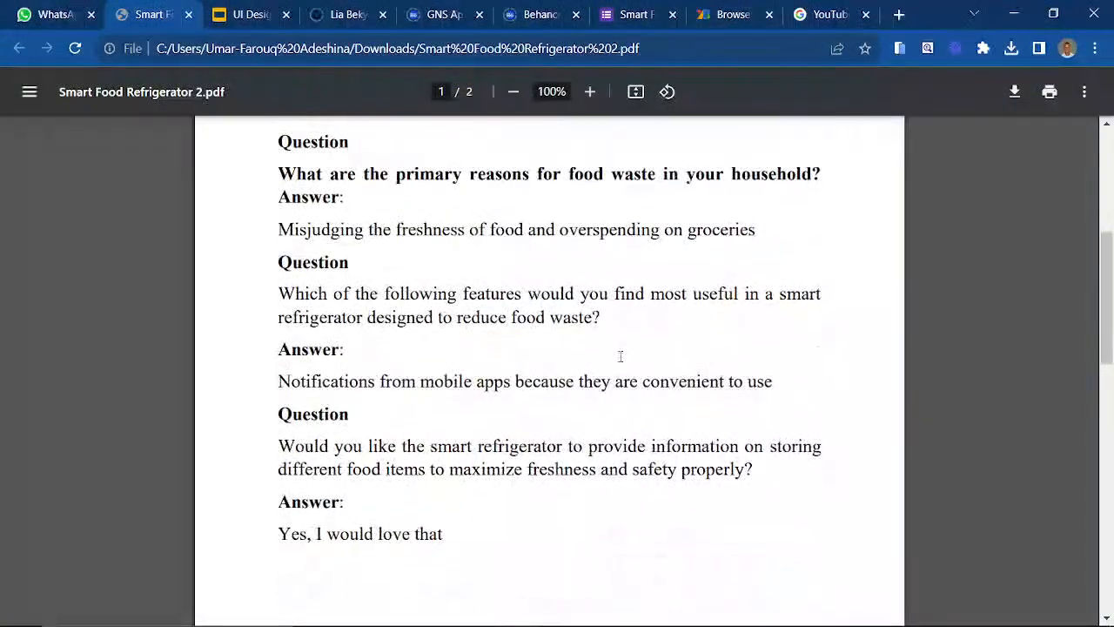
pyautogui.scroll(-1, 621, 355)
pyautogui.scroll(3, 621, 355)
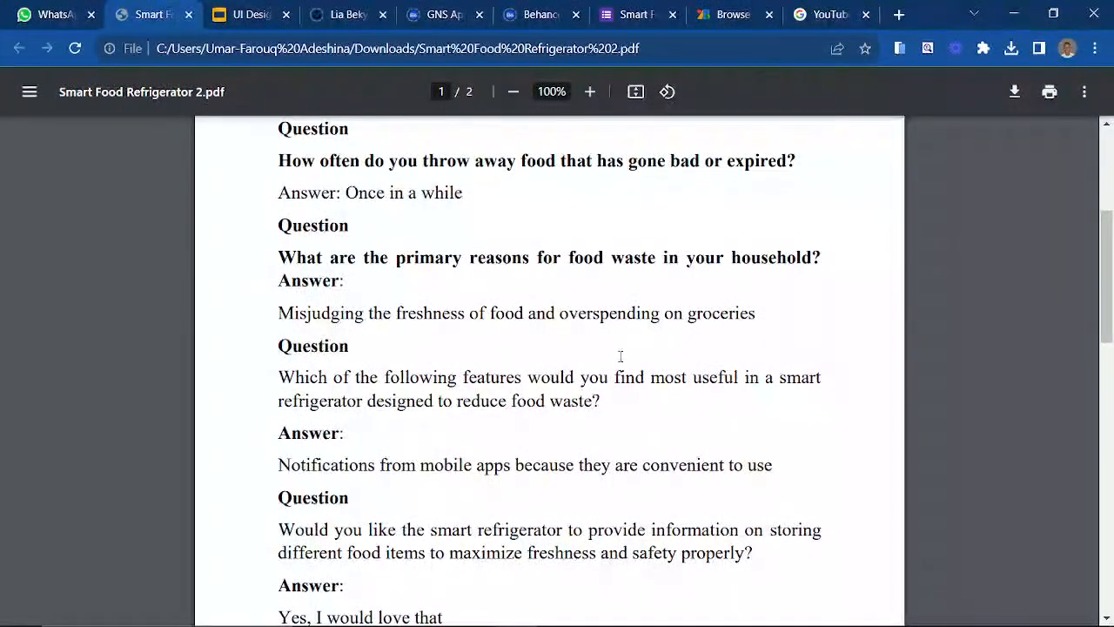
pyautogui.scroll(-1, 621, 356)
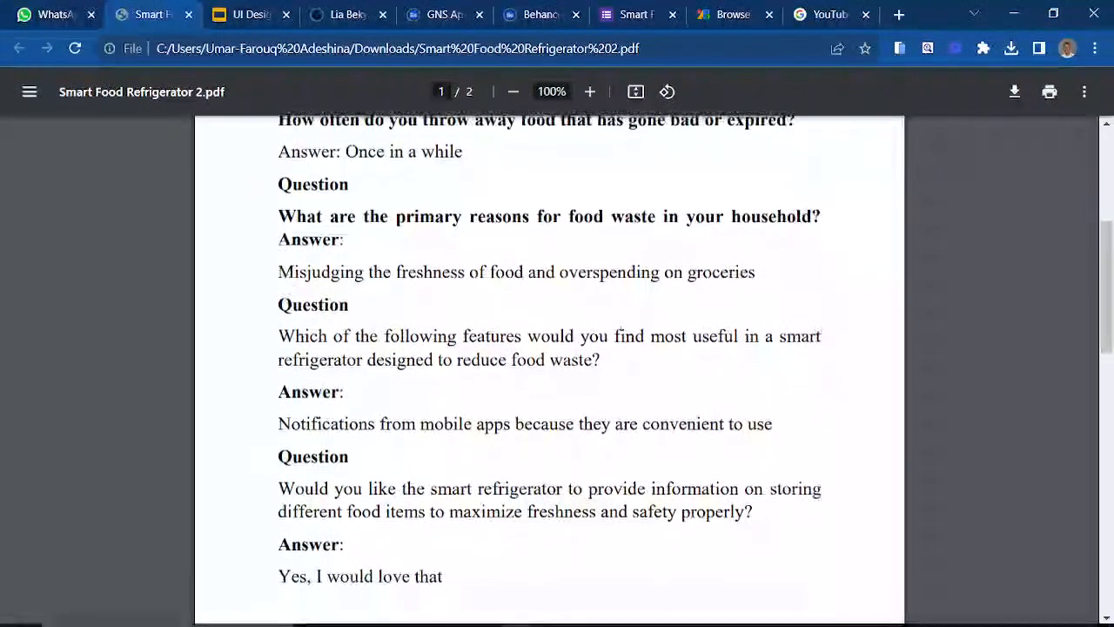
# - Switch to Figma and add a 1440 × 1024 Desktop preset frame, placing it below Desktop - 1
pyautogui.click(554, 609)
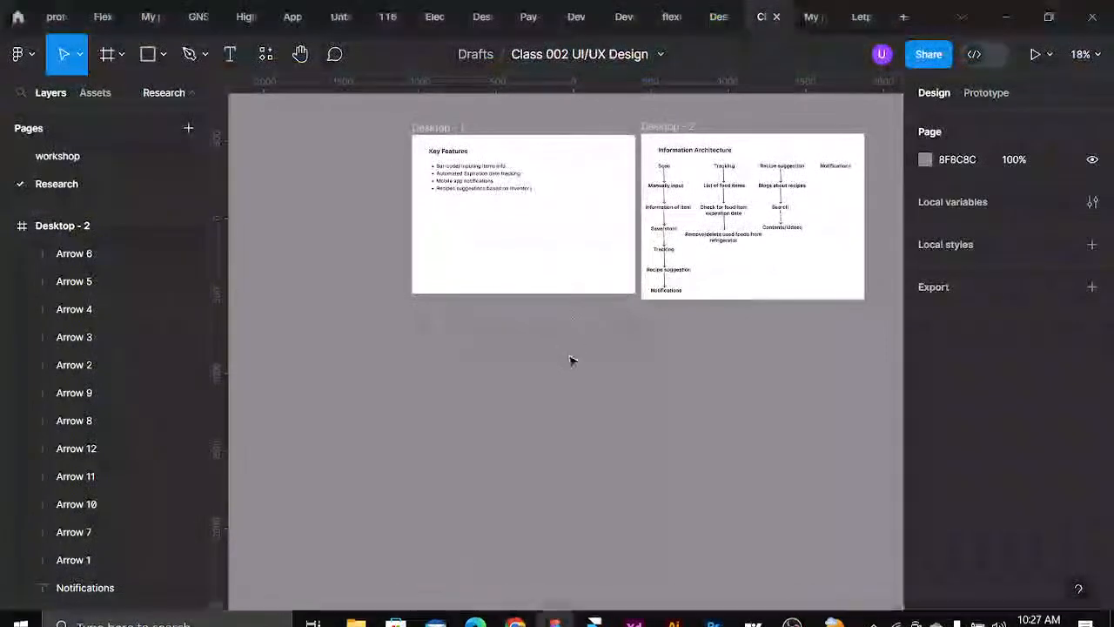
pyautogui.press('f')
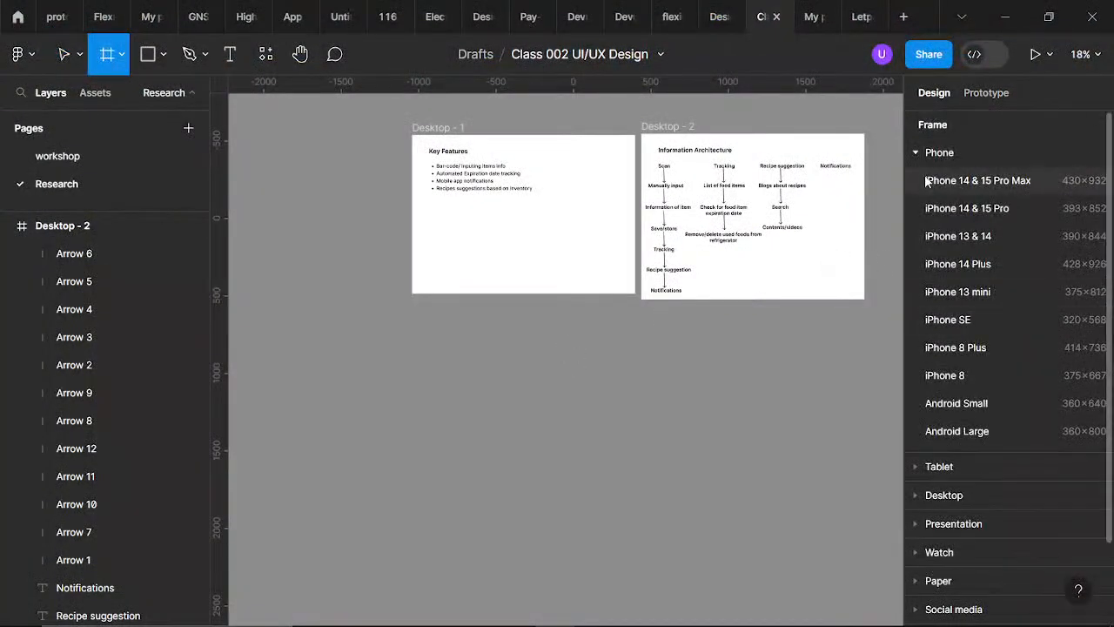
pyautogui.click(914, 154)
pyautogui.click(951, 208)
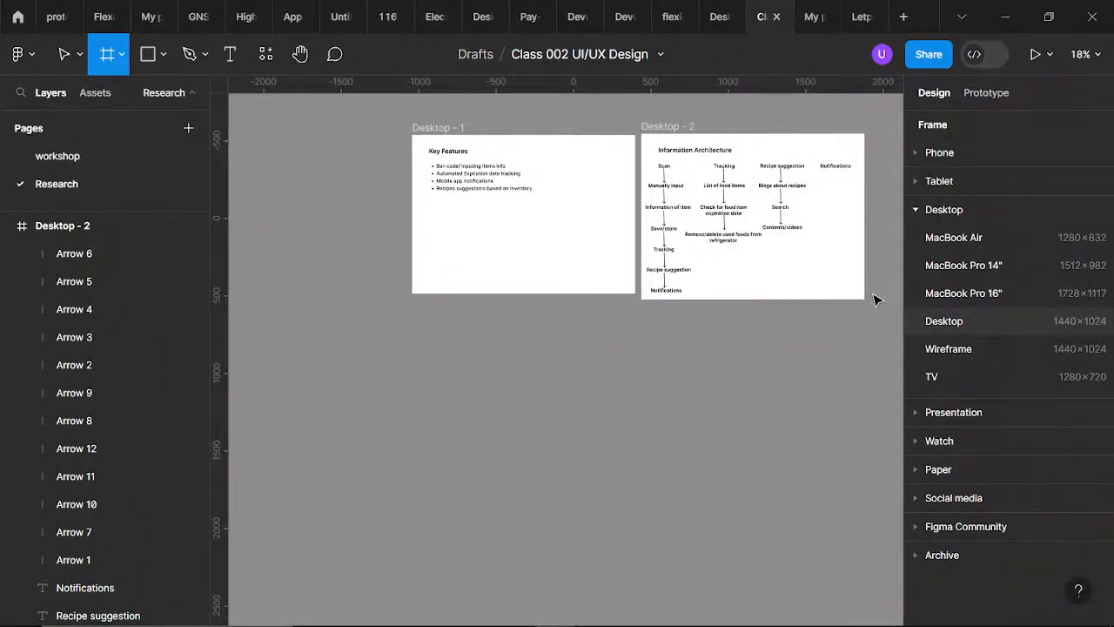
pyautogui.click(944, 321)
pyautogui.moveTo(714, 387); pyautogui.dragTo(479, 404)
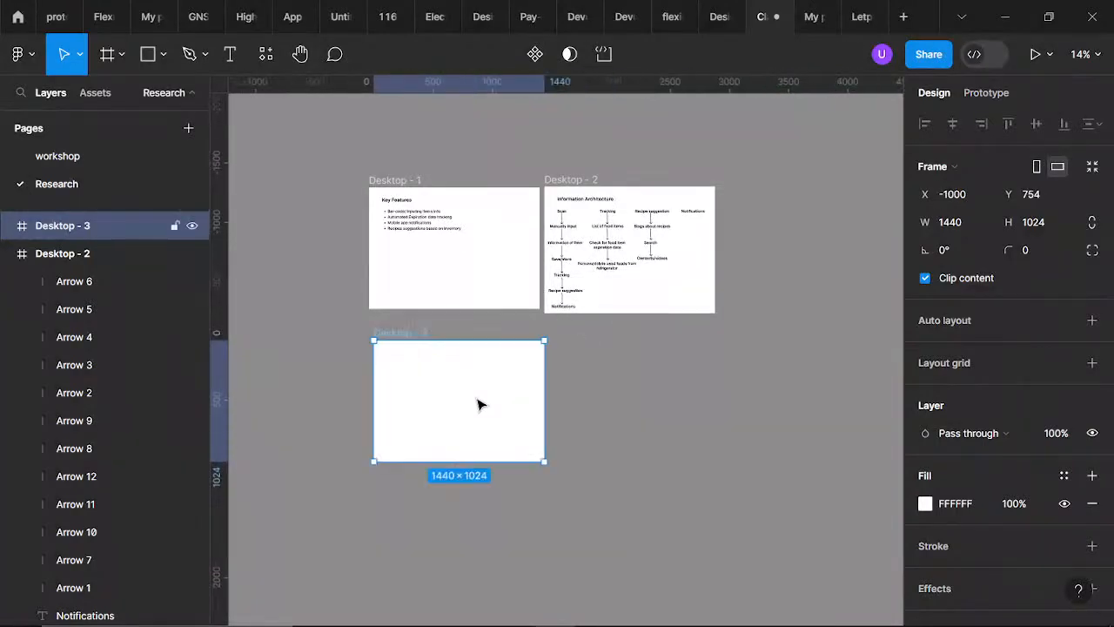
# - Add the heading text "User Persona" in the upper-left area of the Desktop - 3 frame
pyautogui.scroll(5, 480, 404)
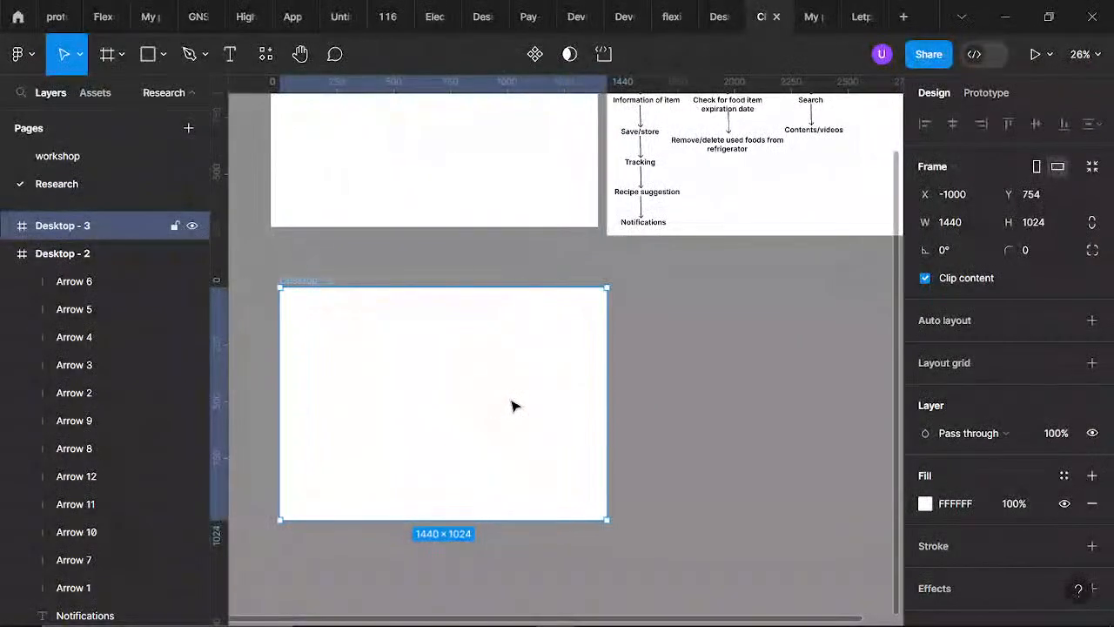
pyautogui.hscroll(-3, 497, 273)
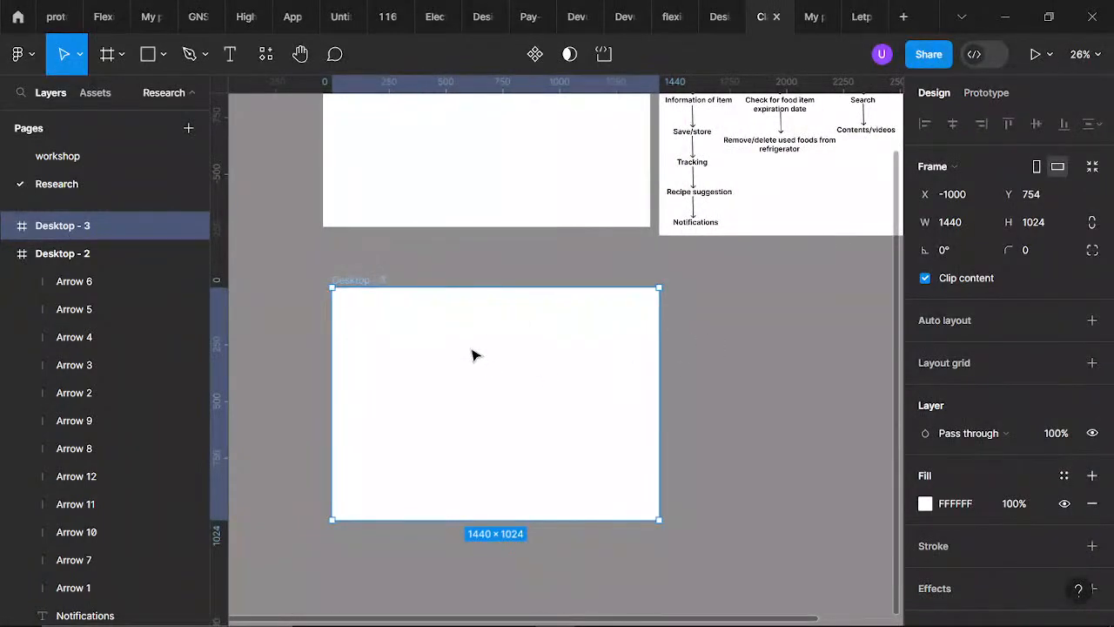
pyautogui.press('Escape')
pyautogui.press('t')
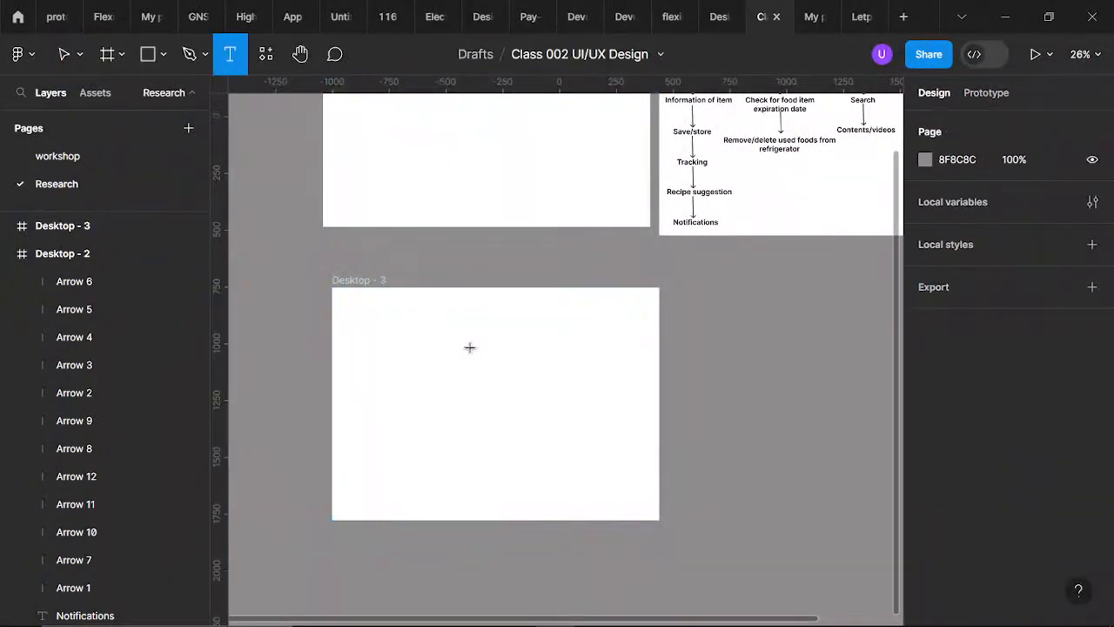
pyautogui.click(412, 310)
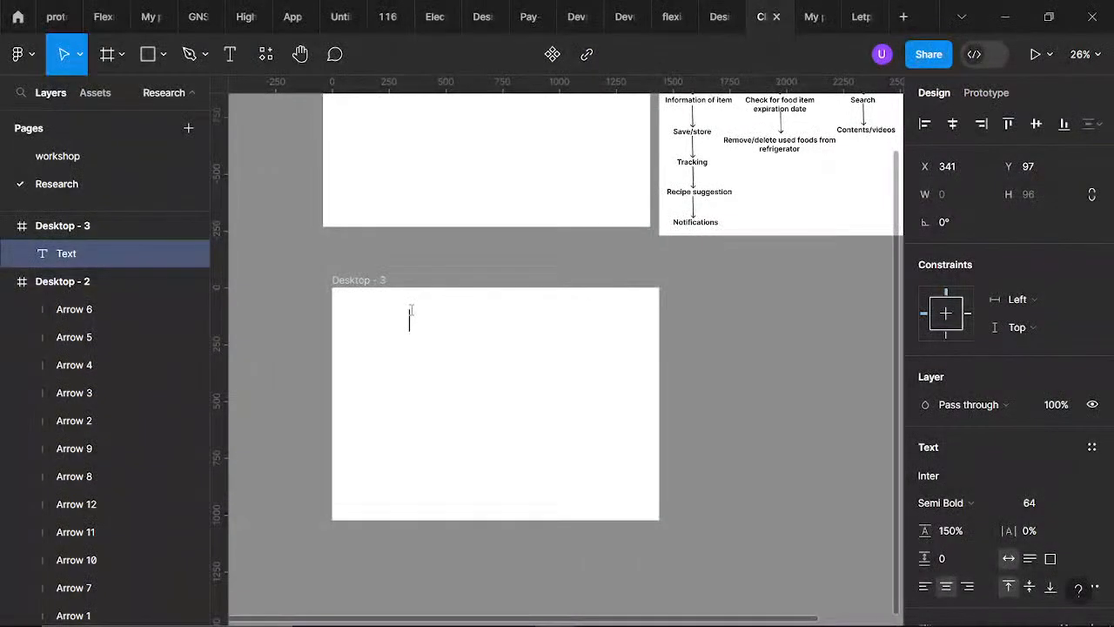
pyautogui.write('User Persona')
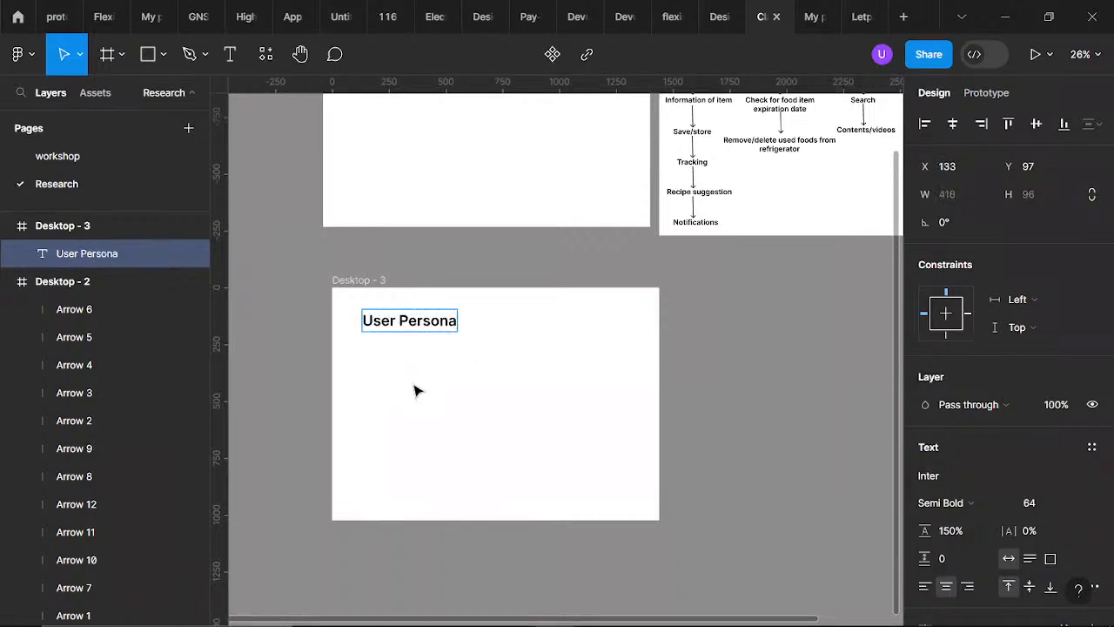
pyautogui.press('Escape')
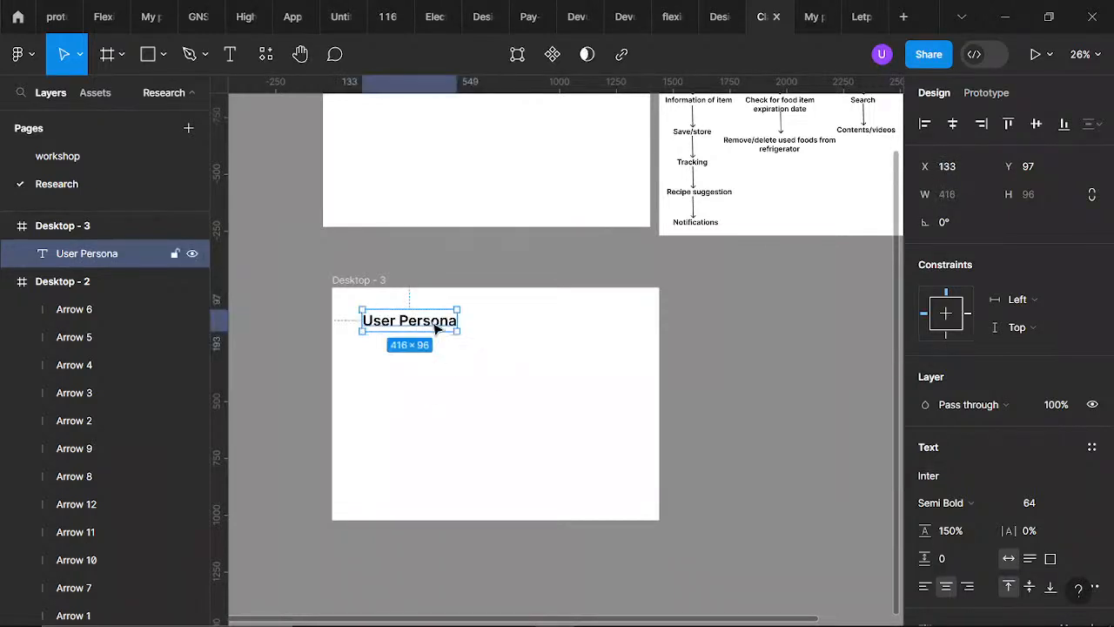
pyautogui.moveTo(427, 325); pyautogui.dragTo(421, 316)
pyautogui.click(438, 379)
# - Switch to Chrome and check the name and location fields at the start of the interview result
pyautogui.keyDown('ctrl'); pyautogui.scroll(1, 437, 378); pyautogui.keyUp('ctrl')
pyautogui.scroll(-1, 438, 379)
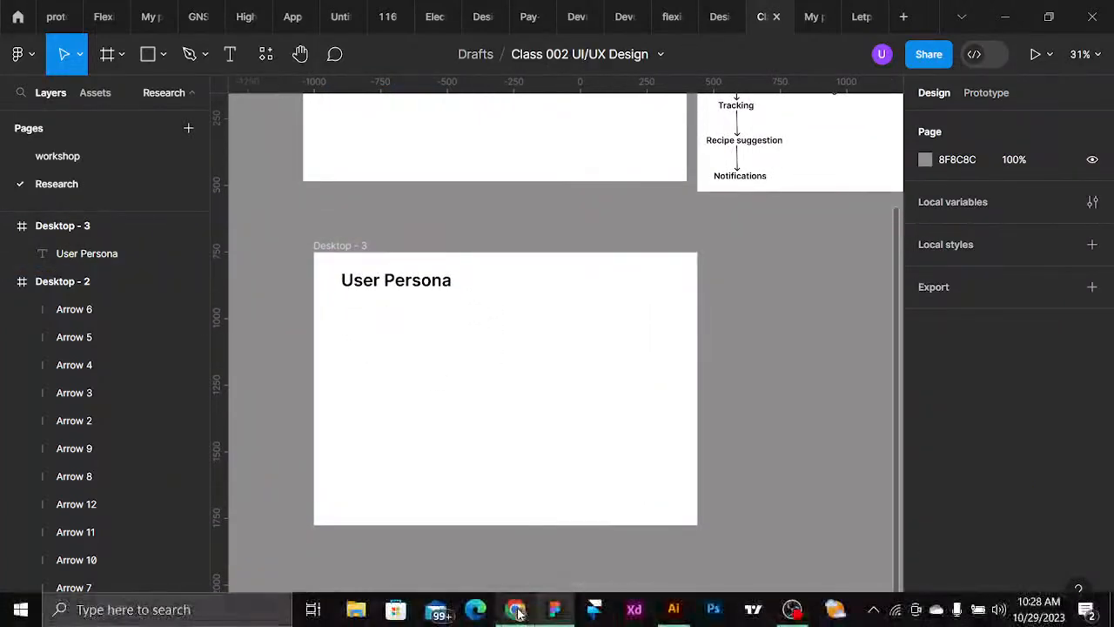
pyautogui.click(514, 611)
pyautogui.scroll(4, 644, 355)
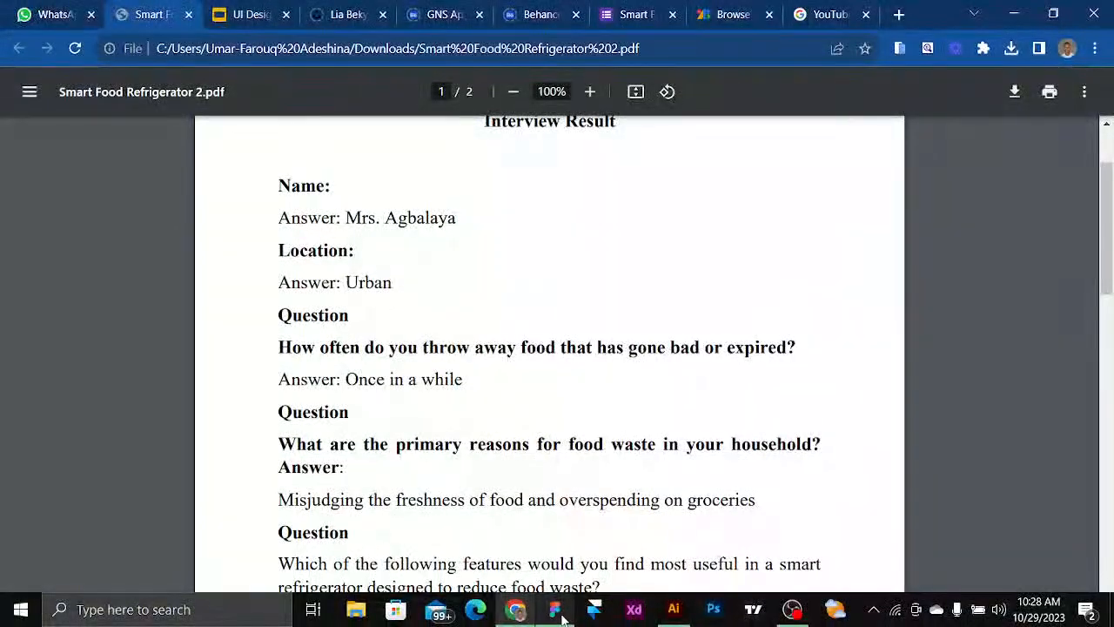
# - Switch back to Figma and add the text "Demographic info" beneath the User Persona heading in Desktop - 3
pyautogui.click(562, 615)
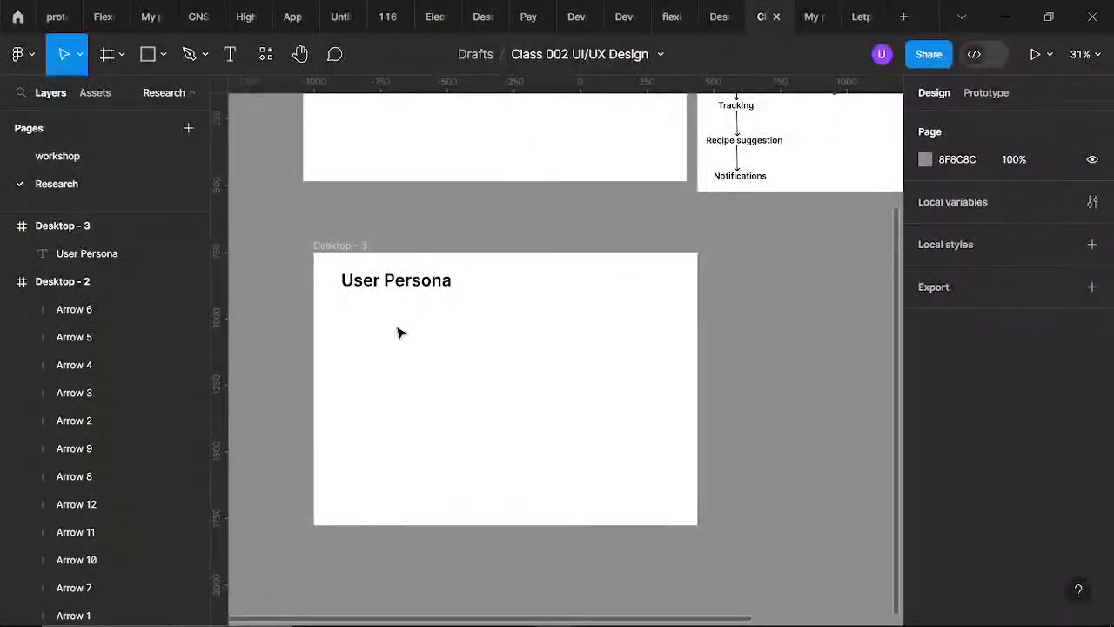
pyautogui.press('t')
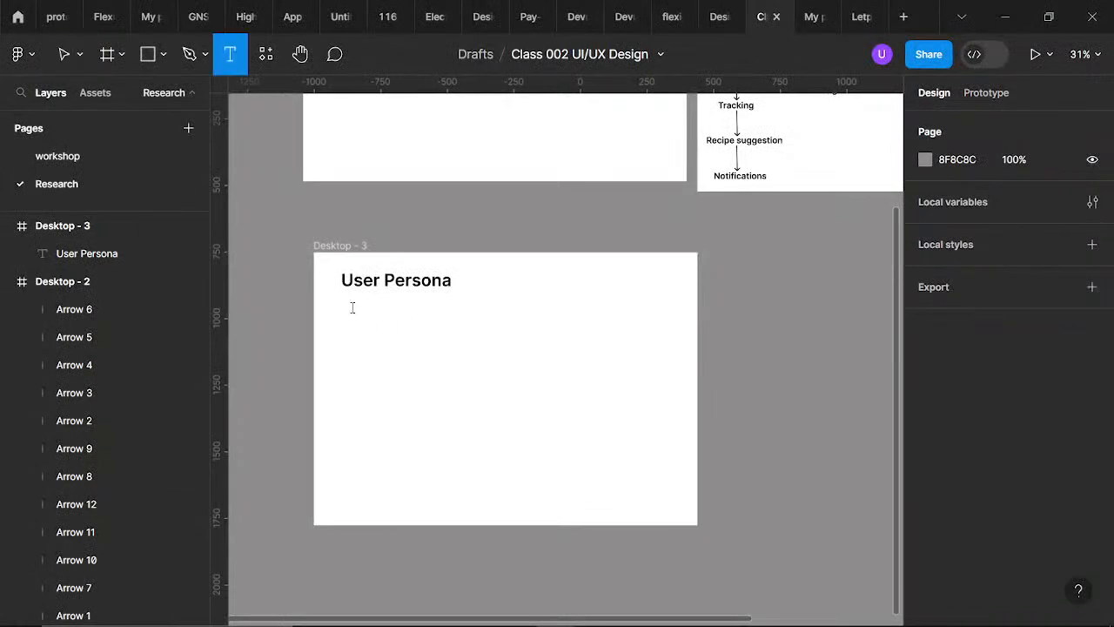
pyautogui.click(353, 307)
pyautogui.write('Dem')
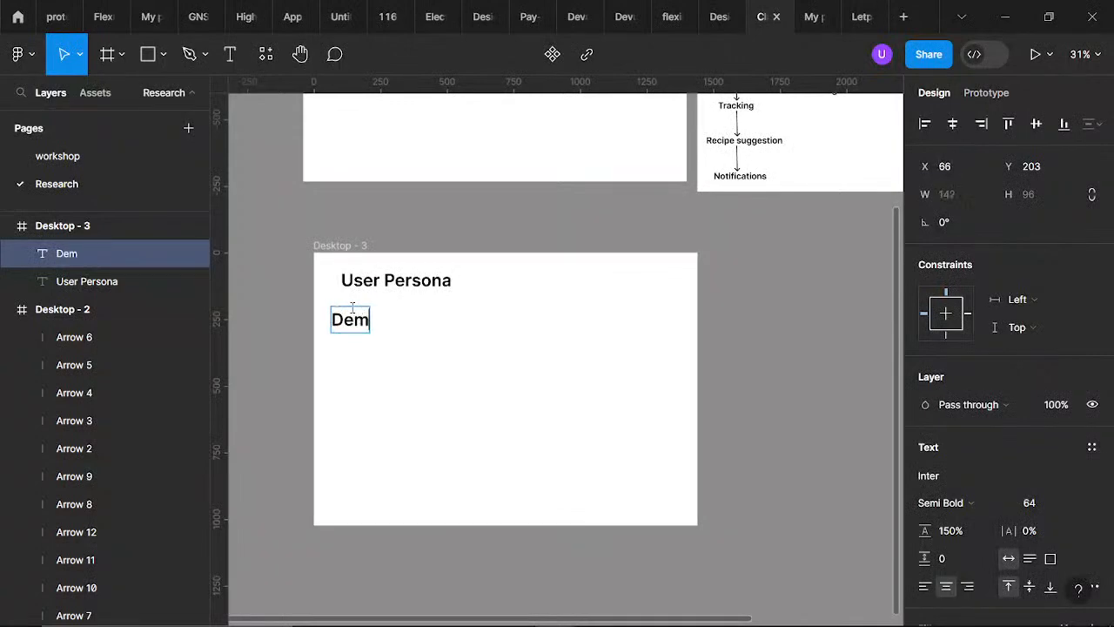
pyautogui.write('ogra')
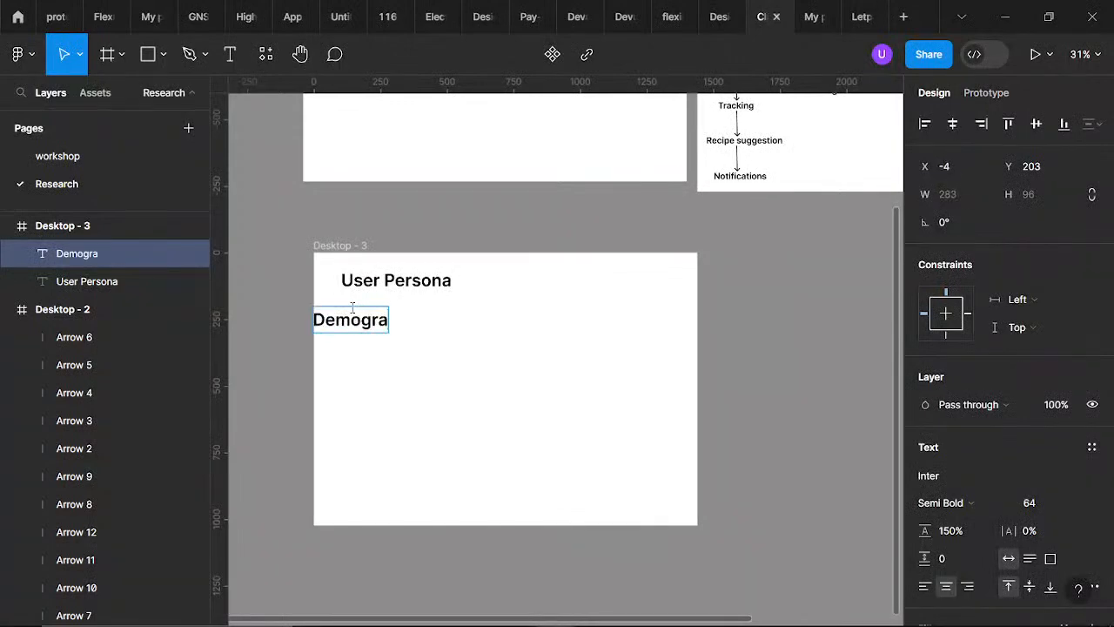
pyautogui.write('phic')
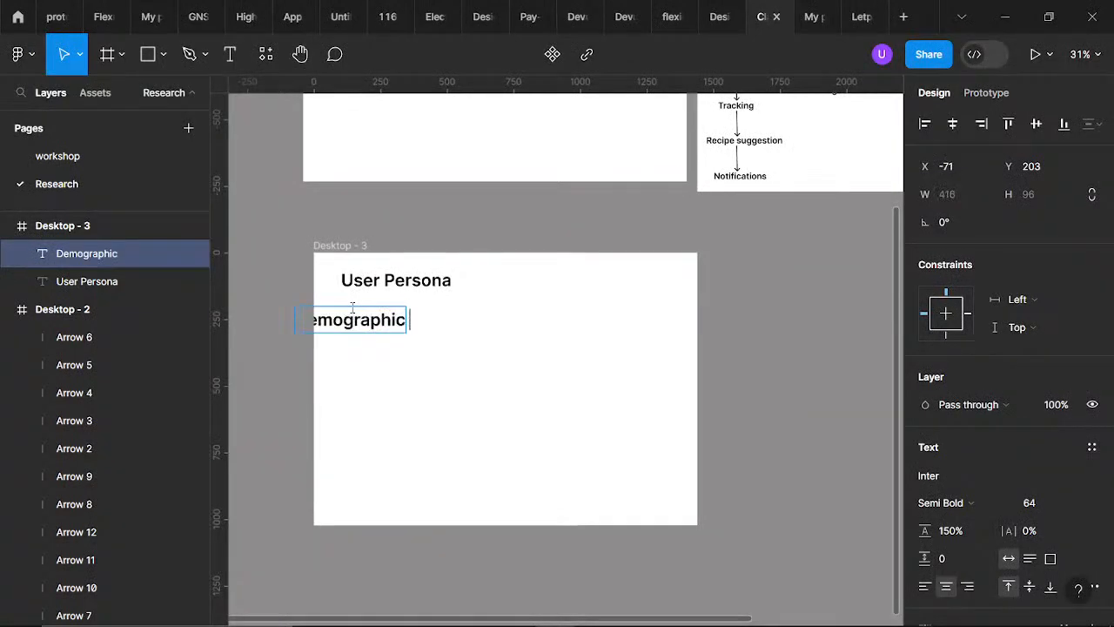
pyautogui.write(' info')
pyautogui.press('Escape')
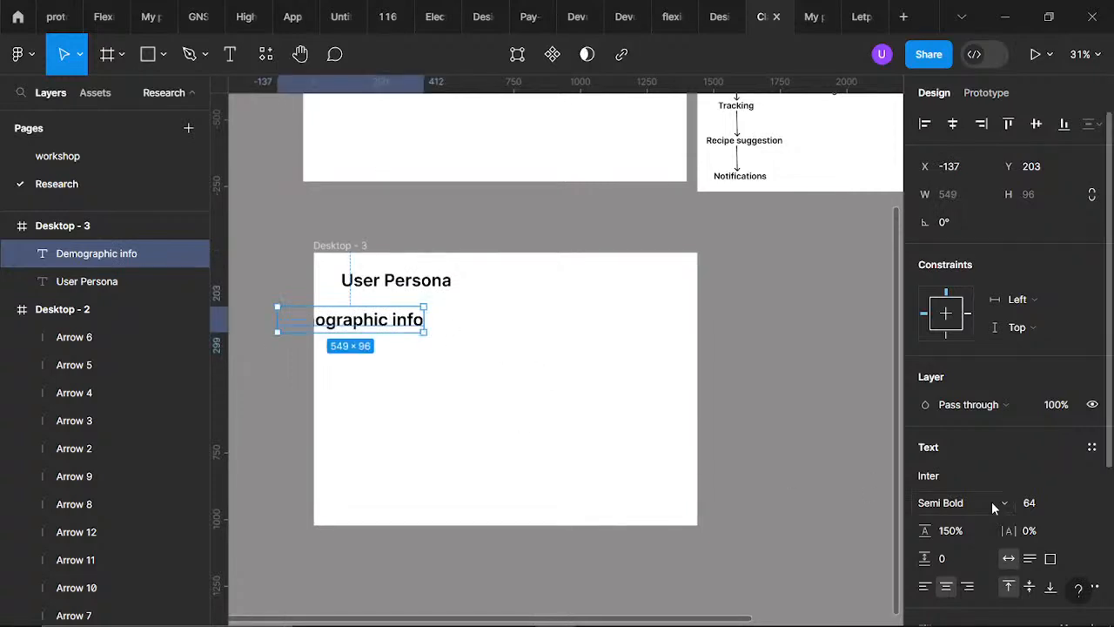
# - Set the font size of the Demographic info text to 40
pyautogui.click(1029, 505)
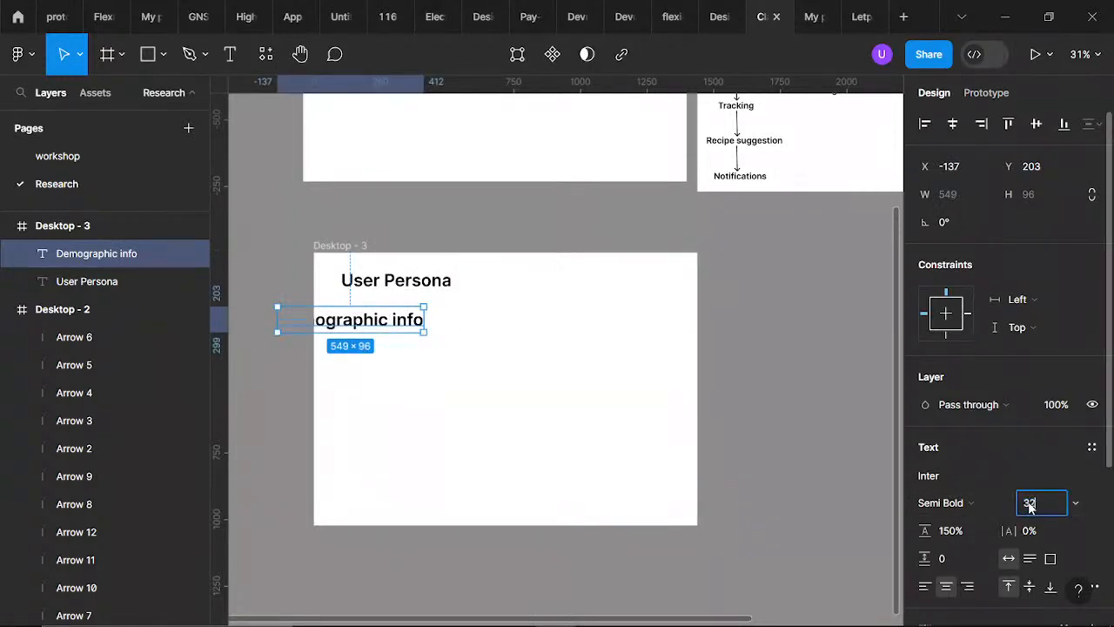
pyautogui.press('Return')
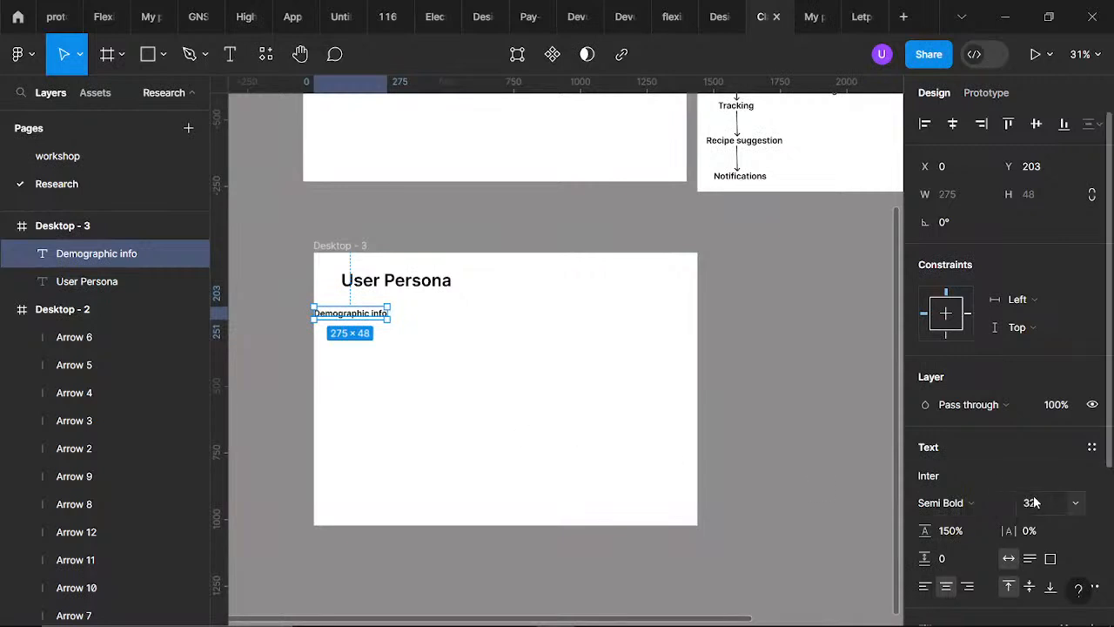
pyautogui.click(1034, 503)
pyautogui.press('Return')
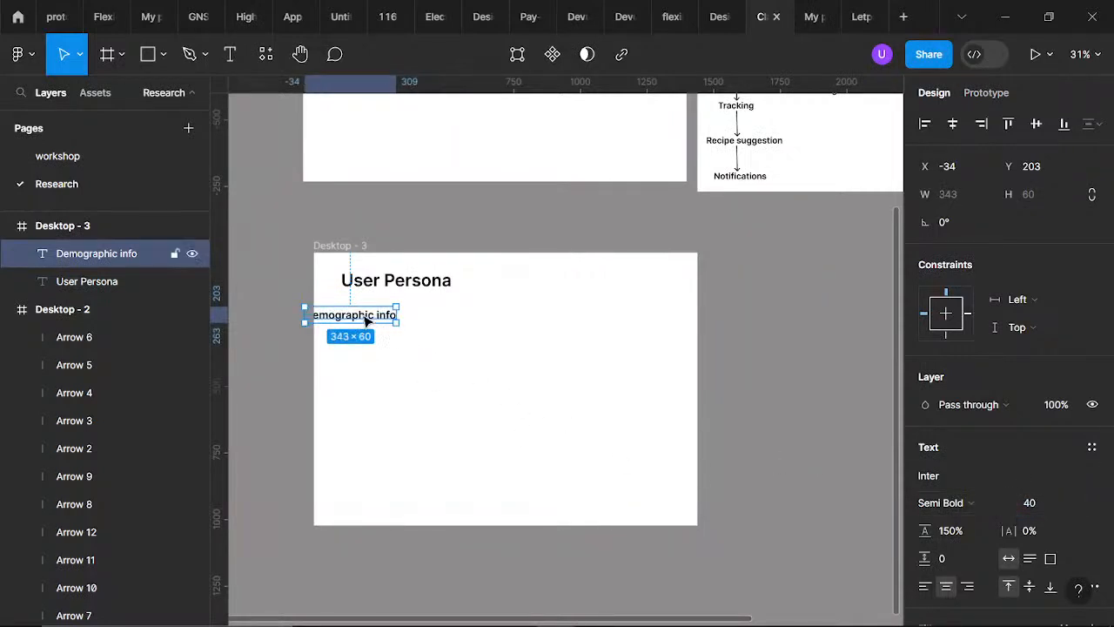
# - Align Demographic info under the heading with a duplicate beside it, and append a colon to the original label
pyautogui.moveTo(366, 316); pyautogui.dragTo(499, 319)
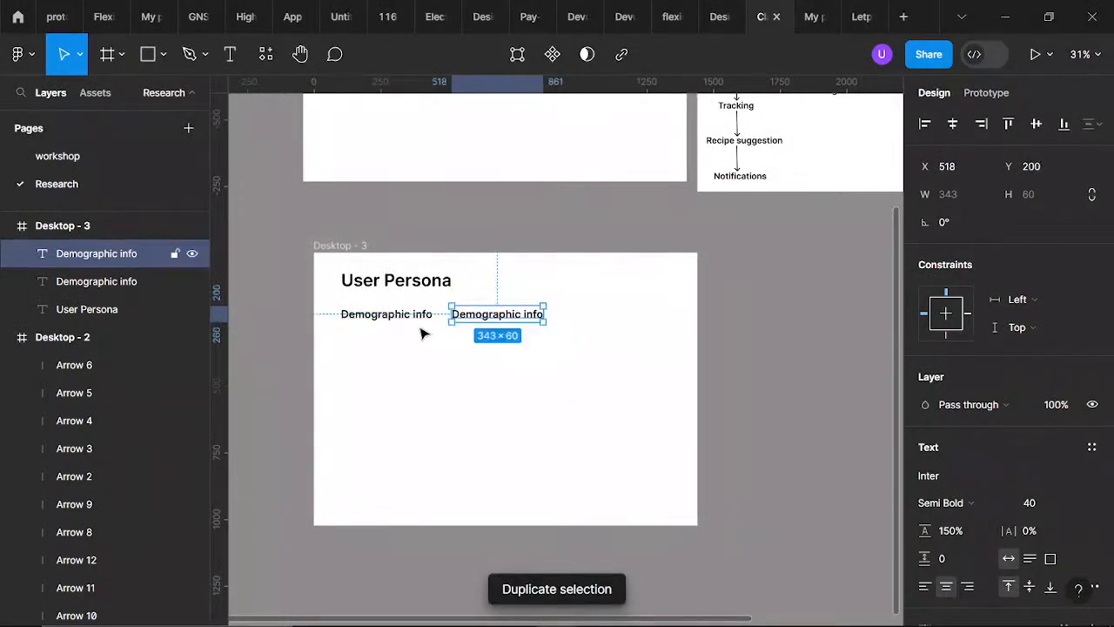
pyautogui.click(425, 318)
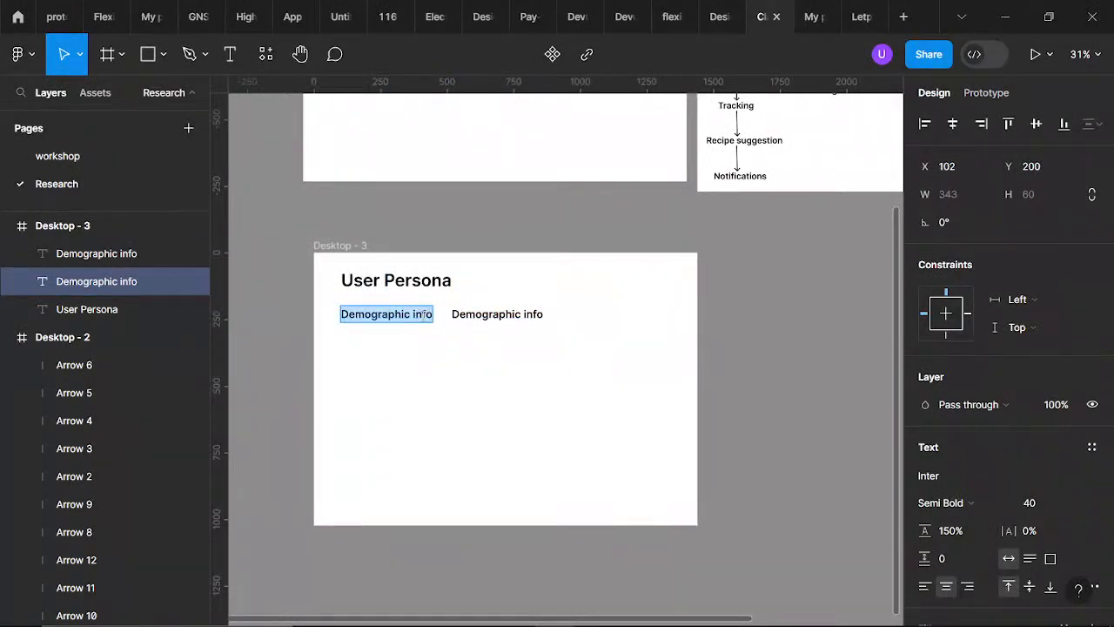
pyautogui.press('Right')
pyautogui.write(':')
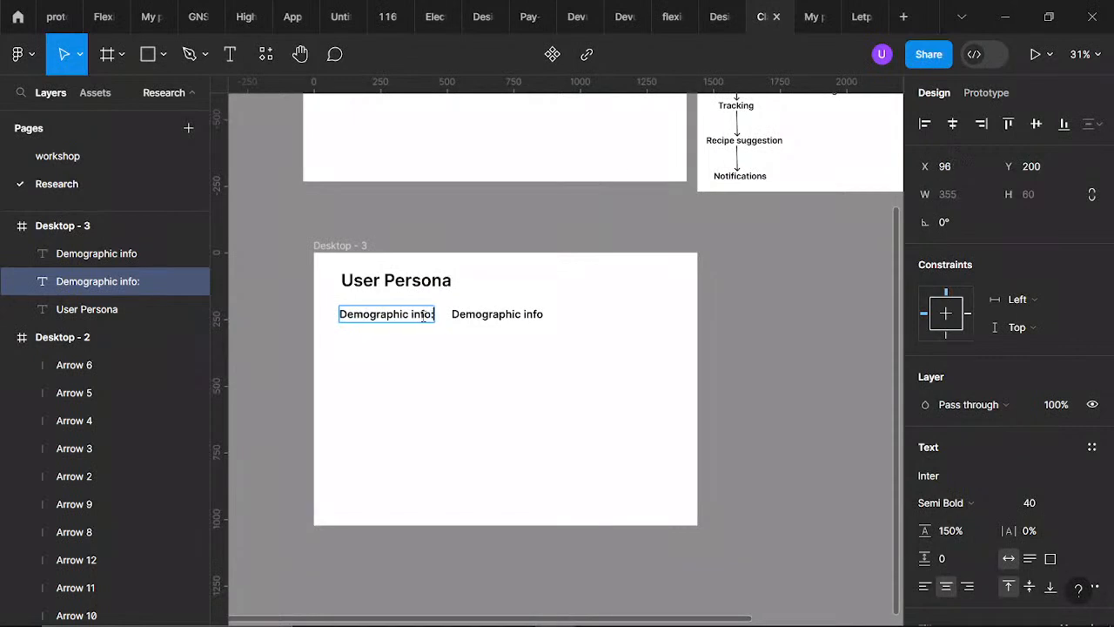
# - Replace the duplicate text beside Demographic info with "Name:" followed by the interviewee's title and surname
pyautogui.click(507, 317)
pyautogui.doubleClick(510, 318)
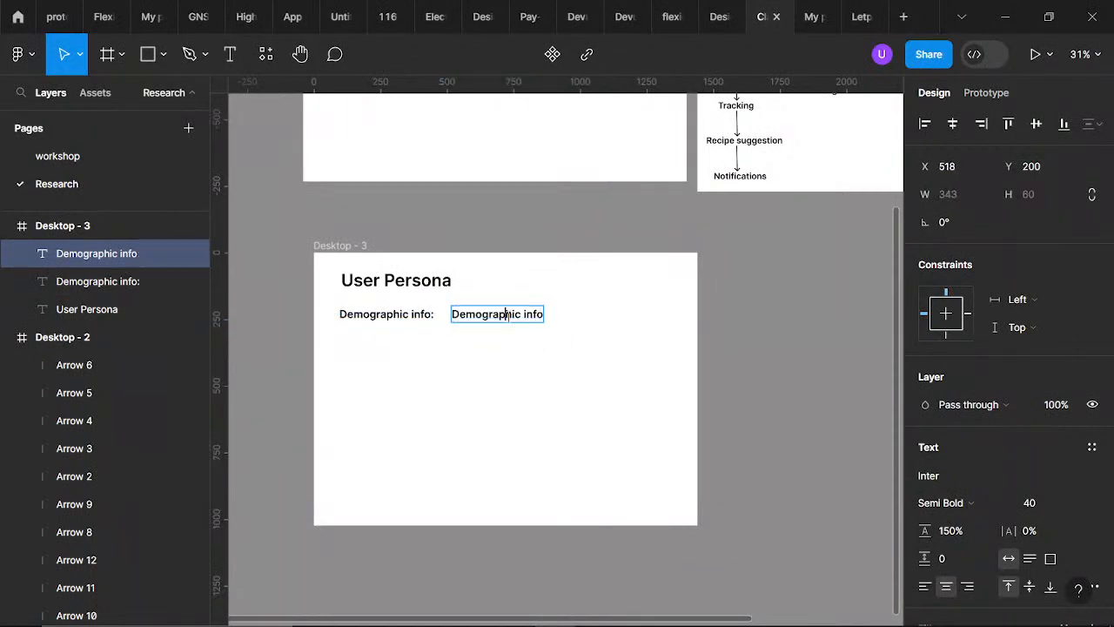
pyautogui.press('BackSpace')
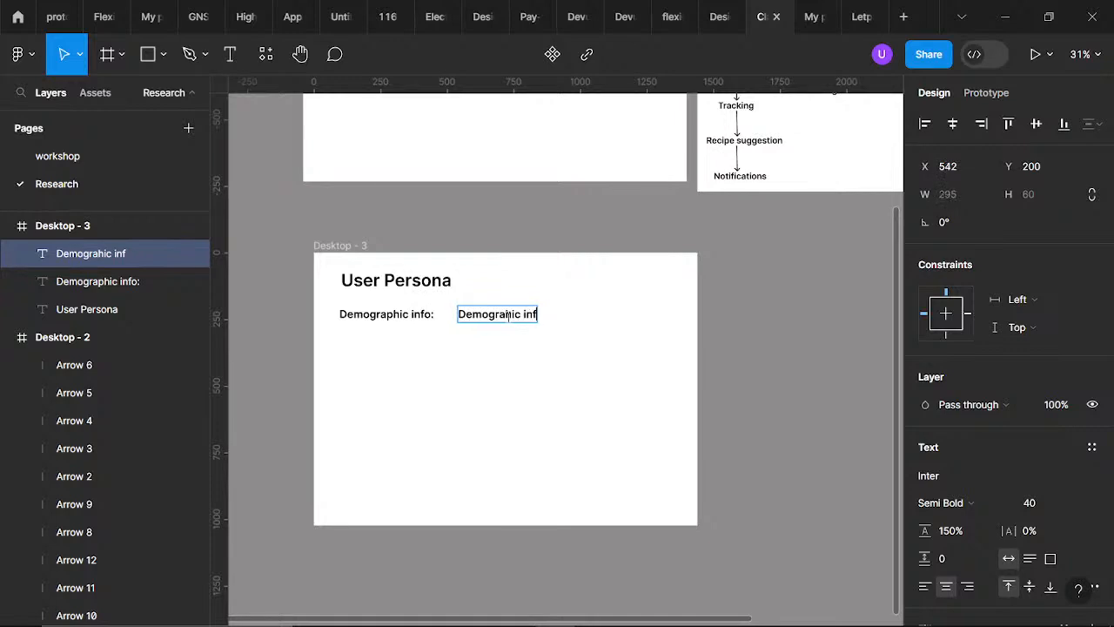
pyautogui.press('BackSpace')
pyautogui.press('BackSpace')
pyautogui.press('BackSpace')
pyautogui.press('BackSpace')
pyautogui.press('BackSpace')
pyautogui.press('BackSpace')
pyautogui.press('BackSpace')
pyautogui.press('BackSpace')
pyautogui.press('BackSpace')
pyautogui.press('BackSpace')
pyautogui.press('BackSpace')
pyautogui.press('BackSpace')
pyautogui.press('BackSpace')
pyautogui.press('BackSpace')
pyautogui.press('BackSpace')
pyautogui.press('Escape')
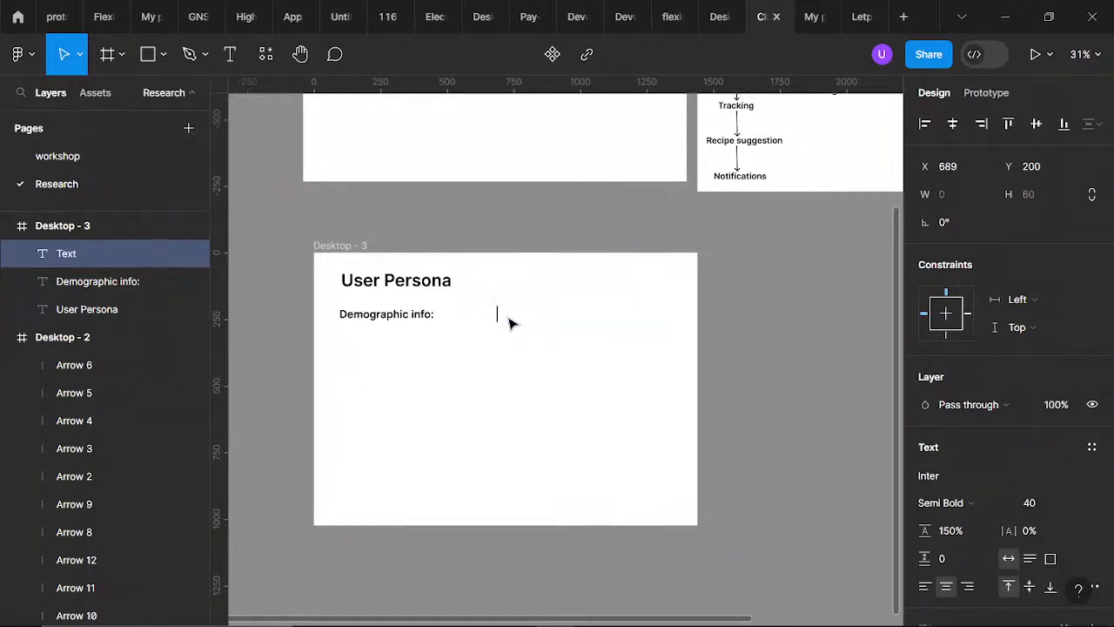
pyautogui.write('Name:')
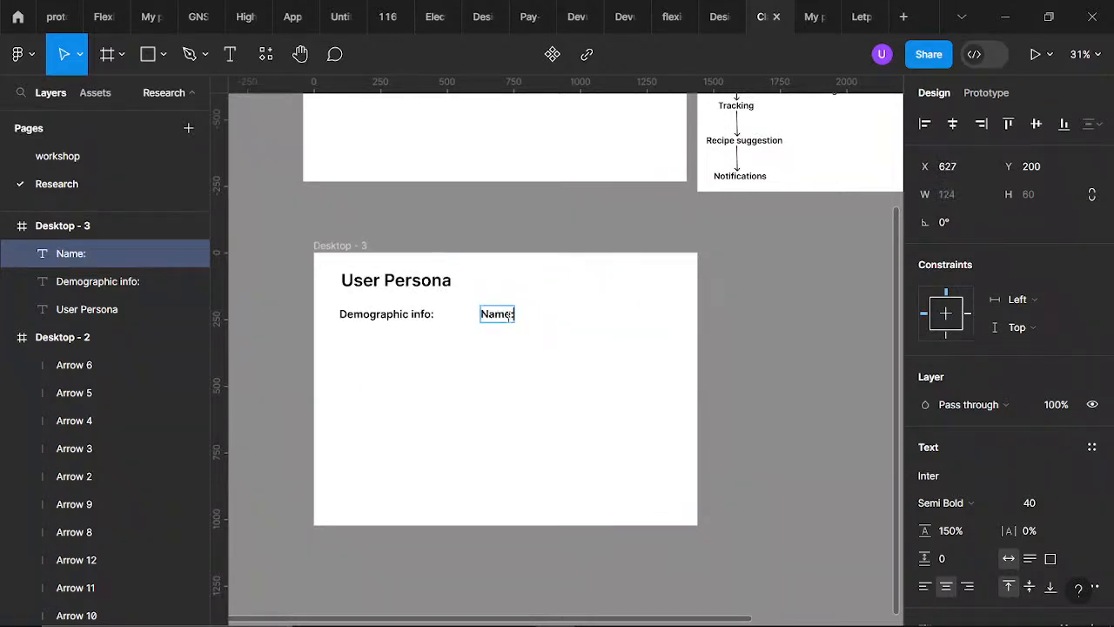
pyautogui.write(' Mrs')
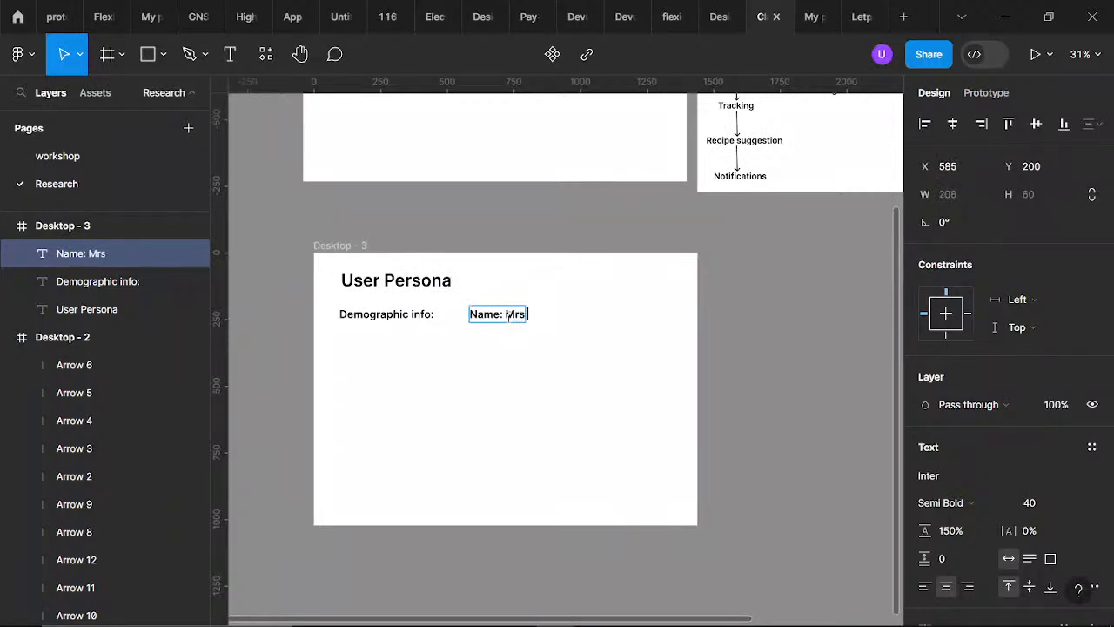
pyautogui.write(' Agb')
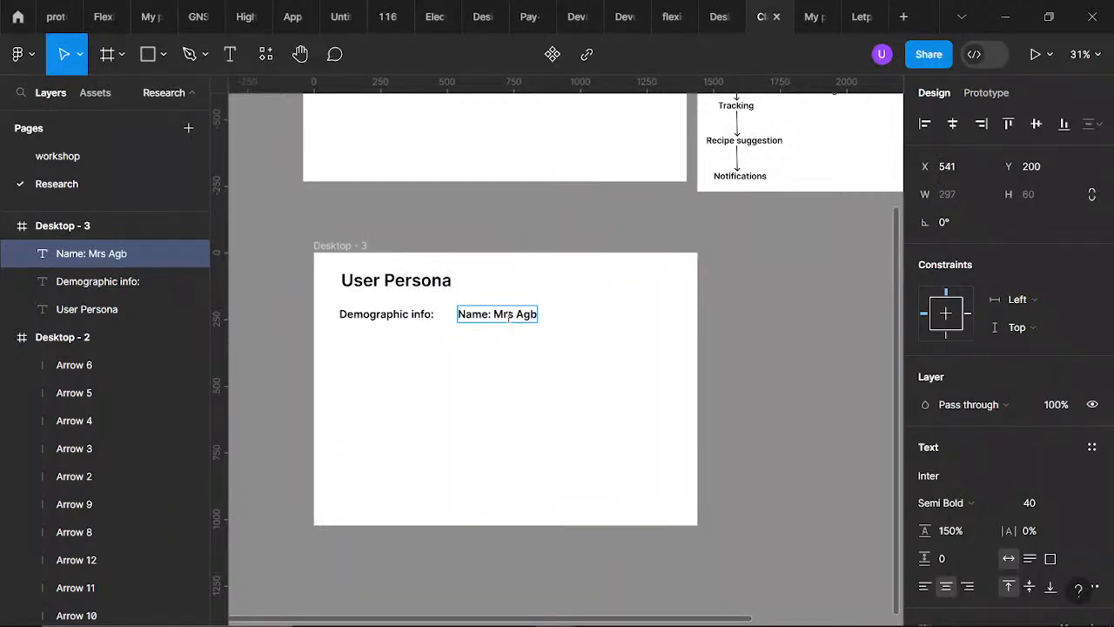
pyautogui.write('alya')
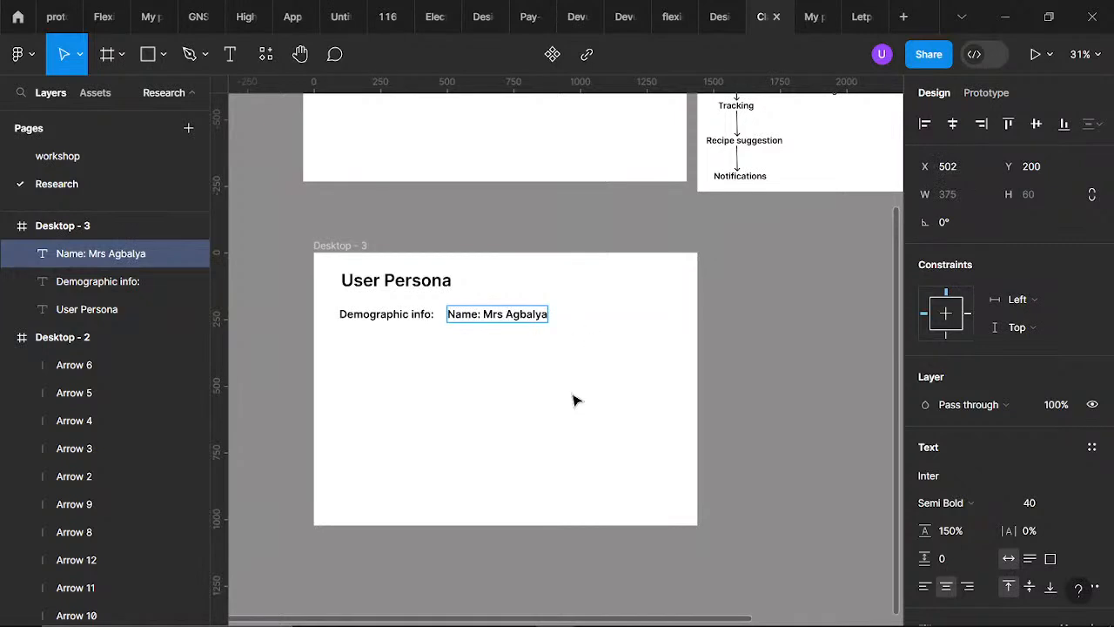
pyautogui.press('Escape')
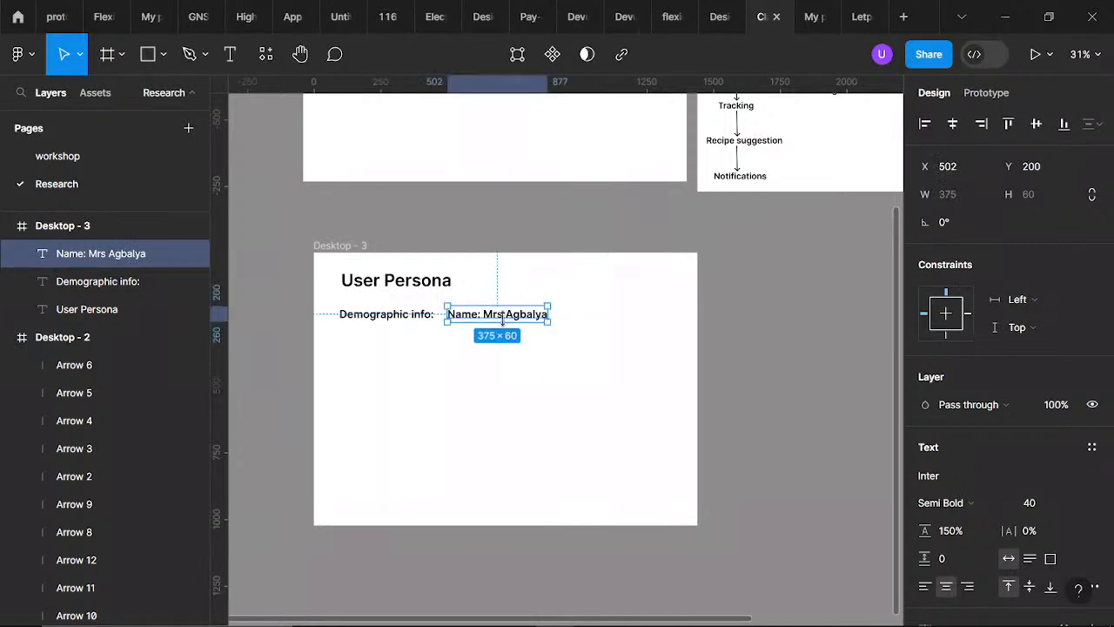
# - Set the name line's font size to 32 and place it beside the Demographic info label at X 480, Y 209
pyautogui.click(1049, 503)
pyautogui.write('32')
pyautogui.press('Return')
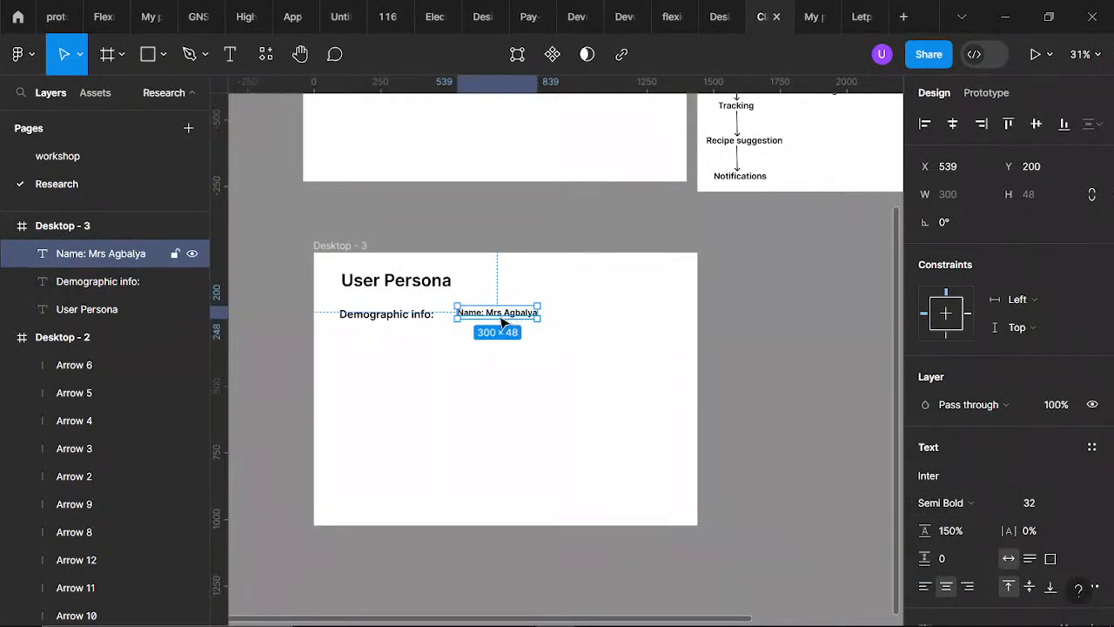
pyautogui.moveTo(501, 322)
pyautogui.mouseDown()
pyautogui.moveTo(486, 325)
pyautogui.moveTo(498, 322)
pyautogui.mouseUp()
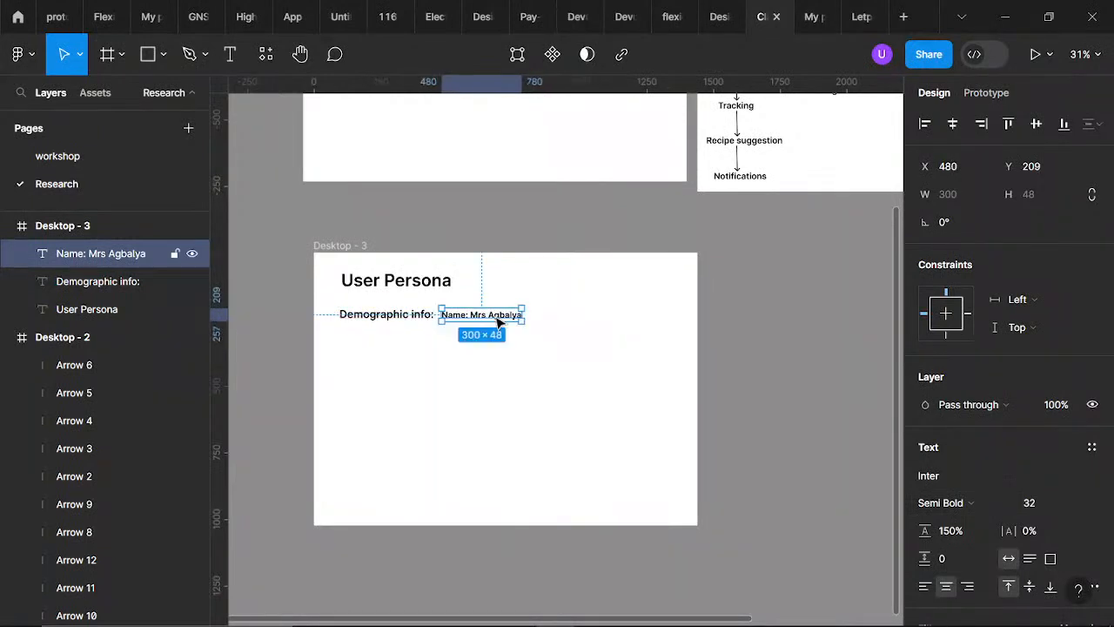
# - Duplicate the name line beneath itself at Y 278 and change the copy's label to "Region"
pyautogui.hotkey('ctrl', 'd')
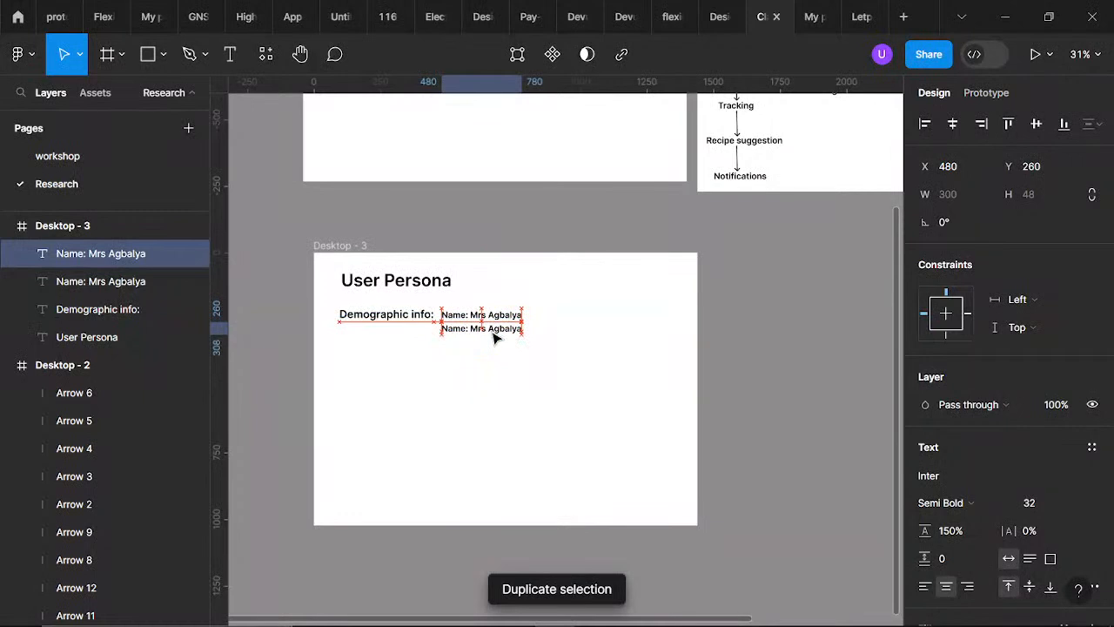
pyautogui.moveTo(494, 335); pyautogui.dragTo(496, 338)
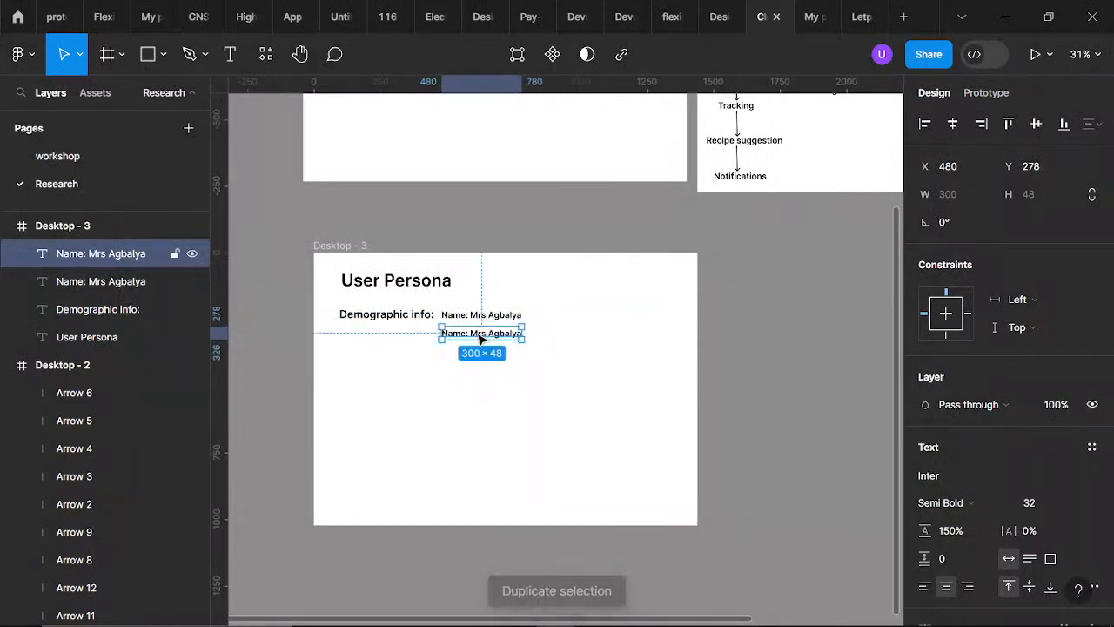
pyautogui.doubleClick(479, 334)
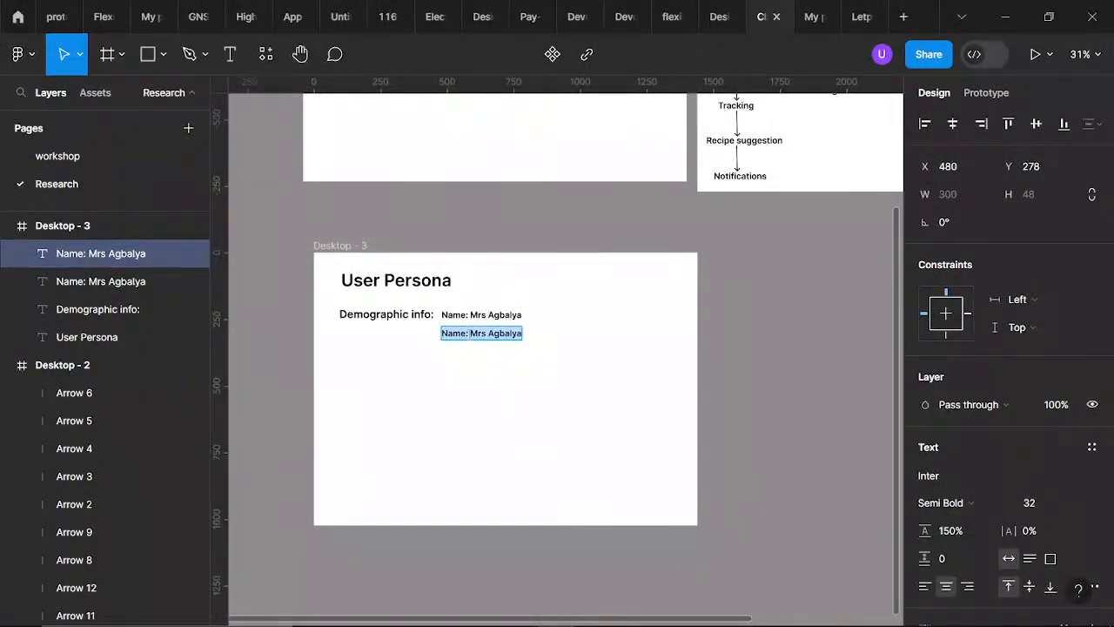
pyautogui.click(468, 333)
pyautogui.moveTo(468, 334); pyautogui.dragTo(440, 333)
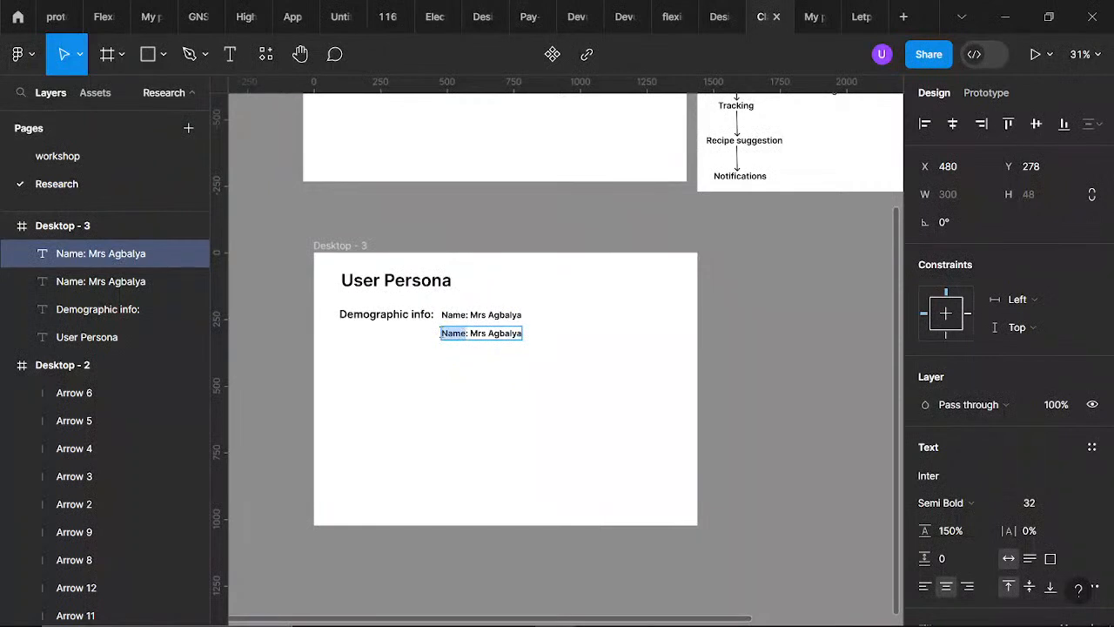
pyautogui.write('Regi')
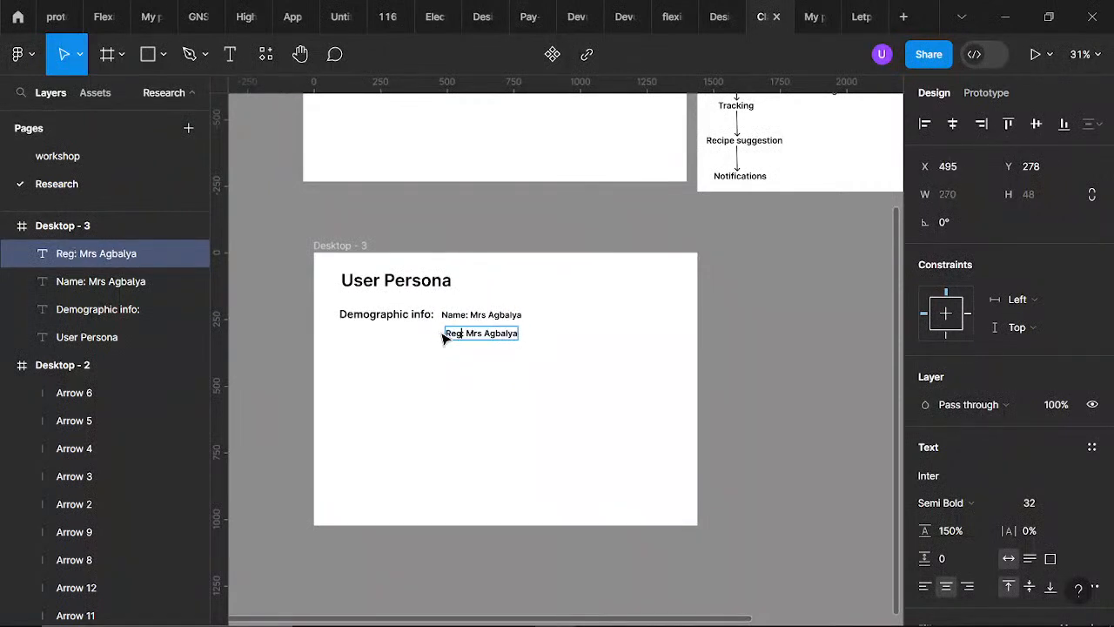
pyautogui.write('on')
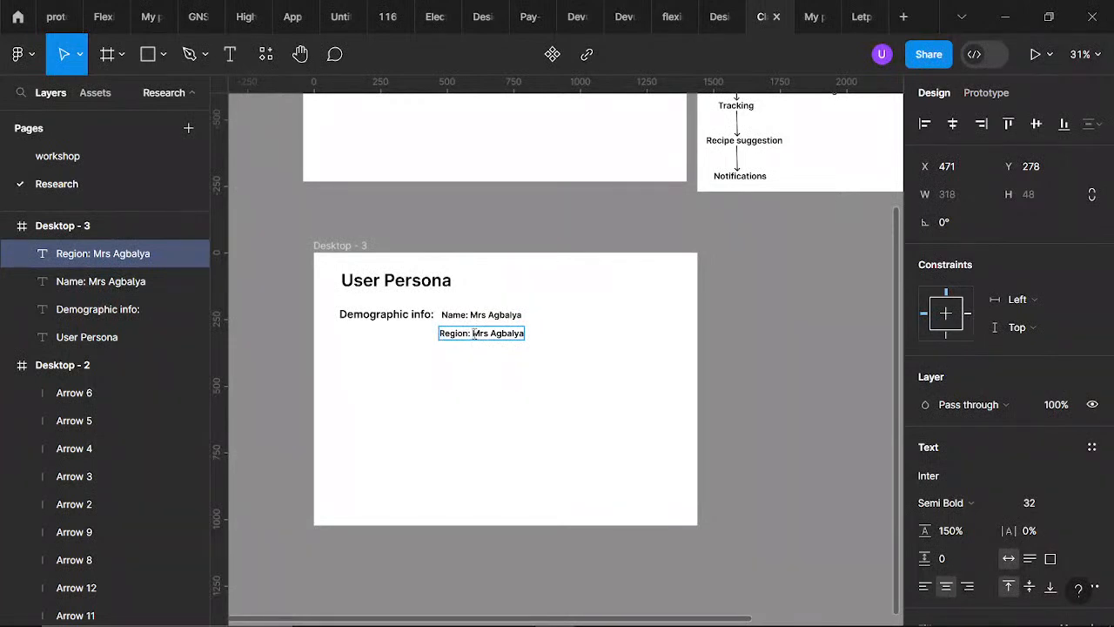
# - Replace the Region line's value with "Urban", leaving a space after the colon
pyautogui.moveTo(475, 333); pyautogui.dragTo(533, 341)
pyautogui.press('BackSpace')
pyautogui.press('BackSpace')
pyautogui.write('Urban')
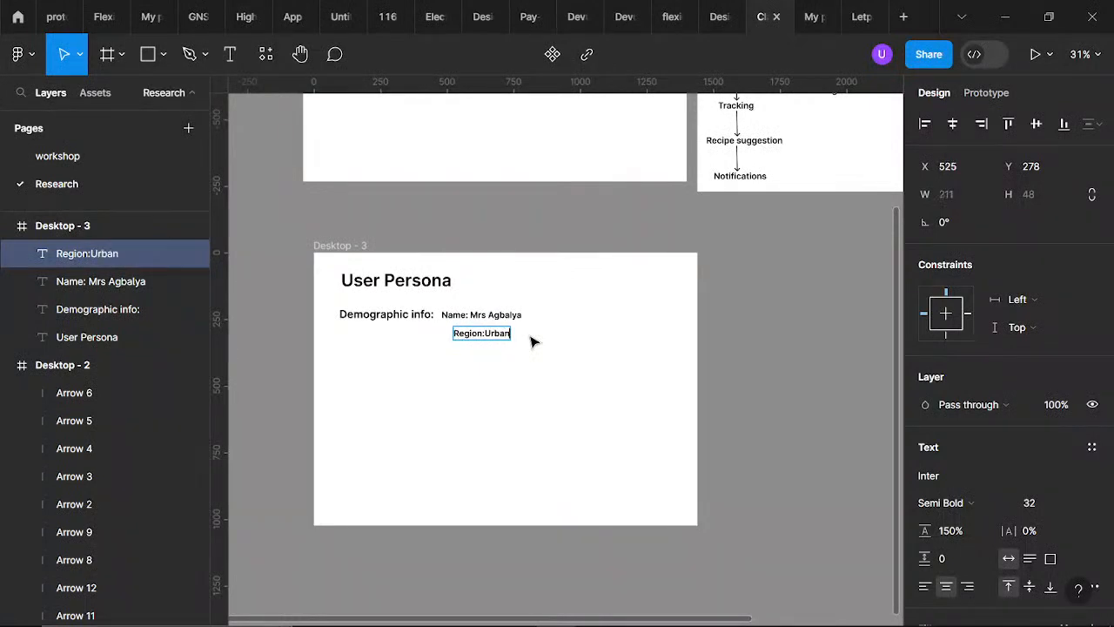
pyautogui.press('Left')
pyautogui.press('Left')
pyautogui.press('Left')
pyautogui.press('Left')
pyautogui.press('Left')
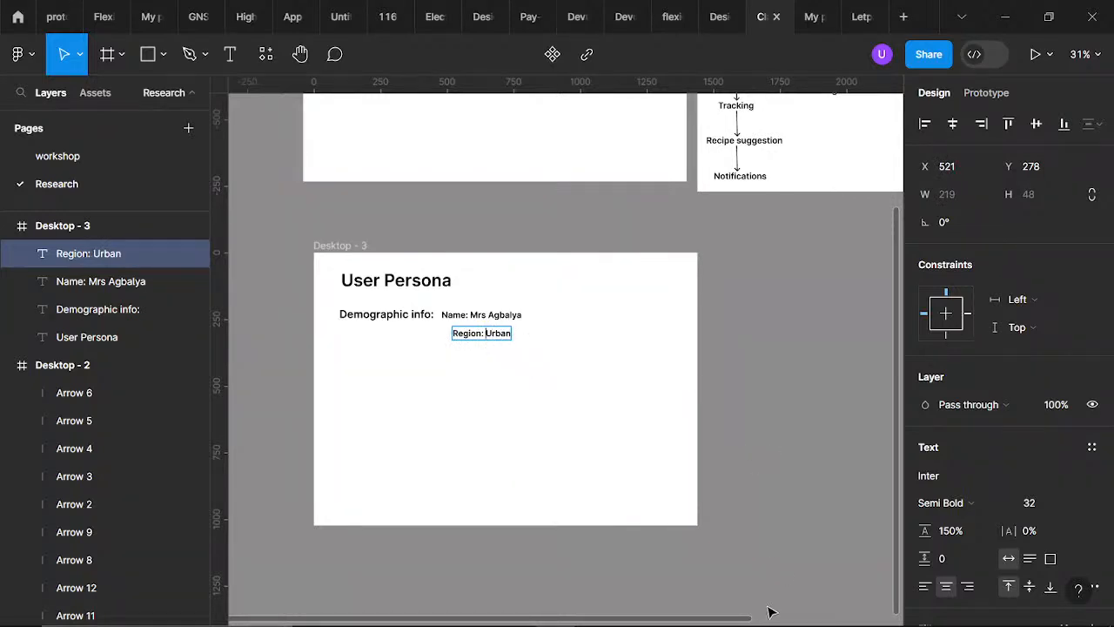
pyautogui.click(481, 314)
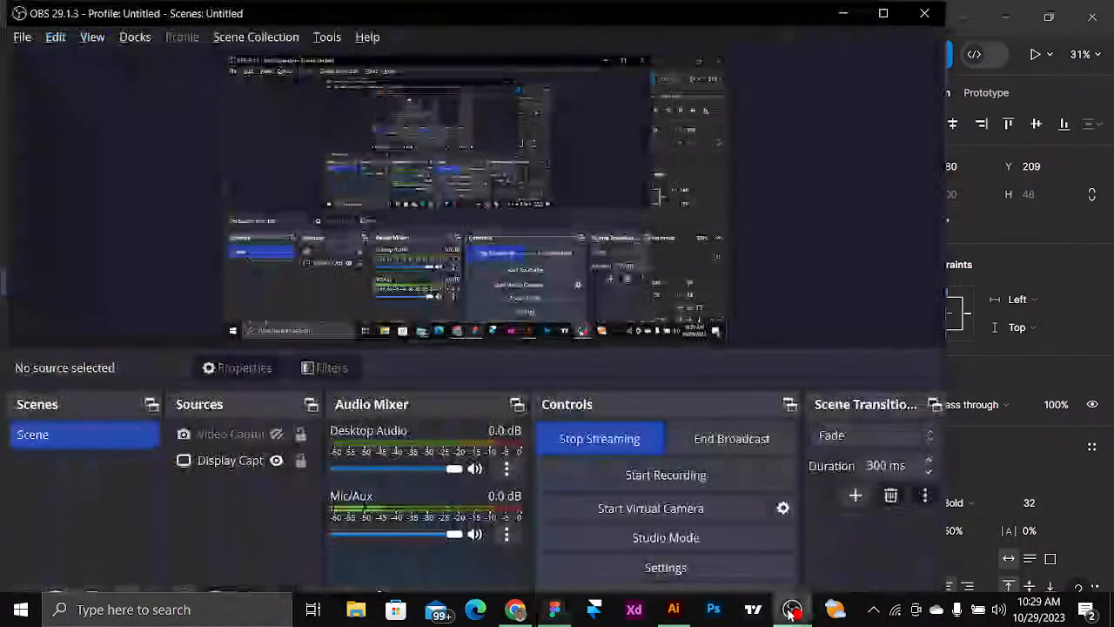
pyautogui.click(792, 609)
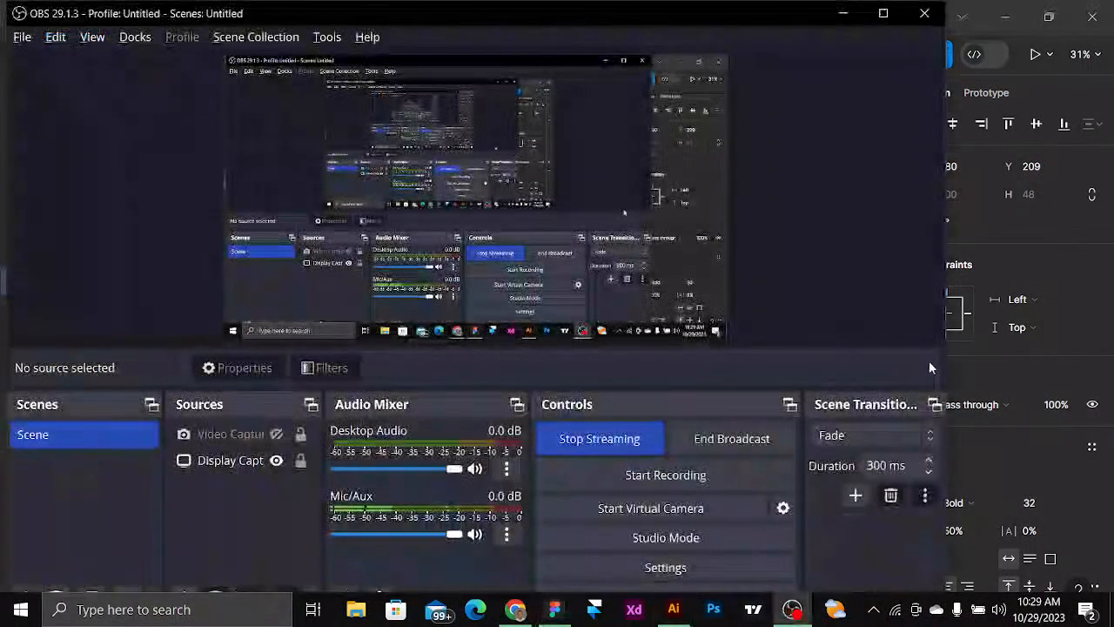
pyautogui.click(994, 368)
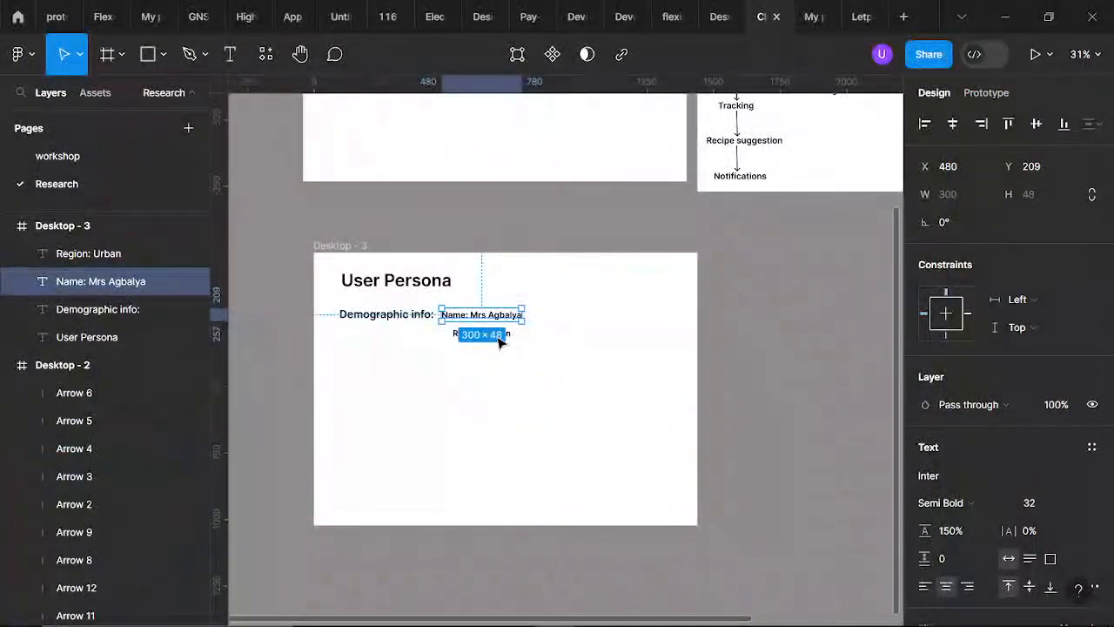
# - Align the Region line with the left edge of the name line above it
pyautogui.moveTo(500, 341)
pyautogui.mouseDown()
pyautogui.moveTo(510, 336)
pyautogui.moveTo(488, 340)
pyautogui.mouseUp()
pyautogui.click(534, 363)
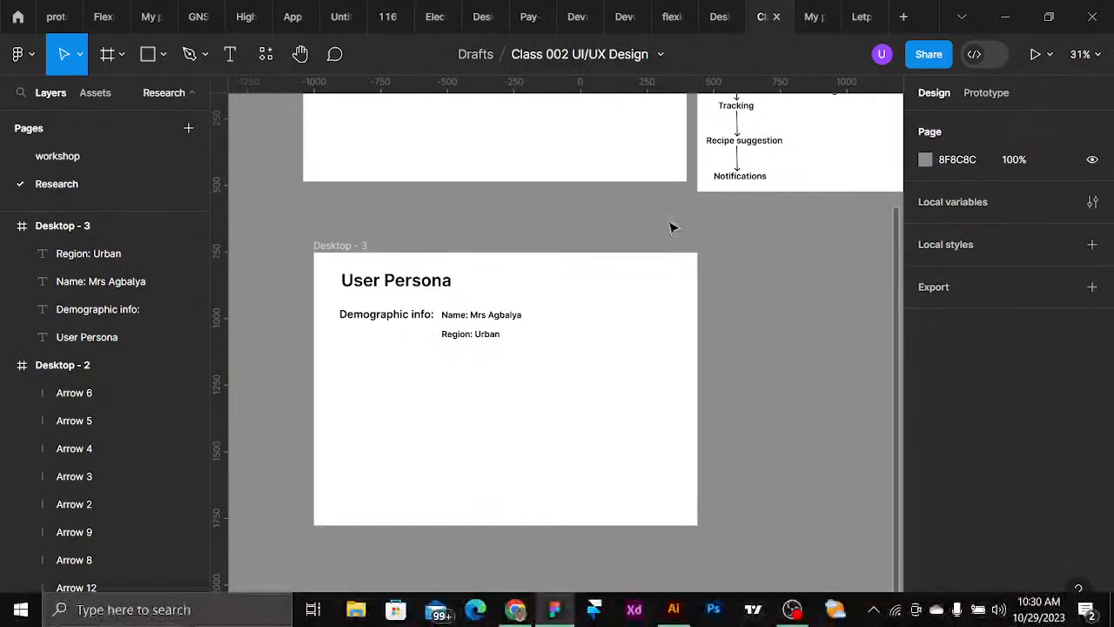
# - Switch to Chrome to recheck the interview result's opening answers, and return to Figma
pyautogui.moveTo(591, 624)
pyautogui.click(515, 609)
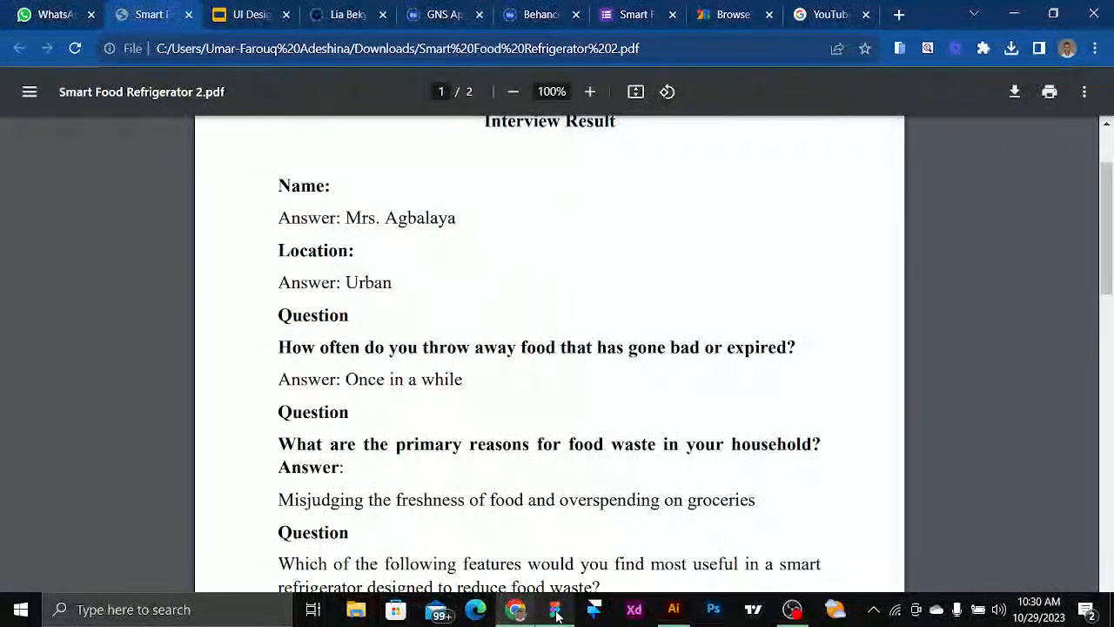
pyautogui.click(555, 610)
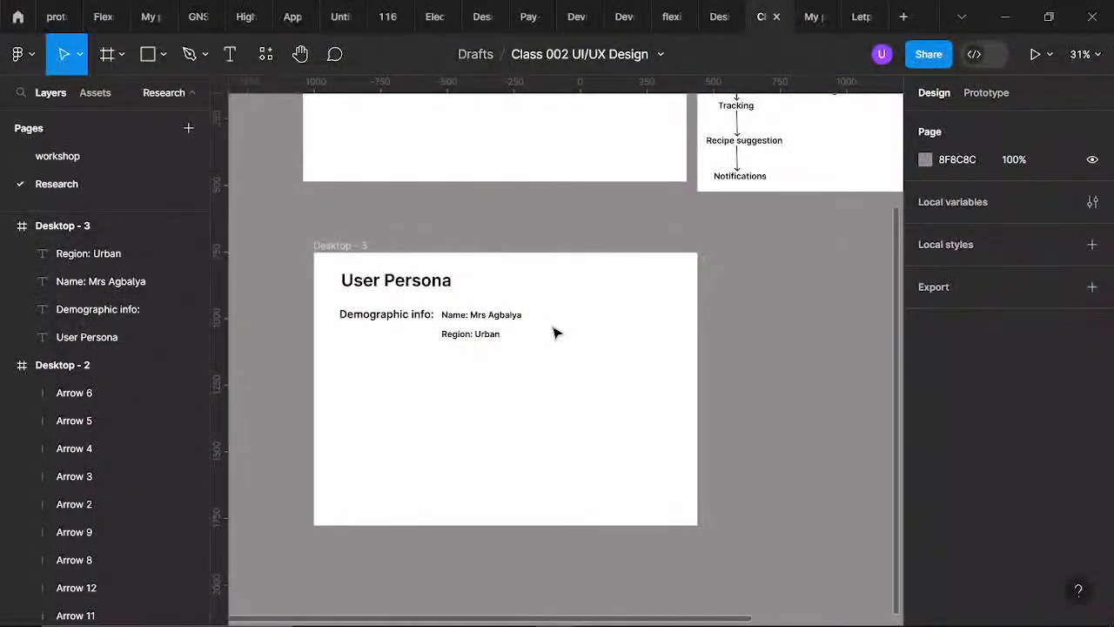
# - Move the Region line up to Y 260, close beneath the name line, and place a duplicate below it at Y 311
pyautogui.scroll(2, 557, 333)
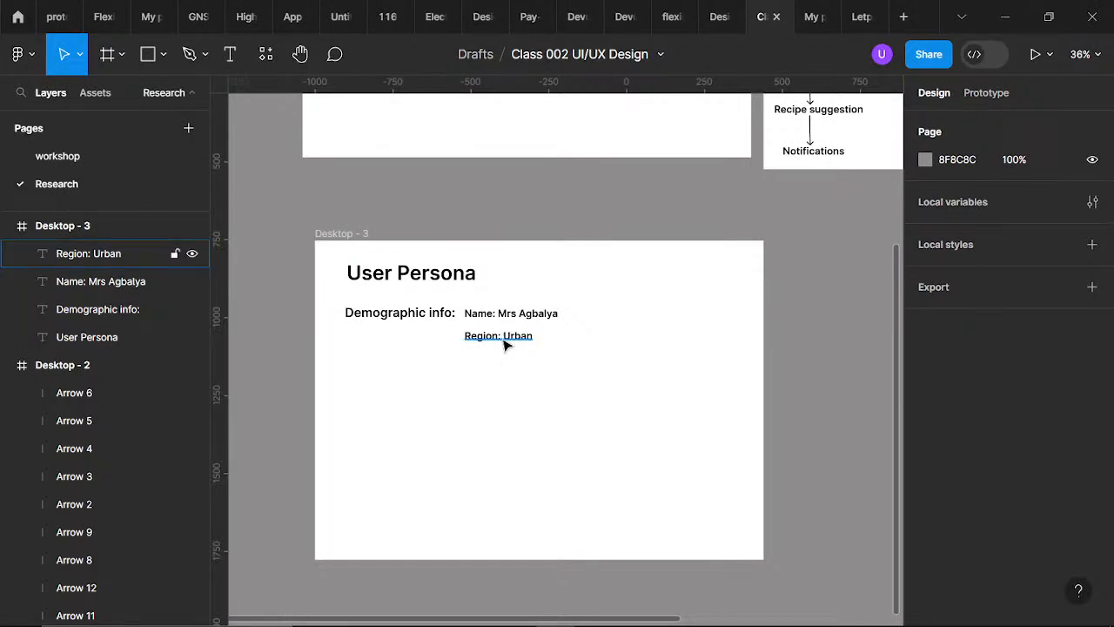
pyautogui.scroll(1, 505, 345)
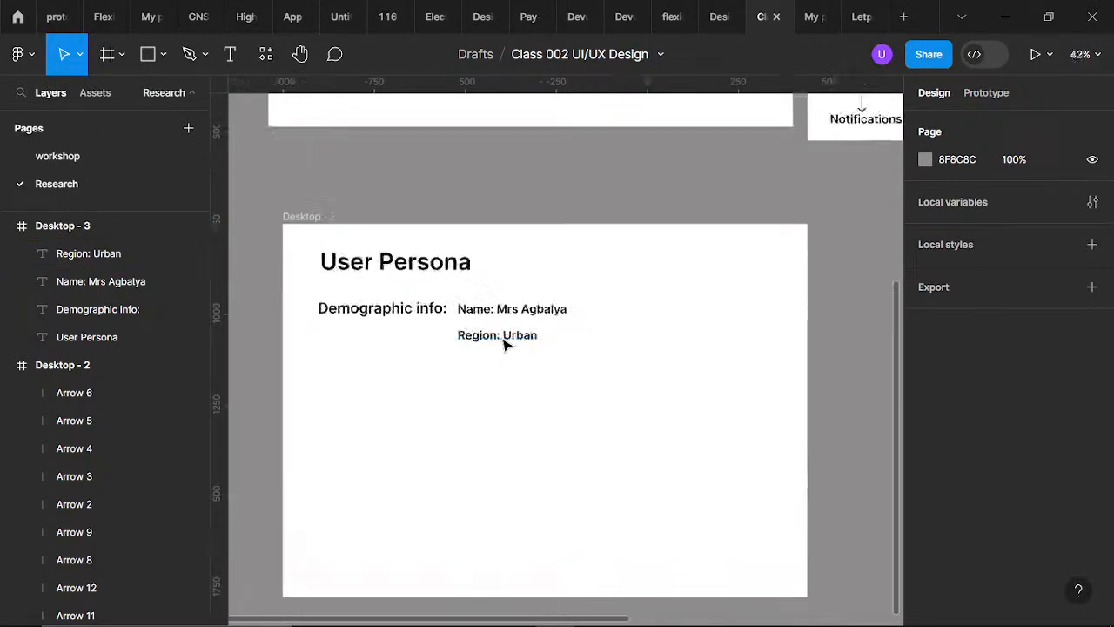
pyautogui.click(505, 339)
pyautogui.moveTo(505, 340); pyautogui.dragTo(506, 330)
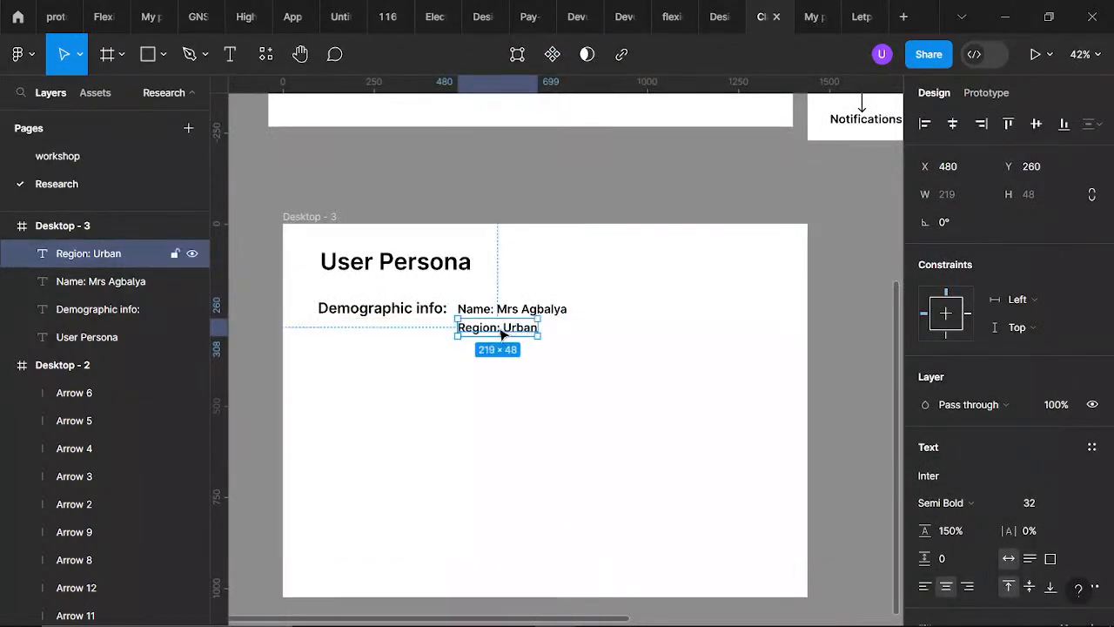
pyautogui.hotkey('ctrl', 'd')
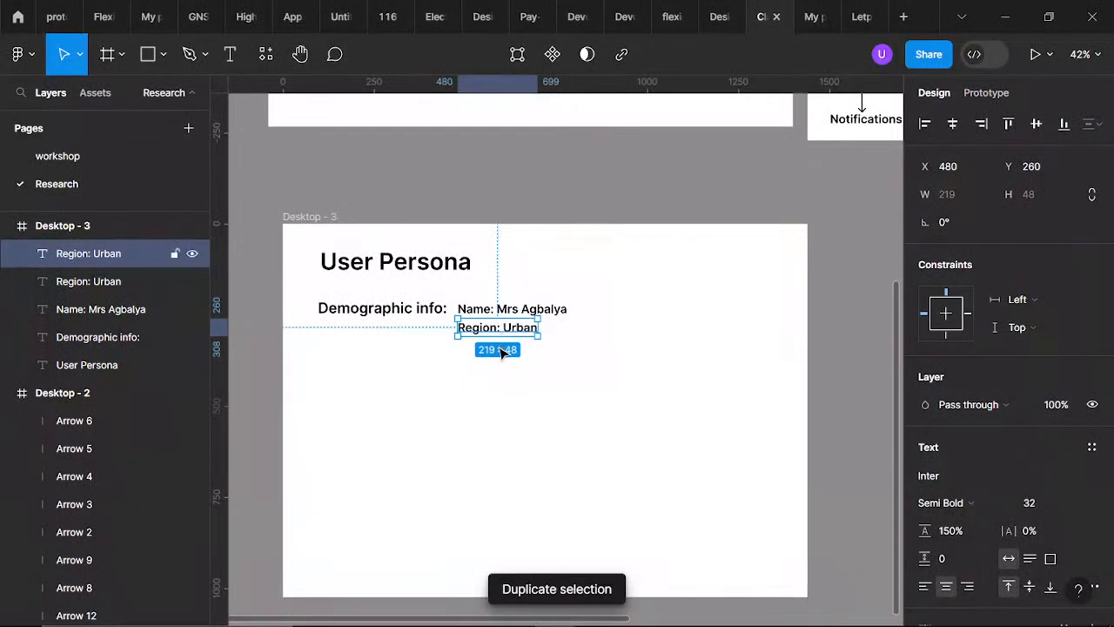
pyautogui.moveTo(503, 335); pyautogui.dragTo(497, 348)
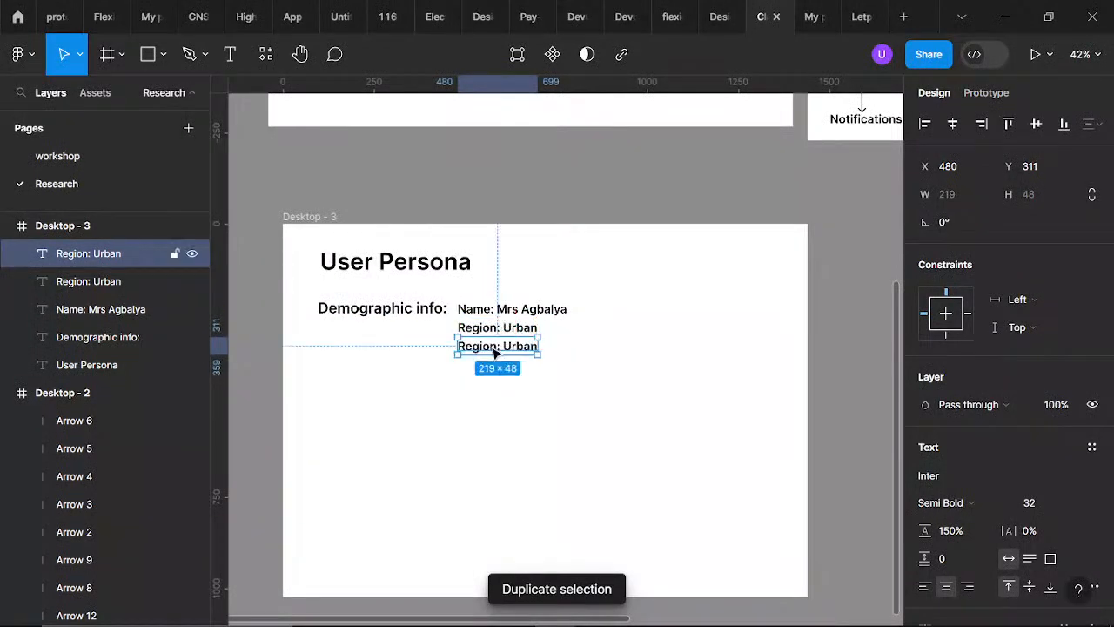
# - Change the duplicated line's label to "Occupation:" and align its left edge with the lines above at X 480
pyautogui.doubleClick(497, 347)
pyautogui.click(497, 347)
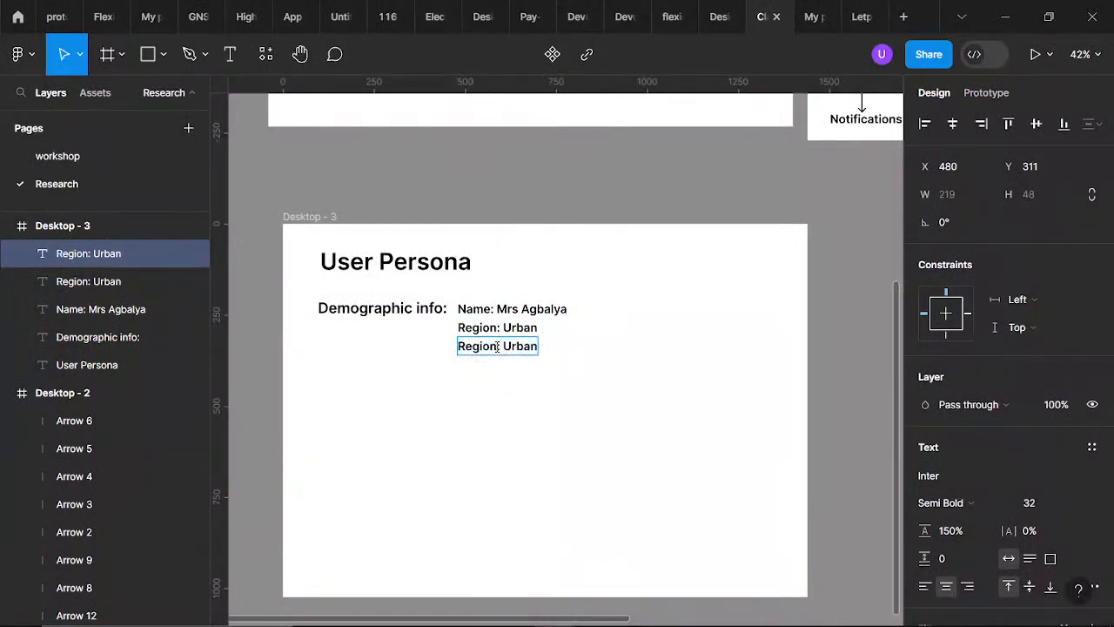
pyautogui.moveTo(496, 346); pyautogui.dragTo(456, 351)
pyautogui.write('Occu')
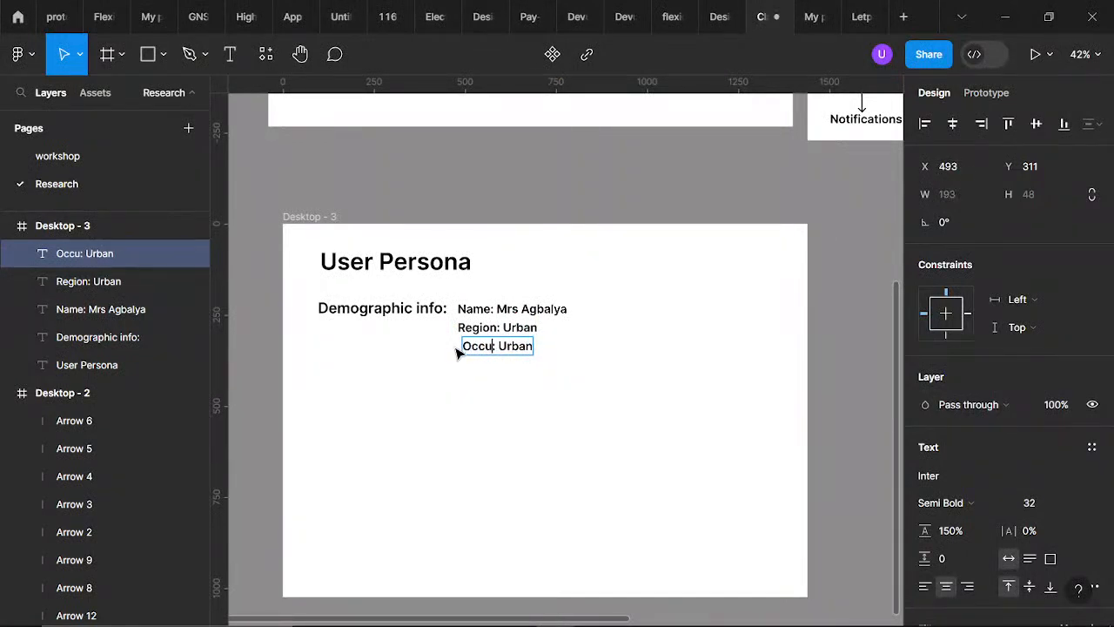
pyautogui.write('pation:')
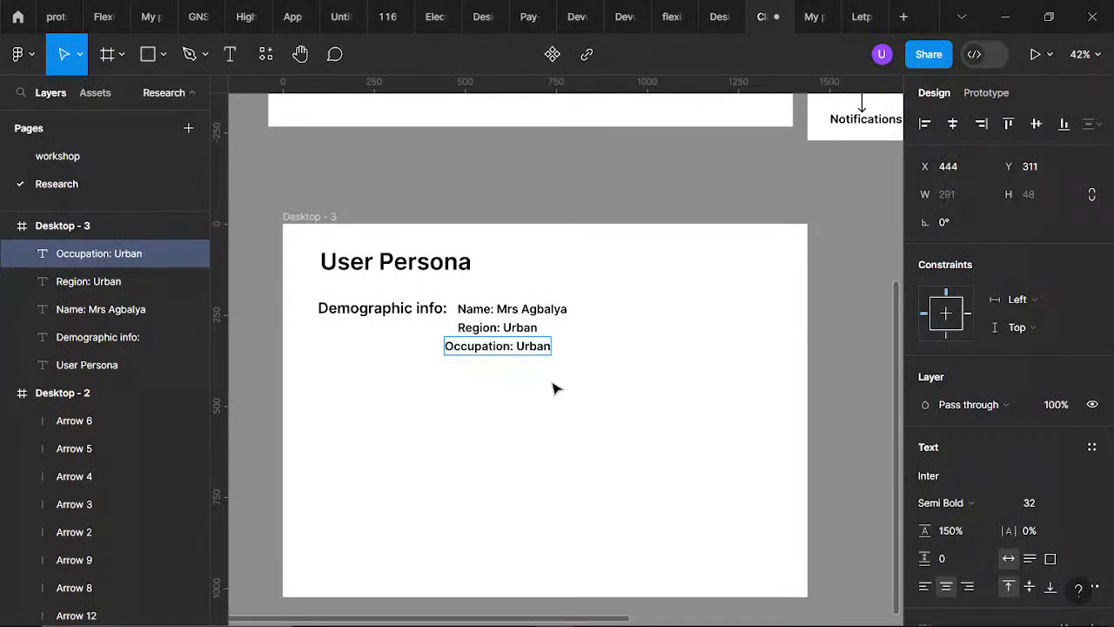
pyautogui.press('Escape')
pyautogui.moveTo(499, 348); pyautogui.dragTo(510, 350)
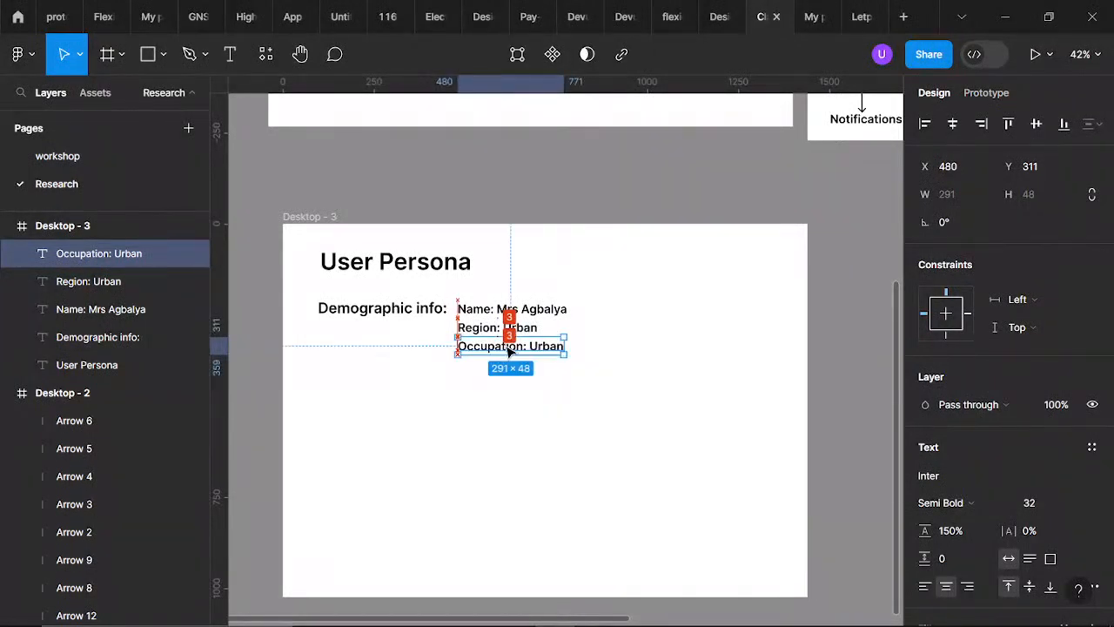
# - Set the occupation value to "High School teacher" and realign the line's left edge with the lines above at X 480
pyautogui.doubleClick(536, 346)
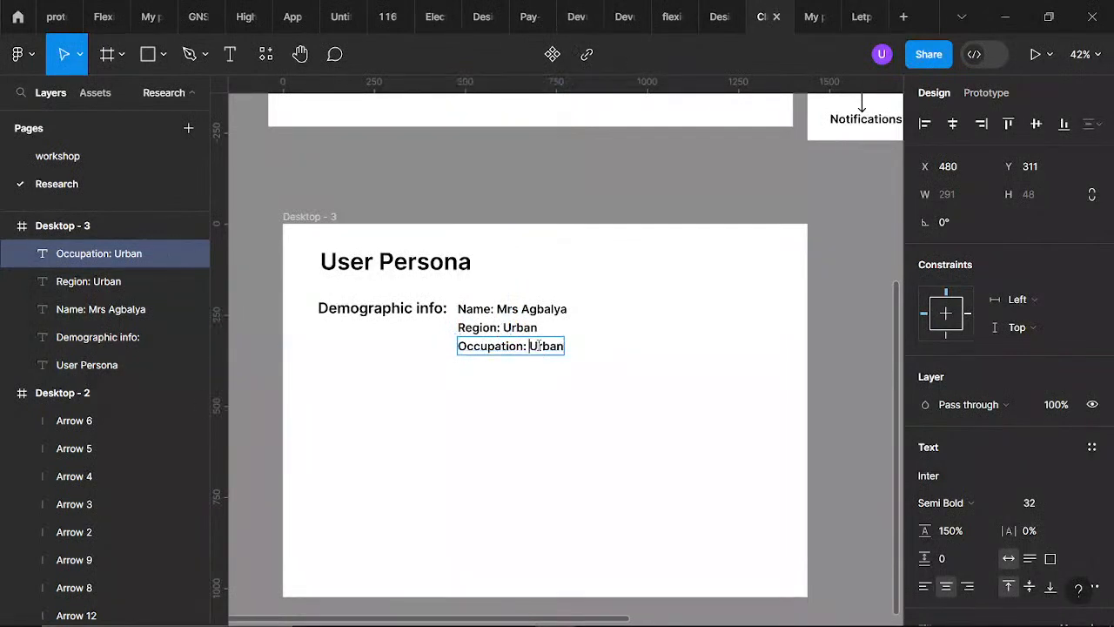
pyautogui.moveTo(529, 346); pyautogui.dragTo(575, 354)
pyautogui.write('High')
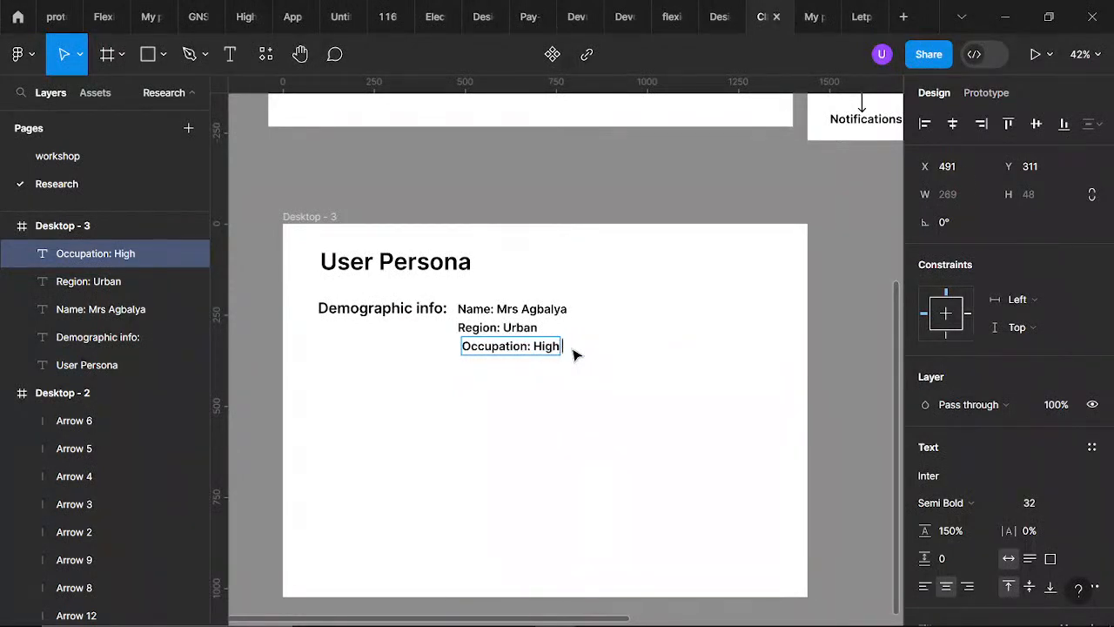
pyautogui.write(' School')
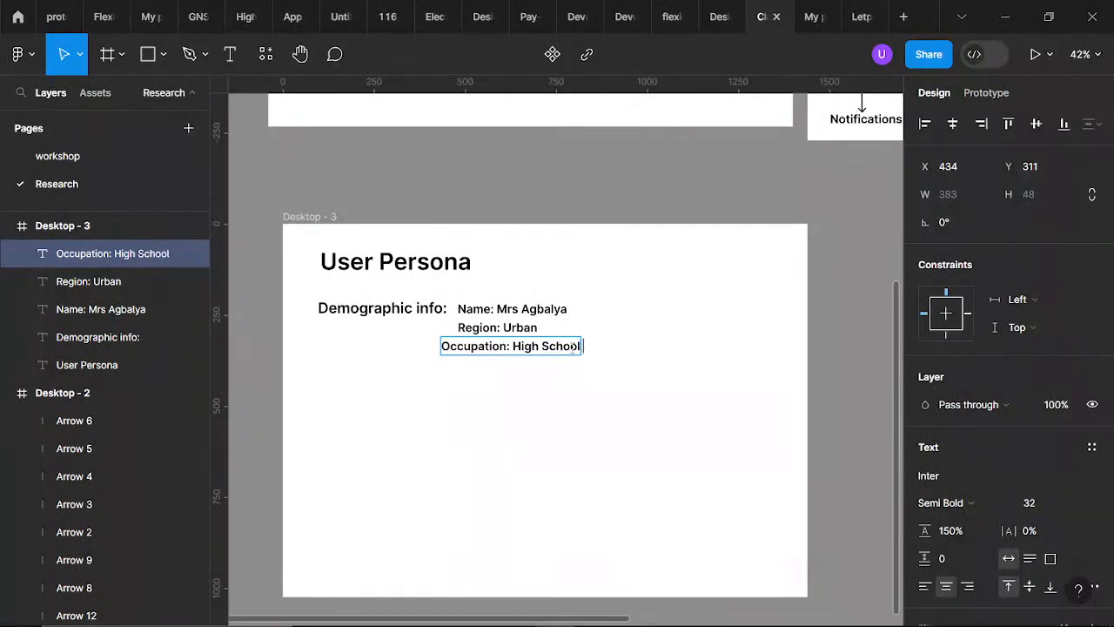
pyautogui.write(' teacher')
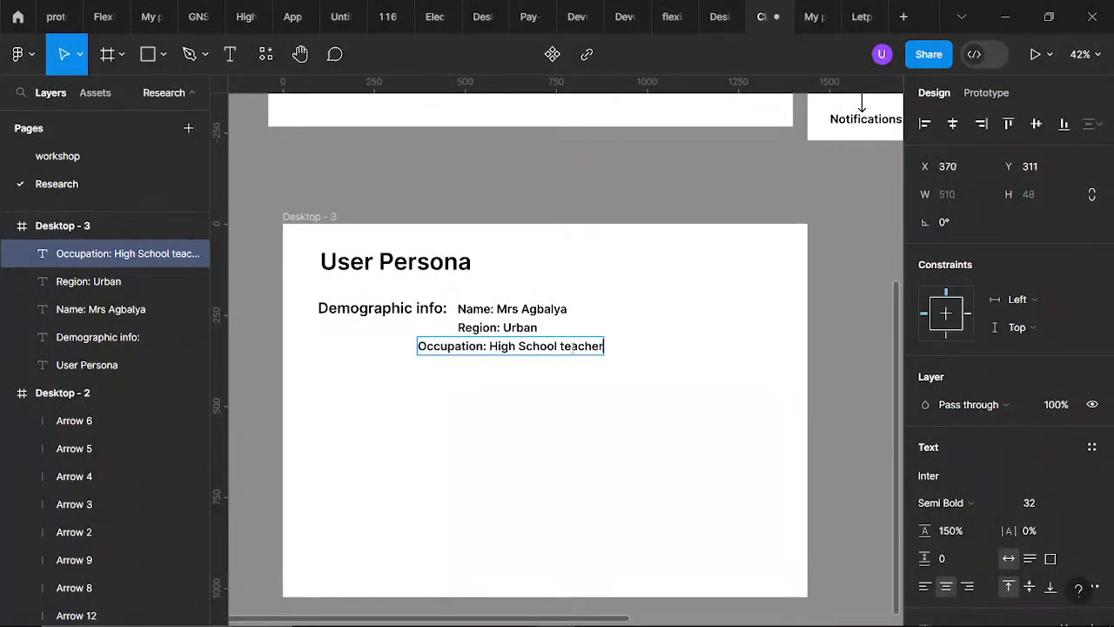
pyautogui.click(598, 361)
pyautogui.moveTo(552, 350); pyautogui.dragTo(588, 352)
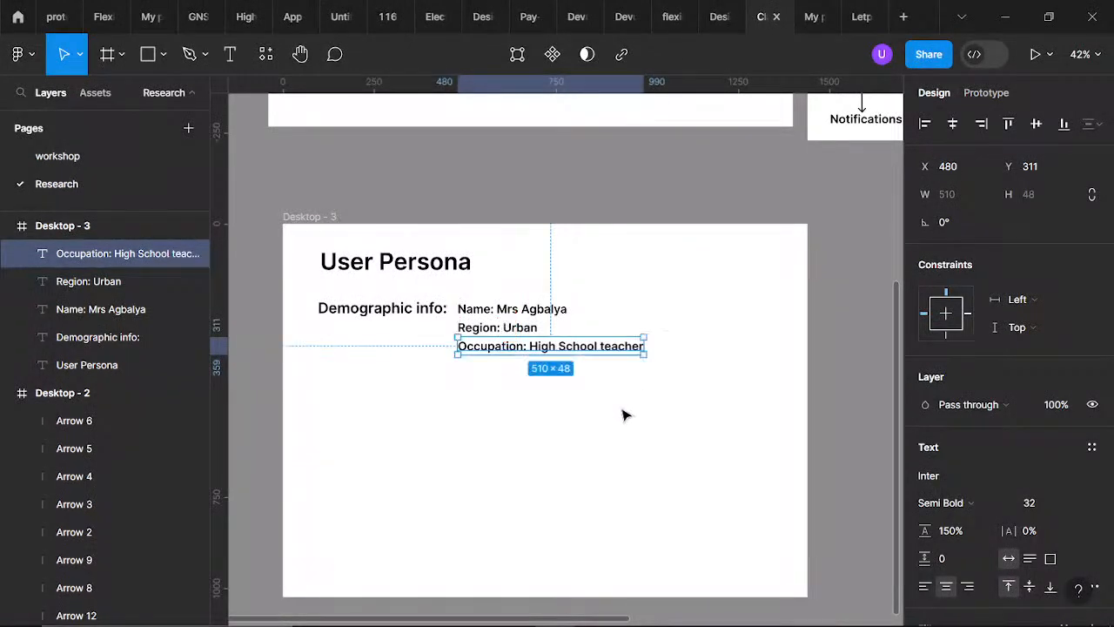
pyautogui.click(624, 413)
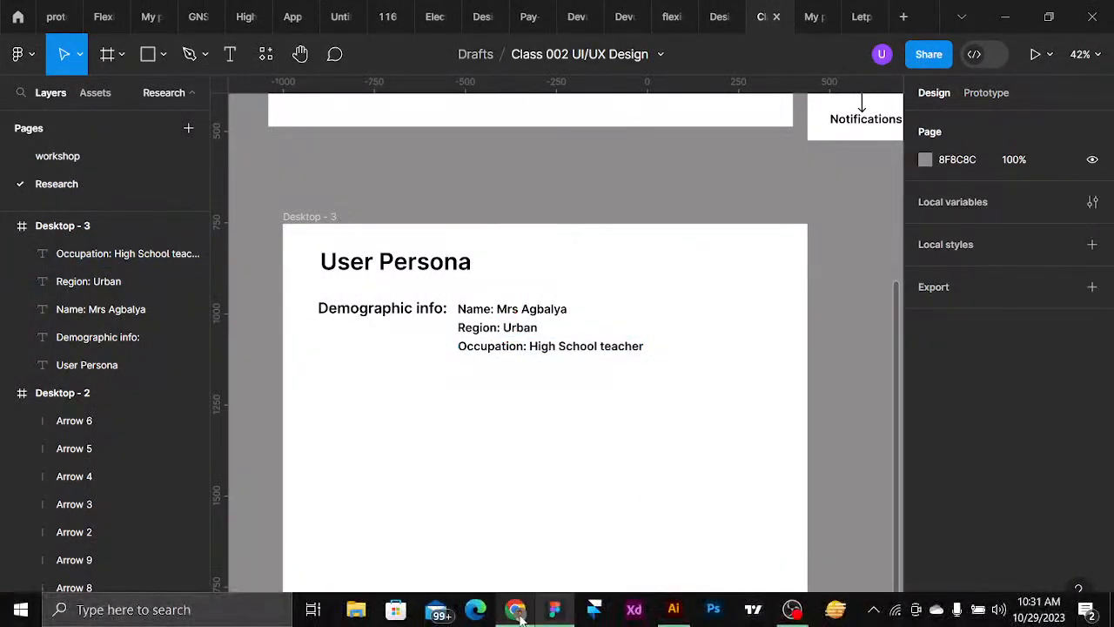
# - Switch to Chrome to review the interview result's answers about food waste, and return to Figma
pyautogui.click(515, 609)
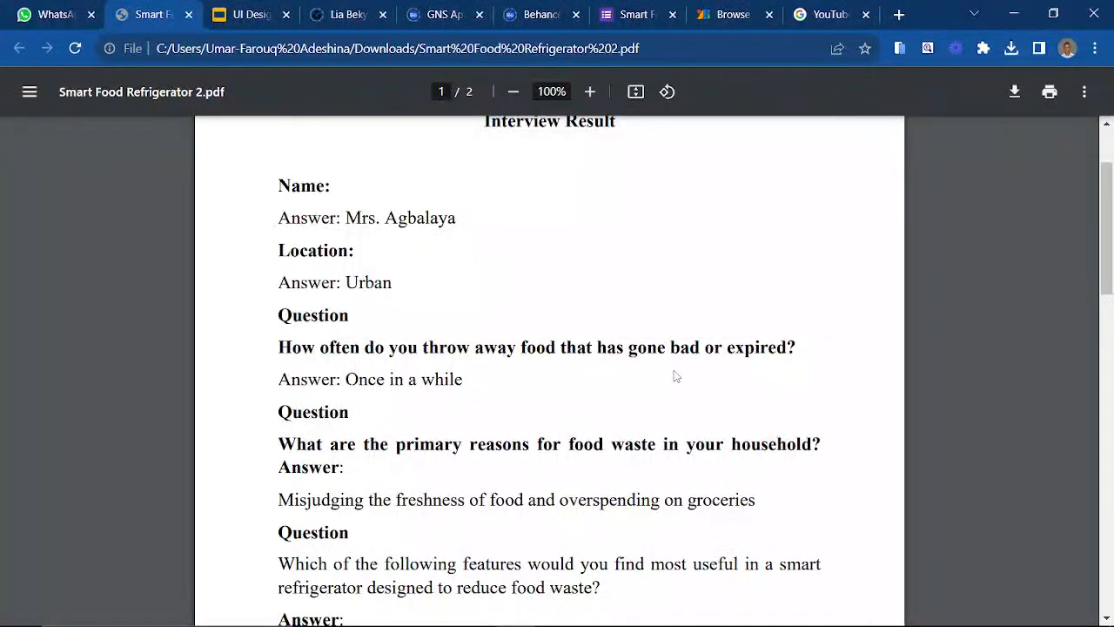
pyautogui.scroll(-1, 677, 376)
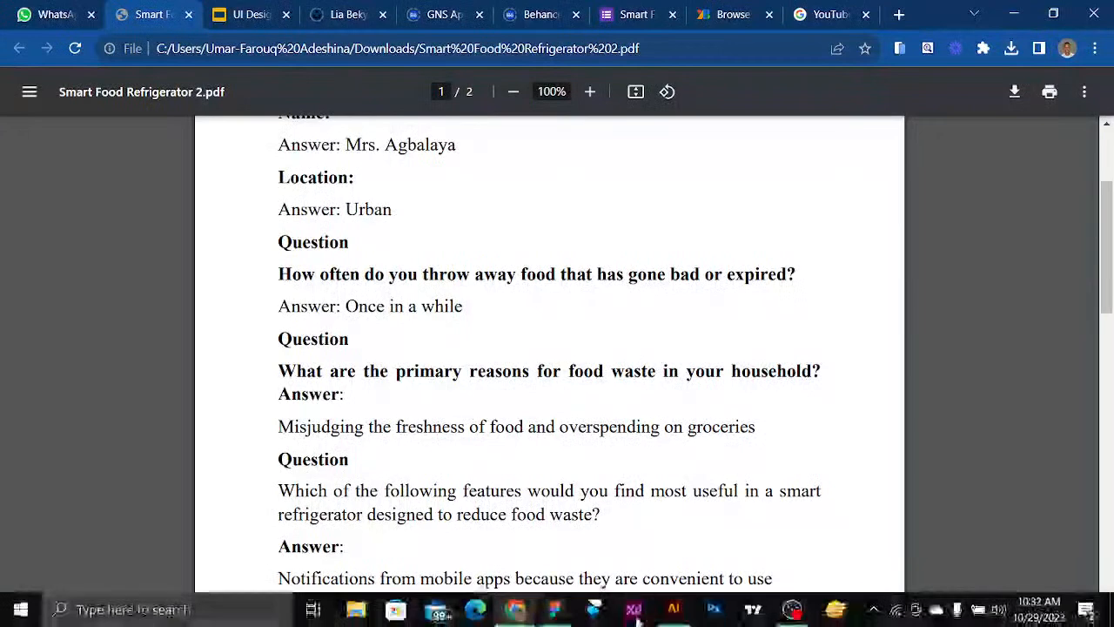
pyautogui.click(557, 611)
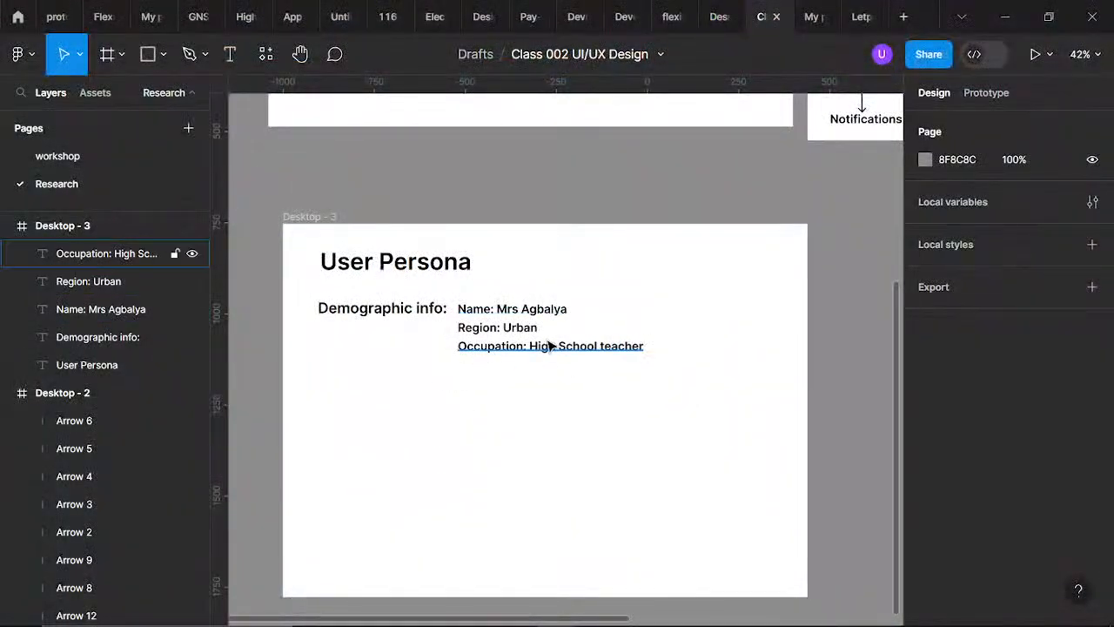
# - Duplicate the "Demographic info:" heading and place the copy below the demographic section at X 96, Y 403
pyautogui.click(414, 315)
pyautogui.hotkey('ctrl', 'd')
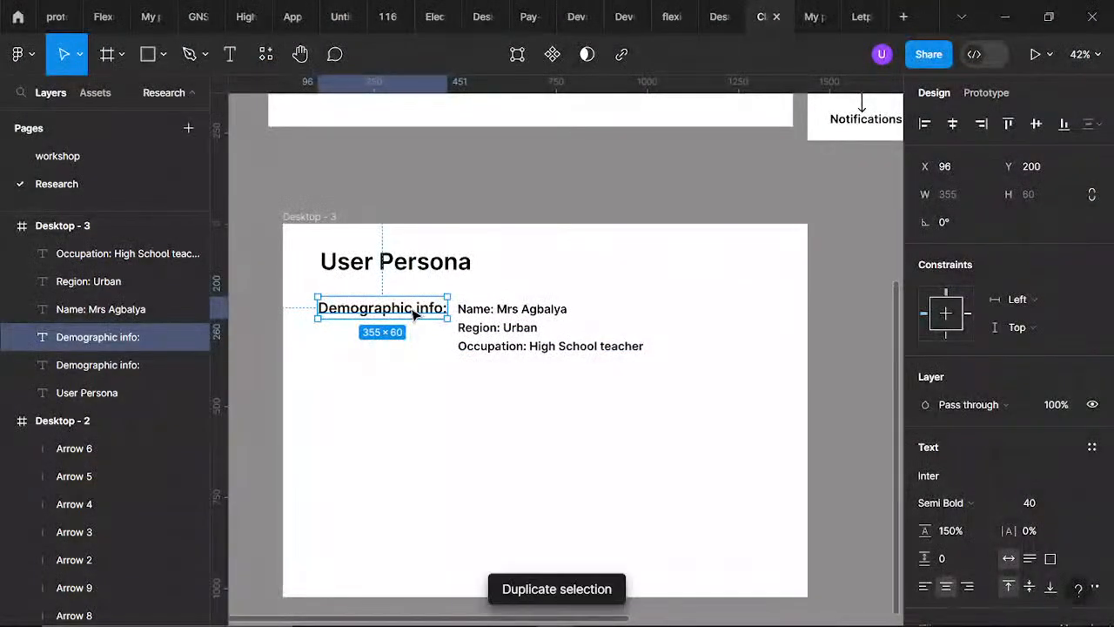
pyautogui.moveTo(415, 315); pyautogui.dragTo(415, 387)
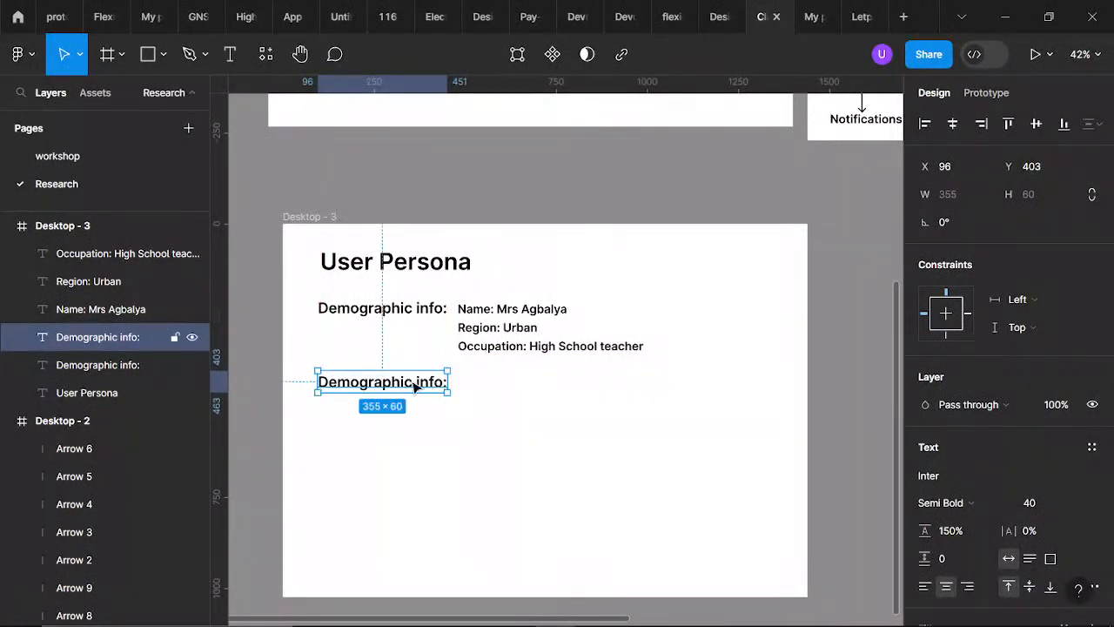
# - Change the duplicated heading's text to "Frustrations:" and align its left edge with the User Persona title at X 102, Y 401
pyautogui.doubleClick(415, 386)
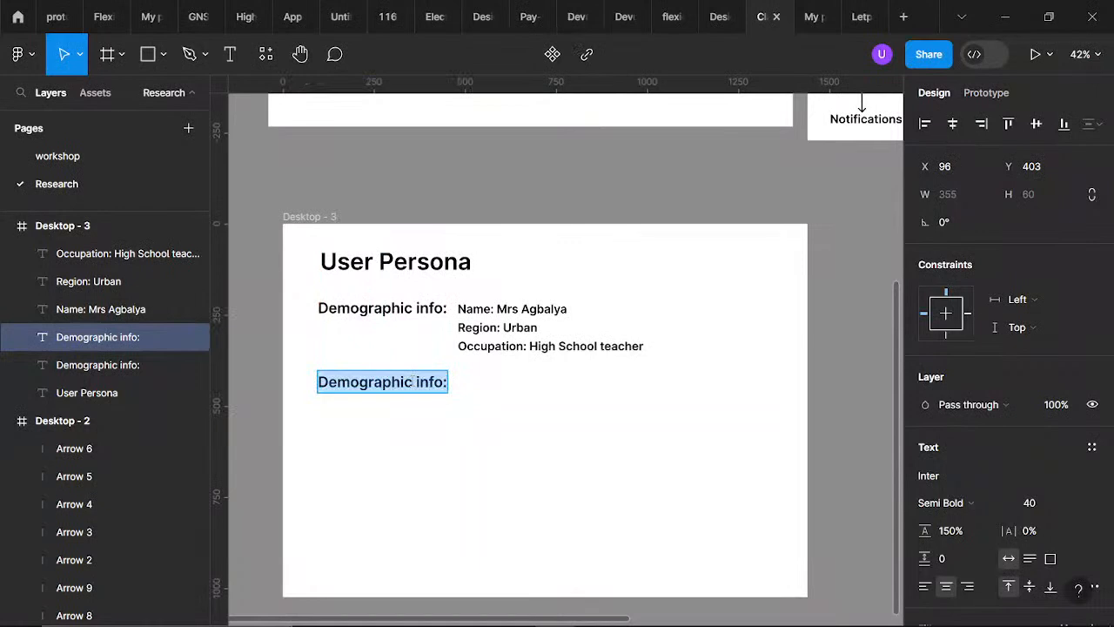
pyautogui.write('Frustr')
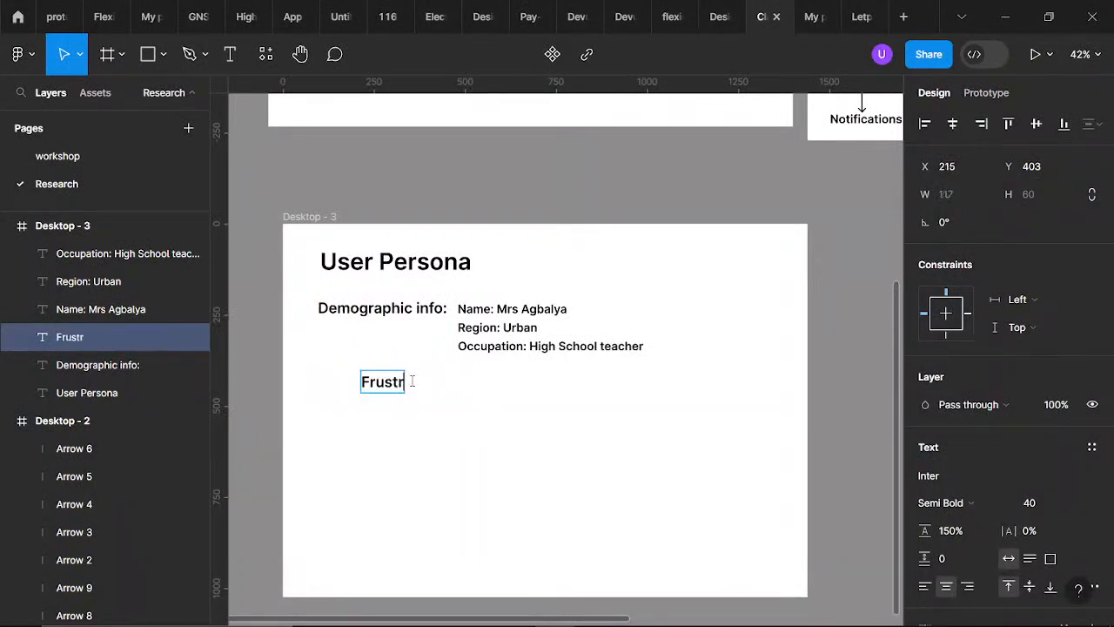
pyautogui.write('ations')
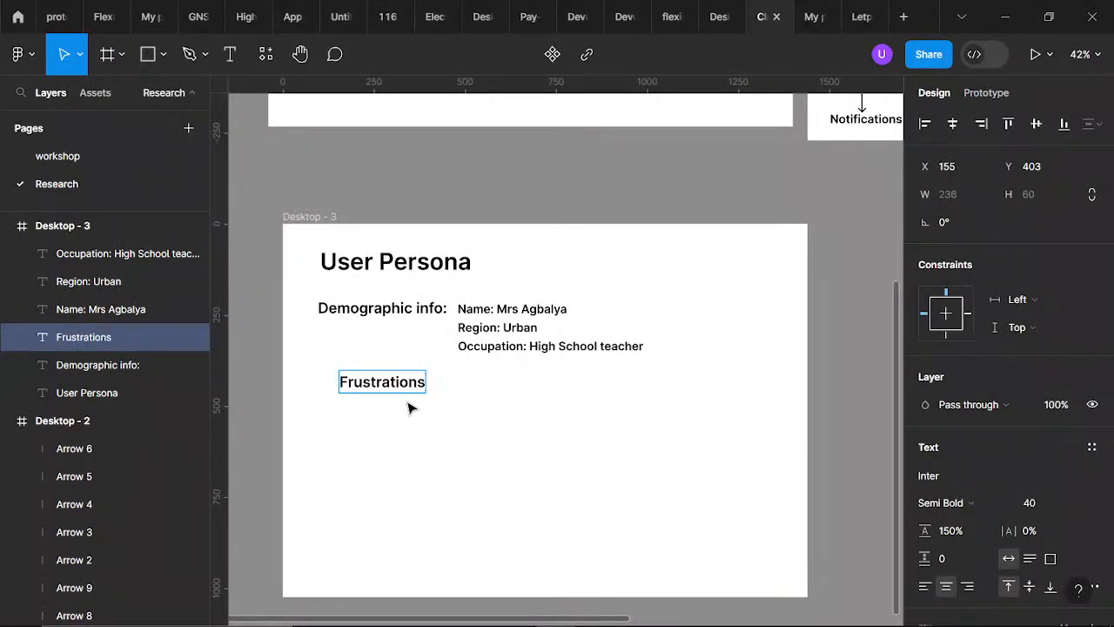
pyautogui.write(':')
pyautogui.press('Escape')
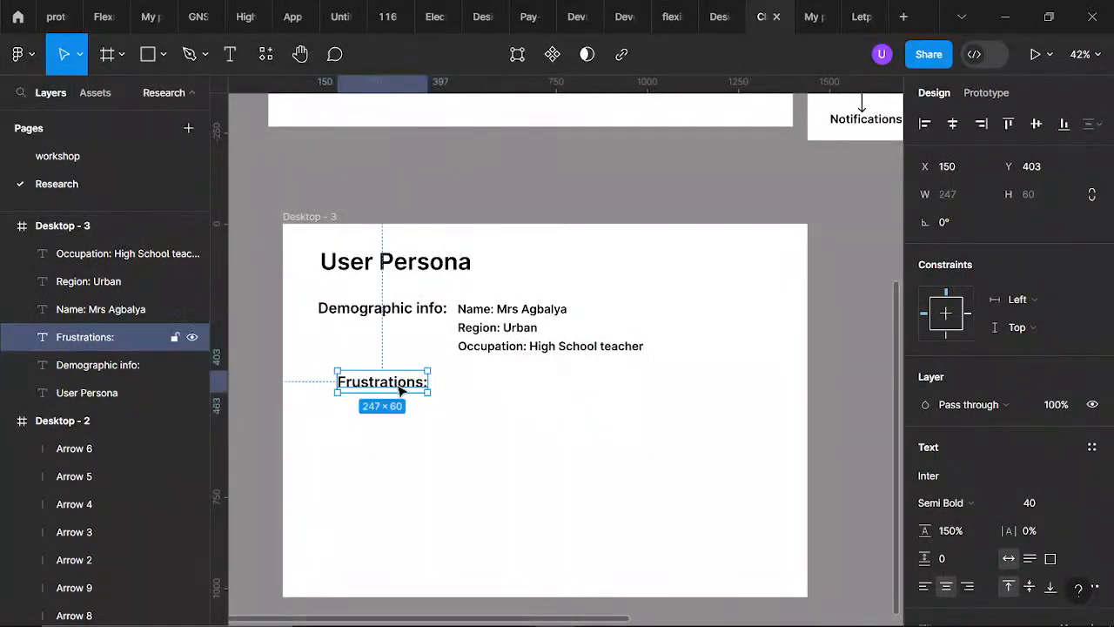
pyautogui.moveTo(399, 389); pyautogui.dragTo(384, 389)
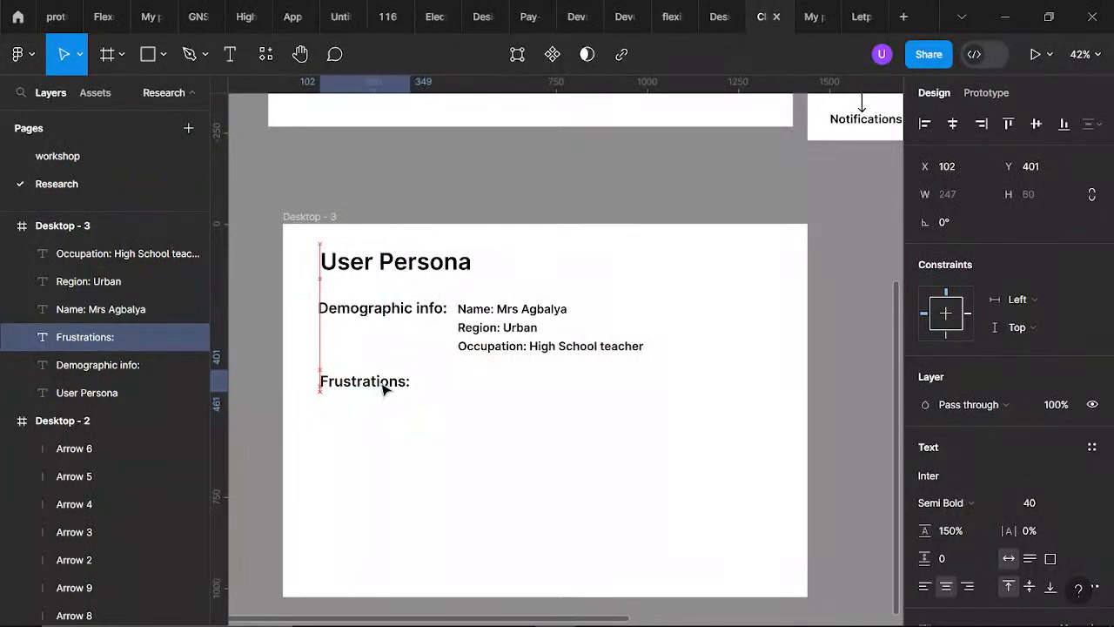
pyautogui.press('Escape')
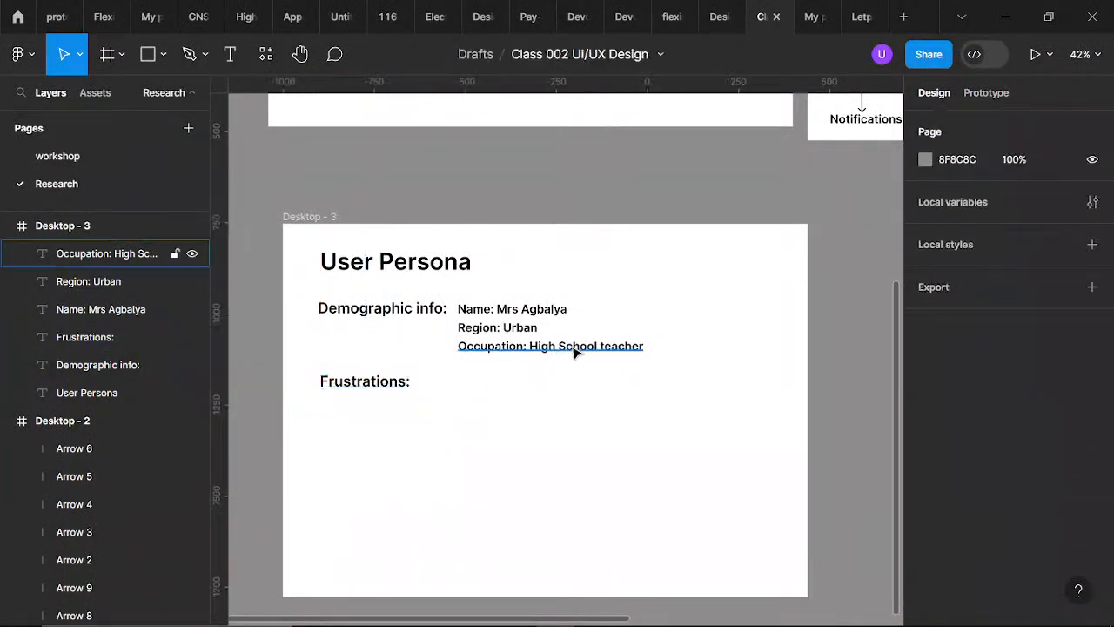
# - Duplicate the occupation line, place the copy beside the Frustrations heading at X 392, Y 417, and clear its text
pyautogui.click(574, 348)
pyautogui.hotkey('ctrl', 'd')
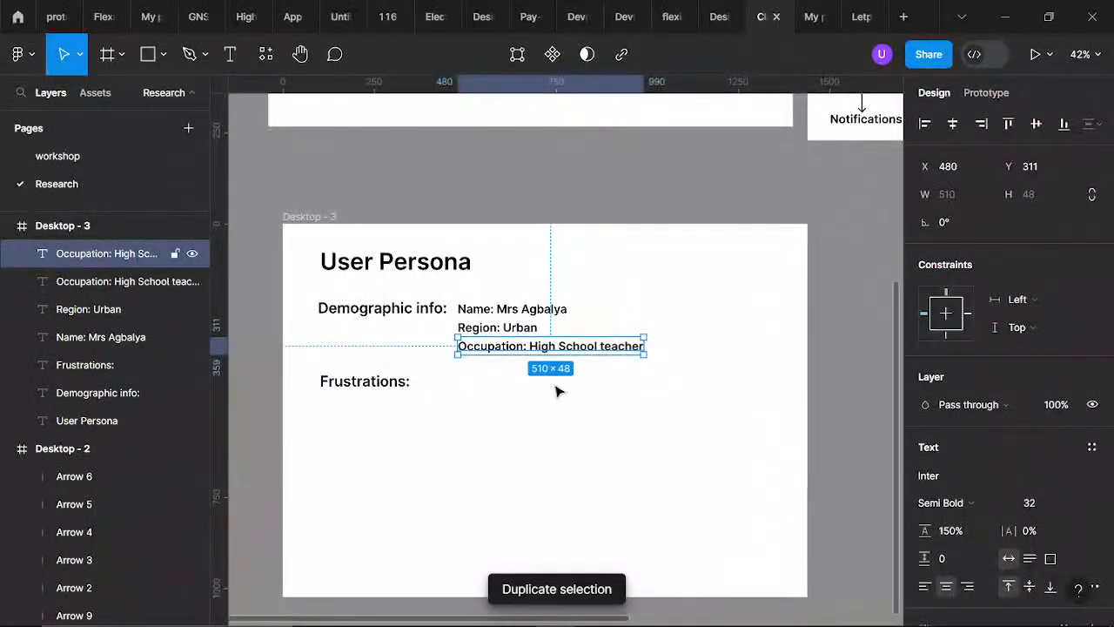
pyautogui.moveTo(573, 352); pyautogui.dragTo(545, 390)
pyautogui.doubleClick(520, 384)
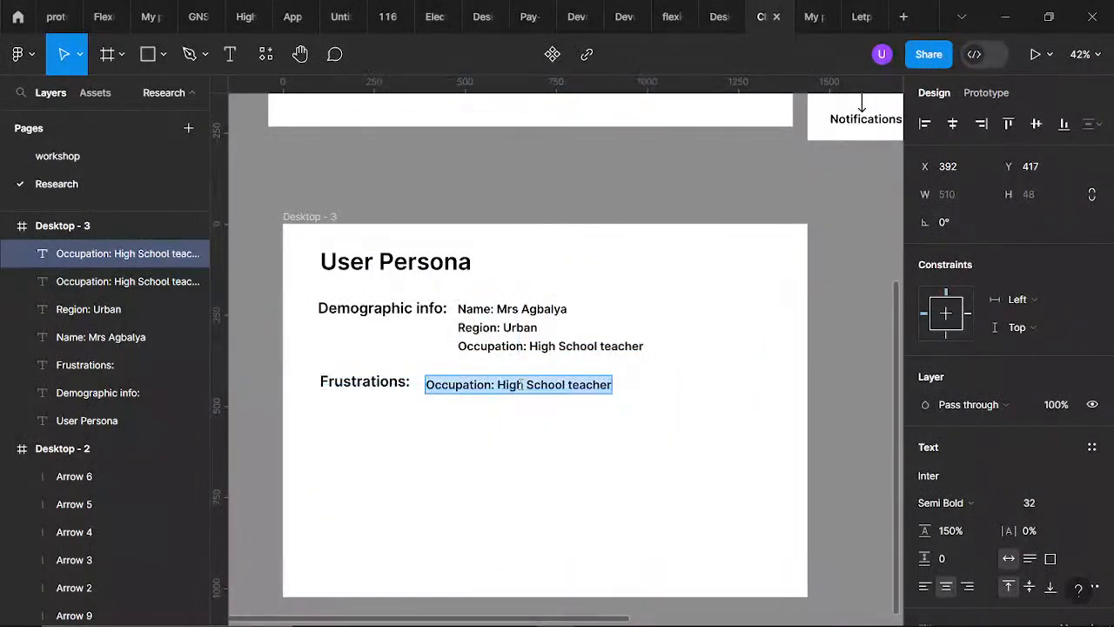
pyautogui.press('BackSpace')
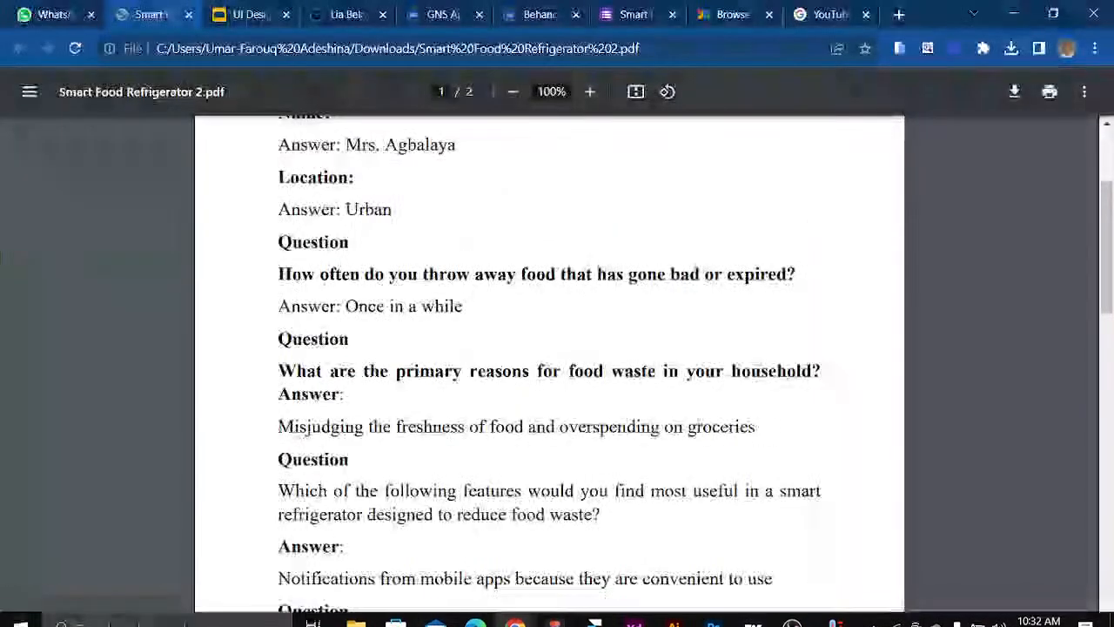
pyautogui.scroll(-1, 661, 422)
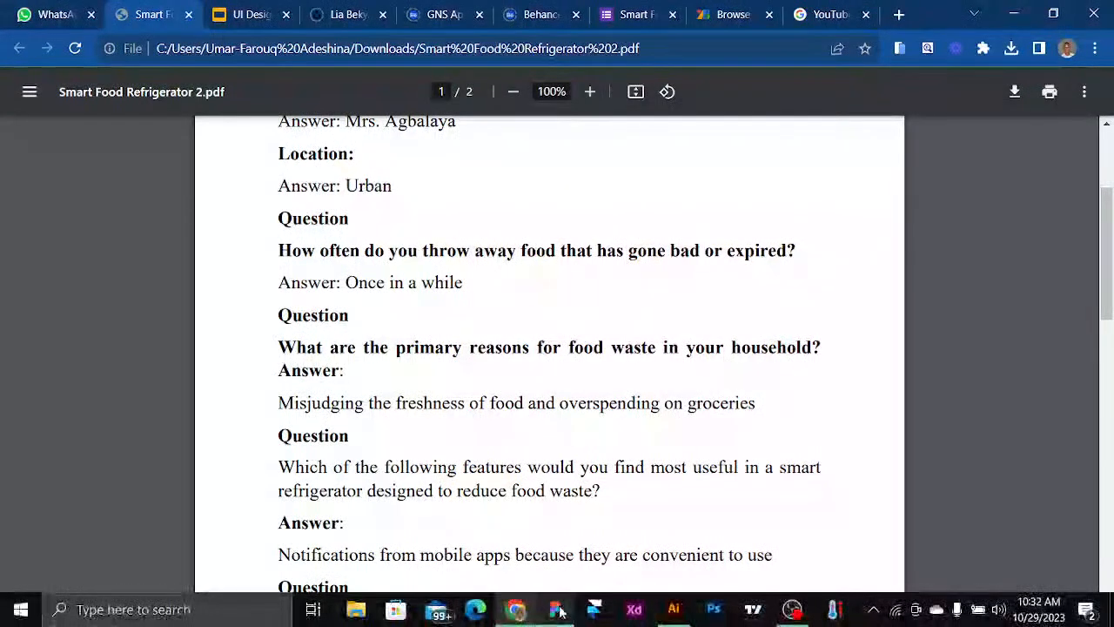
pyautogui.click(557, 609)
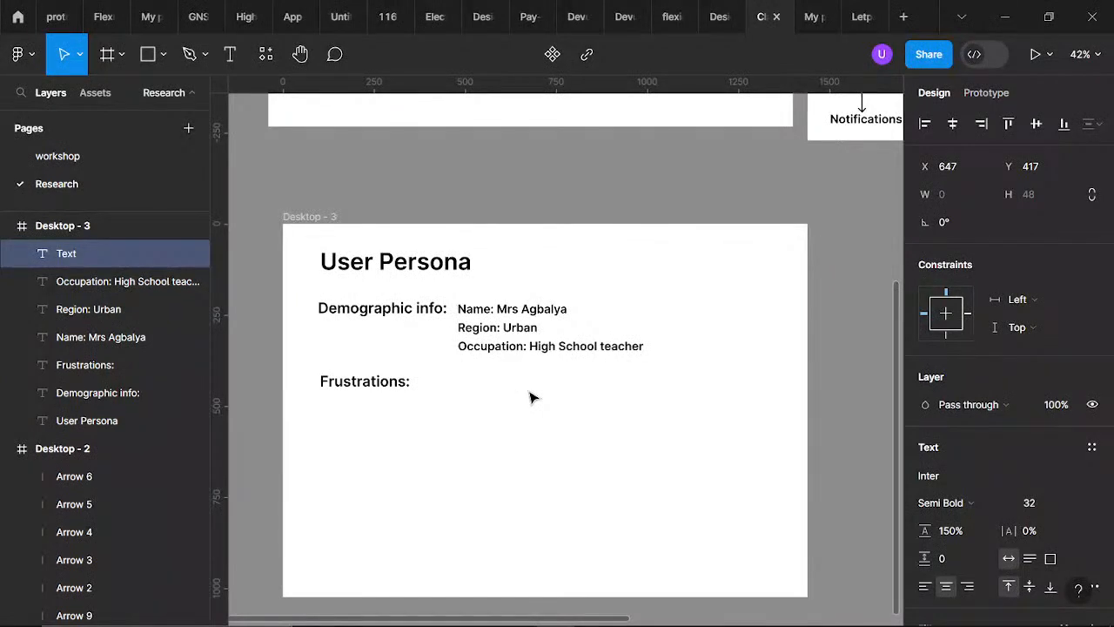
pyautogui.write('Letpay')
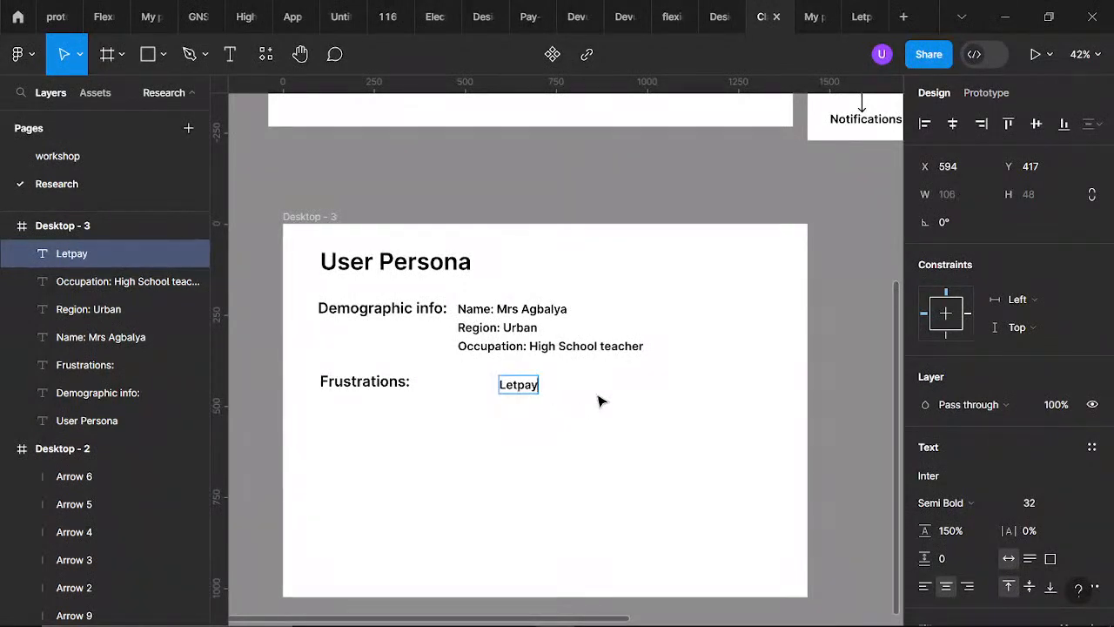
pyautogui.press('BackSpace')
pyautogui.press('BackSpace')
pyautogui.press('BackSpace')
pyautogui.press('BackSpace')
pyautogui.press('BackSpace')
pyautogui.press('BackSpace')
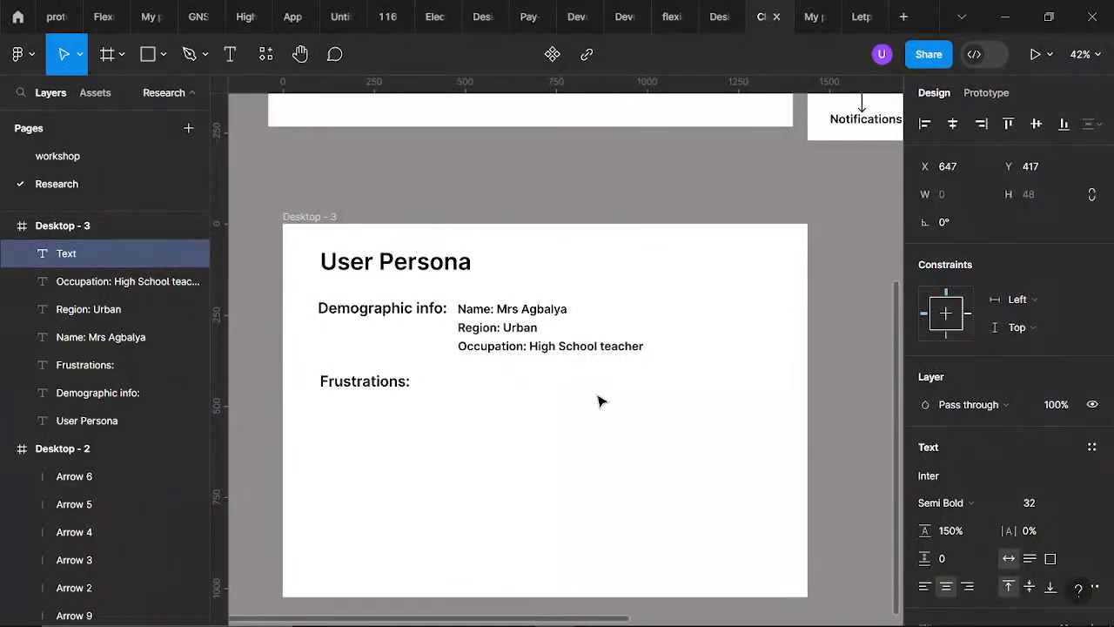
# - Copy the answer "Misjudging the freshness of food and overspending on groceries" from the Chrome PDF into the empty text layer in Figma
pyautogui.hotkey('alt', 'Tab')
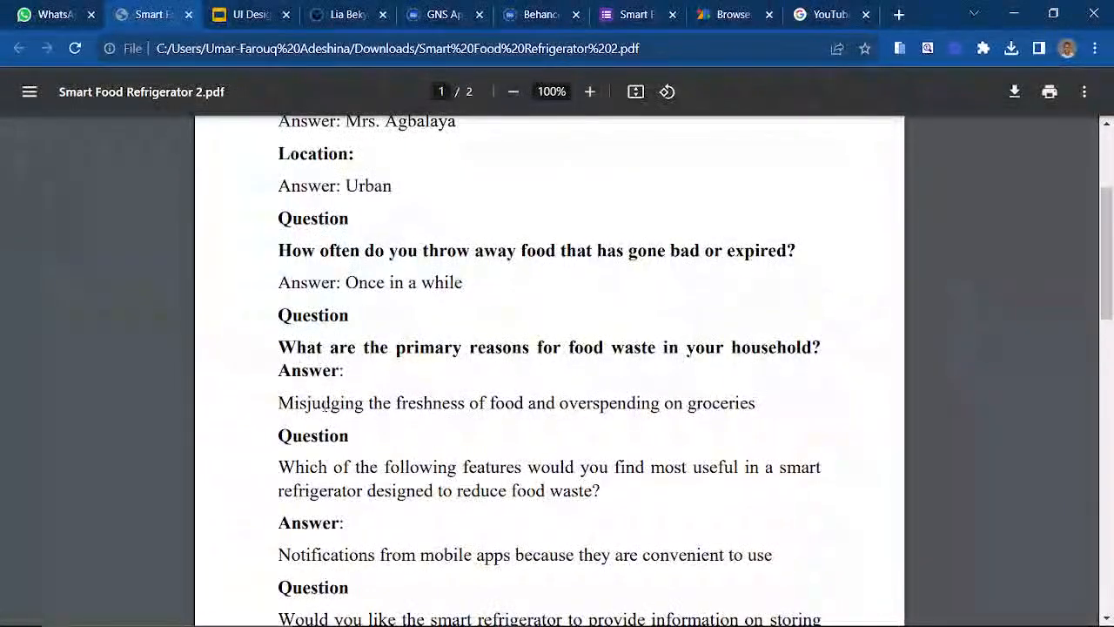
pyautogui.moveTo(288, 401); pyautogui.dragTo(796, 407)
pyautogui.hotkey('ctrl', 'c')
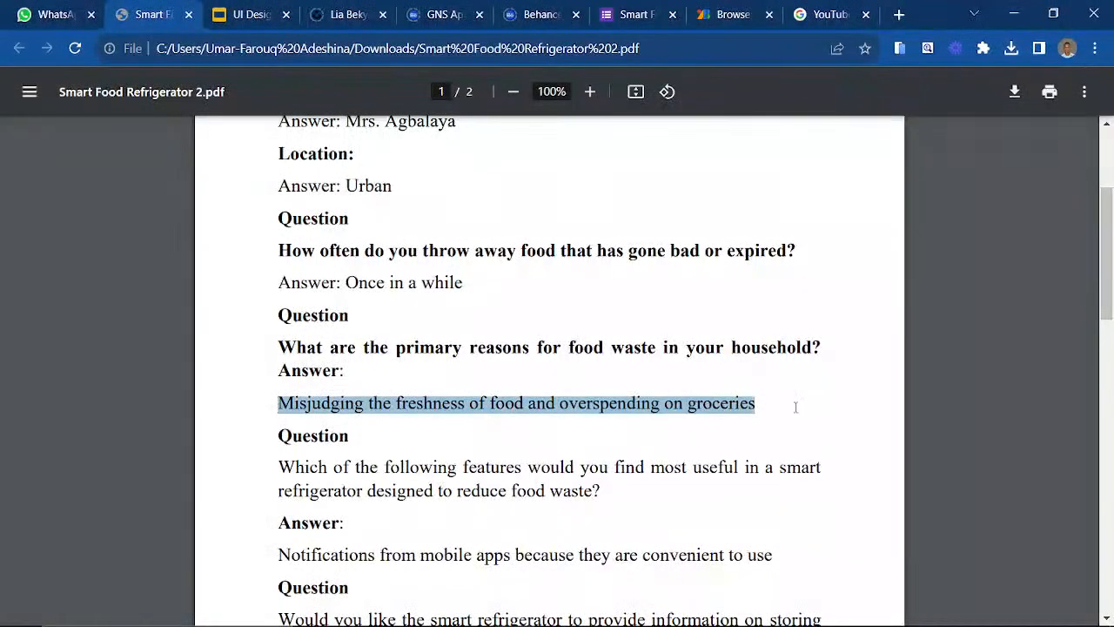
pyautogui.hotkey('alt', 'Tab')
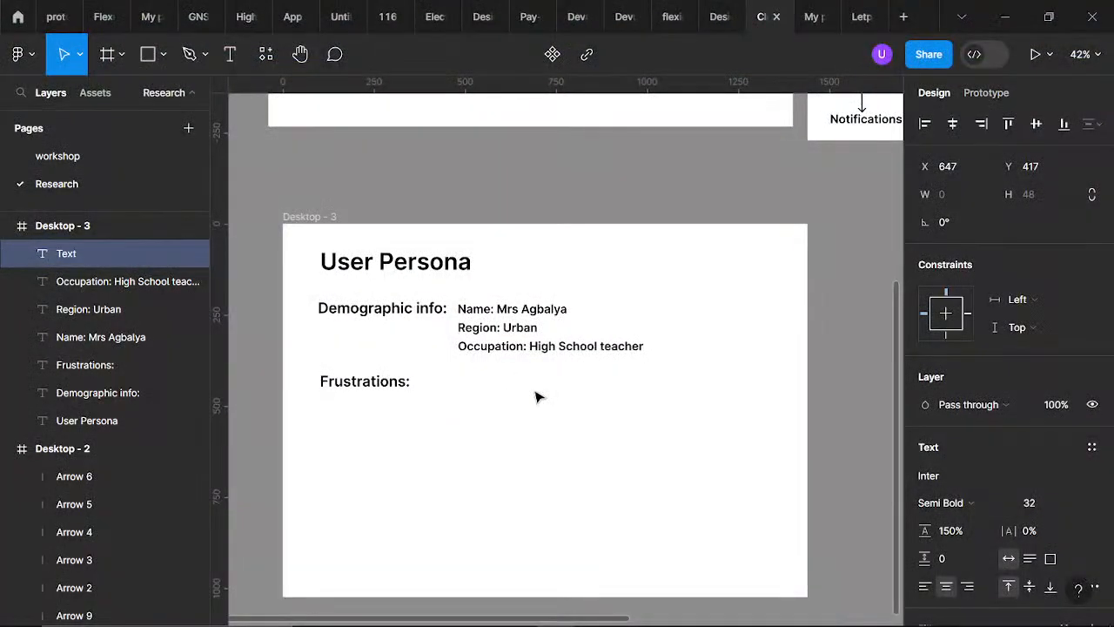
pyautogui.hotkey('ctrl', 'v')
pyautogui.press('Escape')
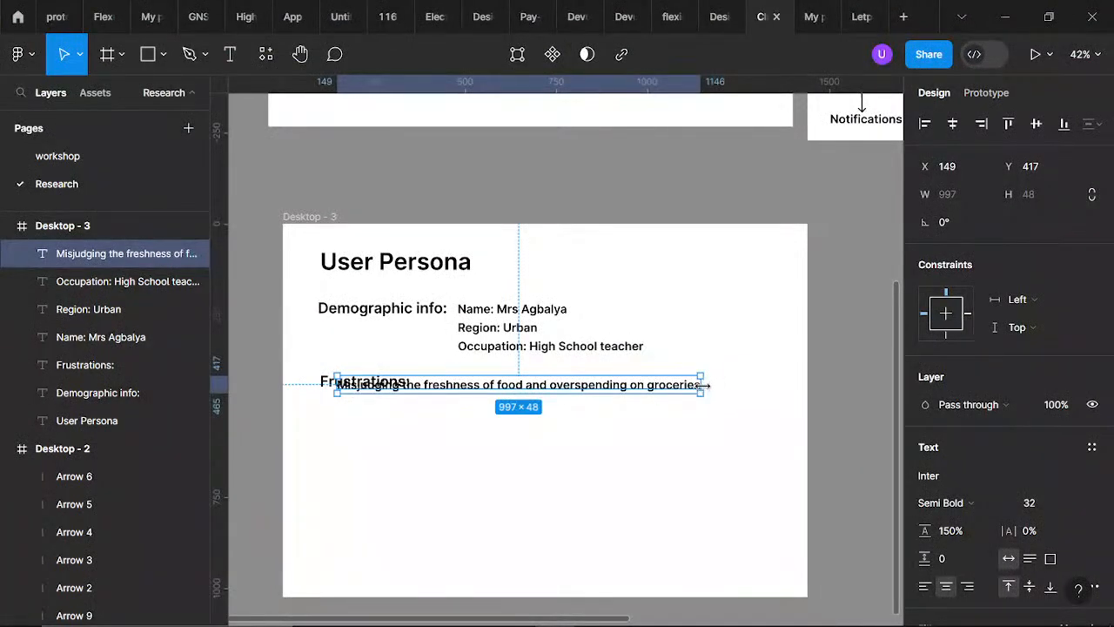
# - Narrow the pasted text box to a width of 746, left-align its text, and place it beside the Frustrations heading at X 366, Y 408
pyautogui.moveTo(703, 385); pyautogui.dragTo(609, 393)
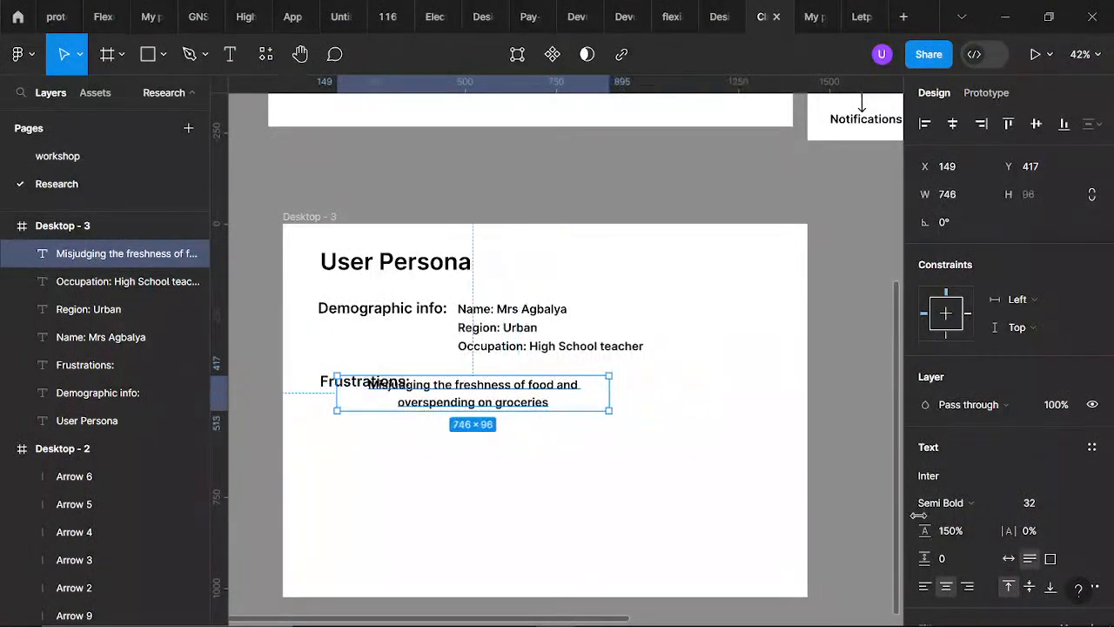
pyautogui.click(924, 586)
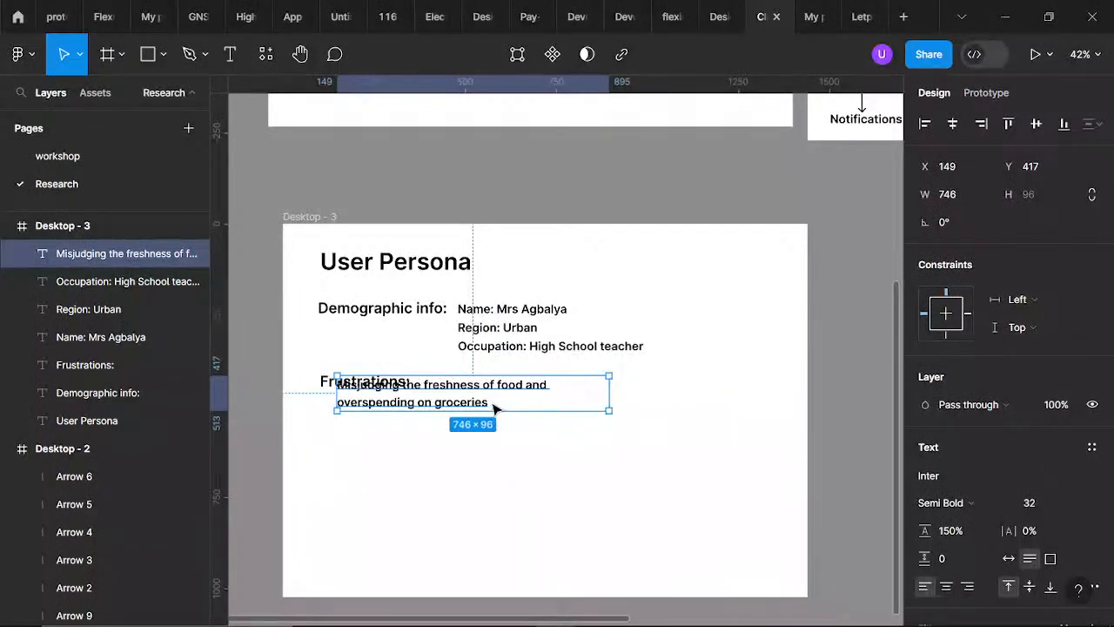
pyautogui.moveTo(494, 409); pyautogui.dragTo(573, 403)
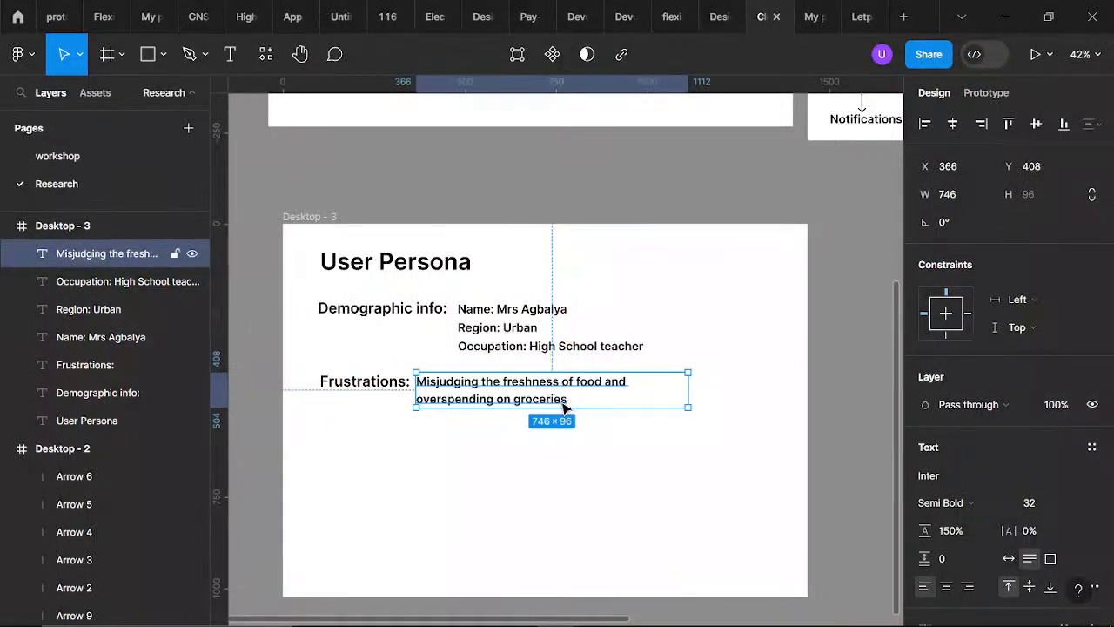
# - Add a comma after "groceries" at the end of the frustrations text
pyautogui.doubleClick(574, 402)
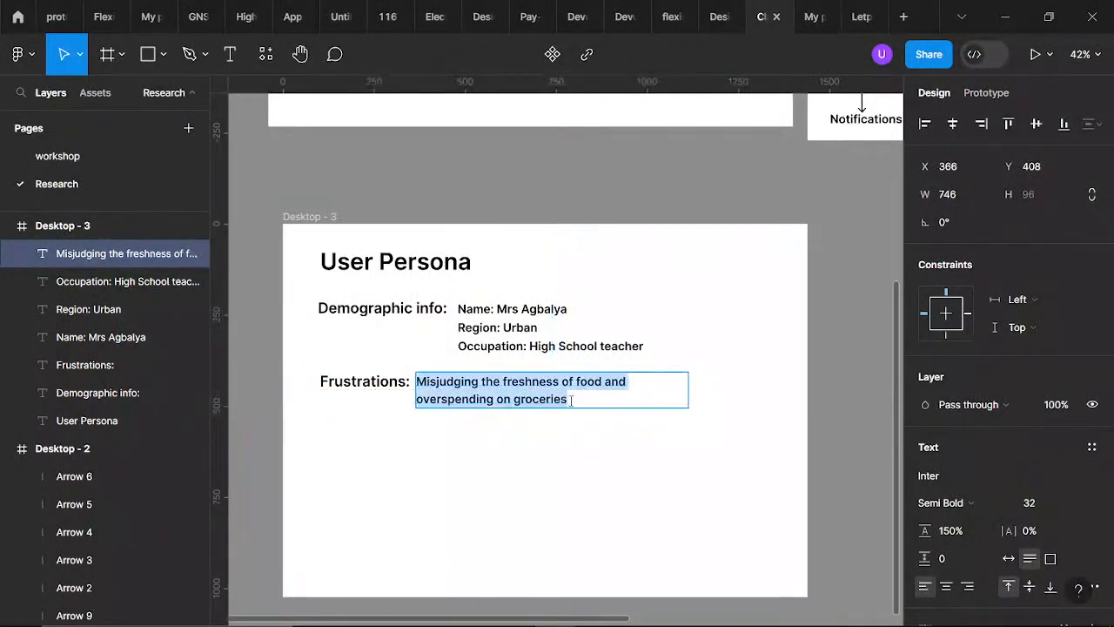
pyautogui.click(574, 401)
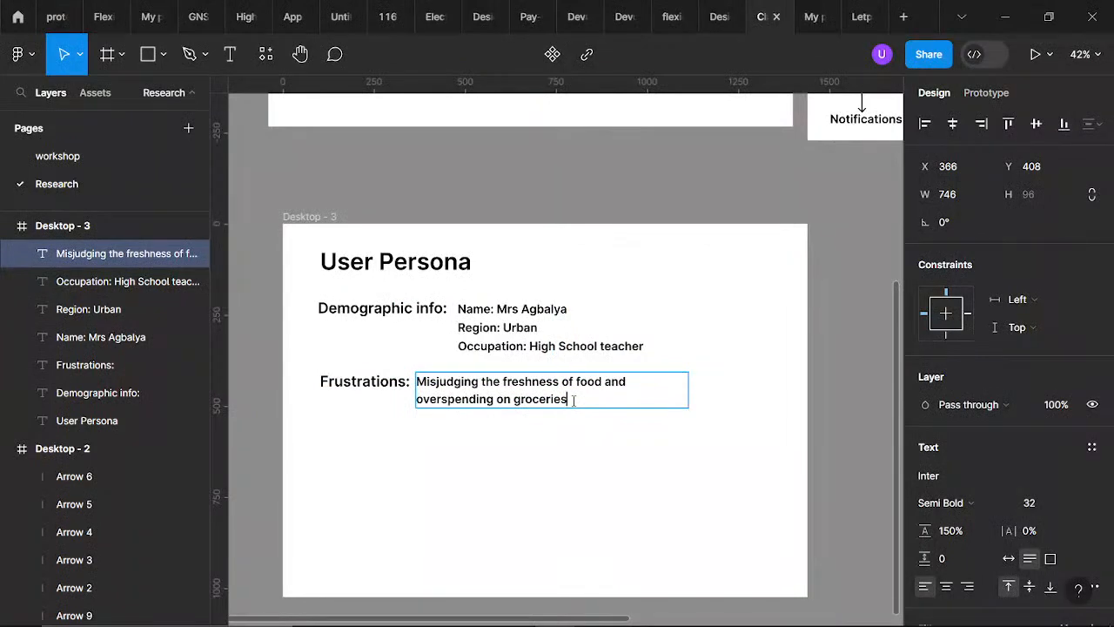
pyautogui.write(',')
# - Switch to Chrome and examine the Smart Food Refrigerator form responses on the primary reasons for household food waste
pyautogui.moveTo(583, 622)
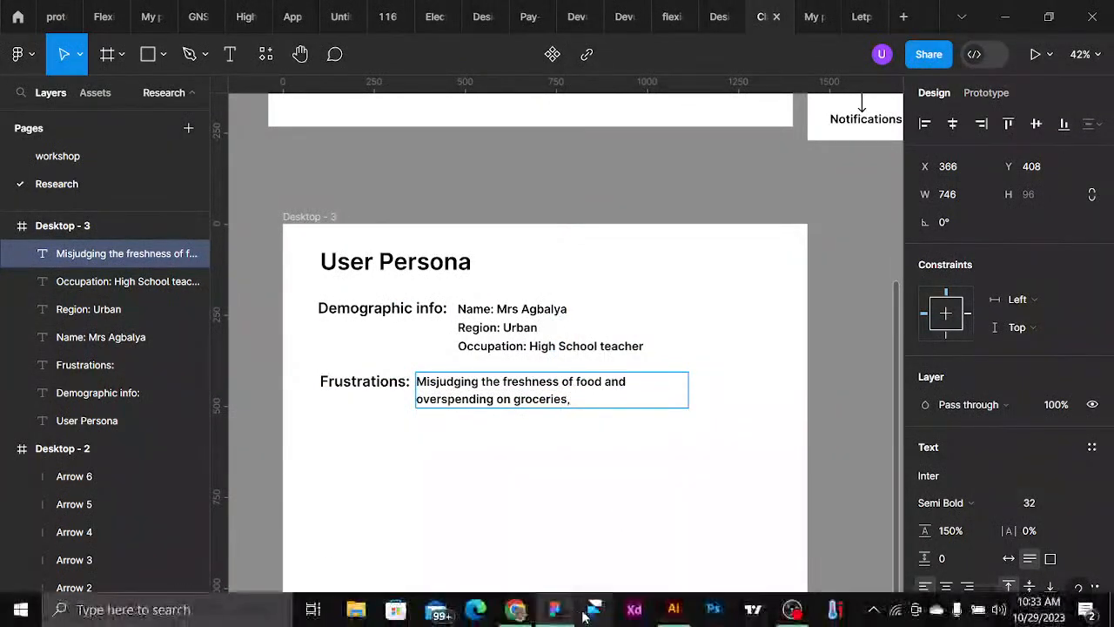
pyautogui.click(515, 610)
pyautogui.click(576, 207)
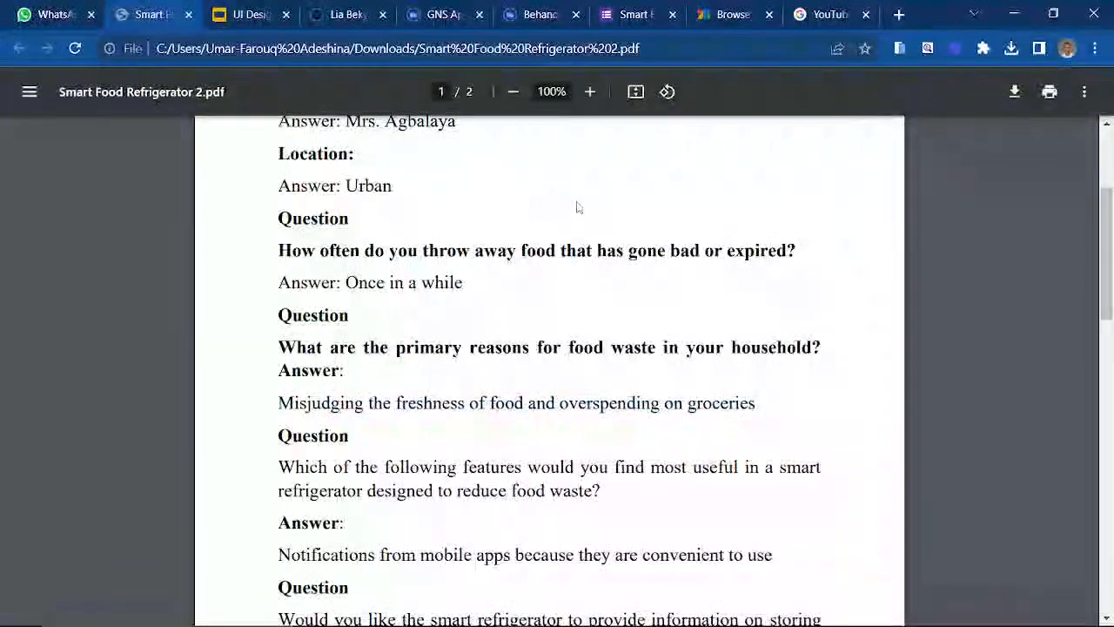
pyautogui.click(630, 16)
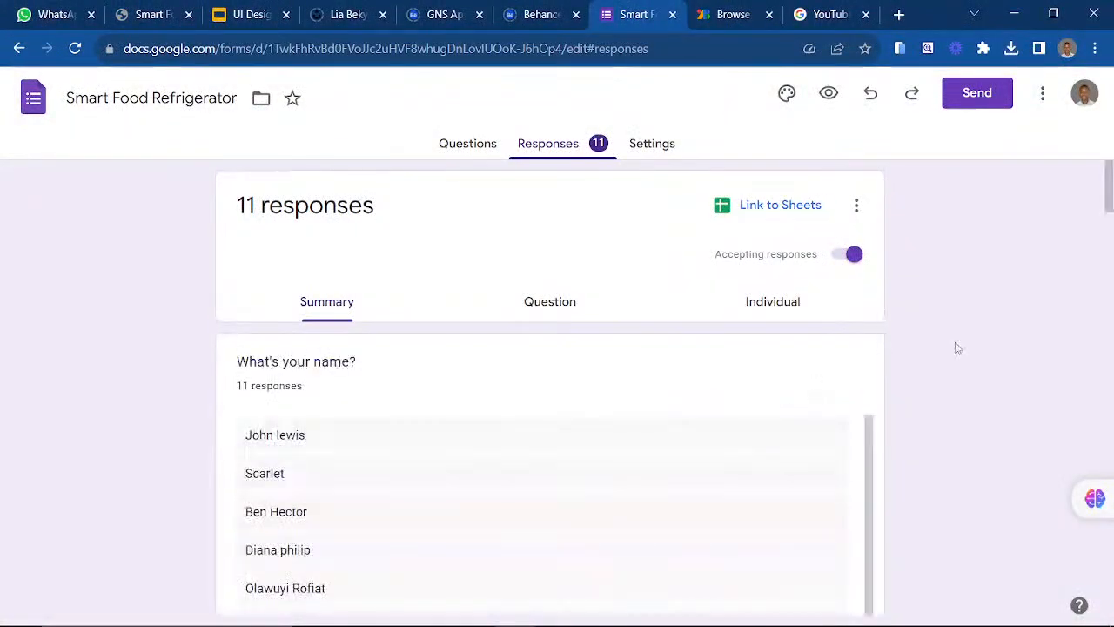
pyautogui.scroll(-3, 957, 369)
pyautogui.scroll(-5, 958, 369)
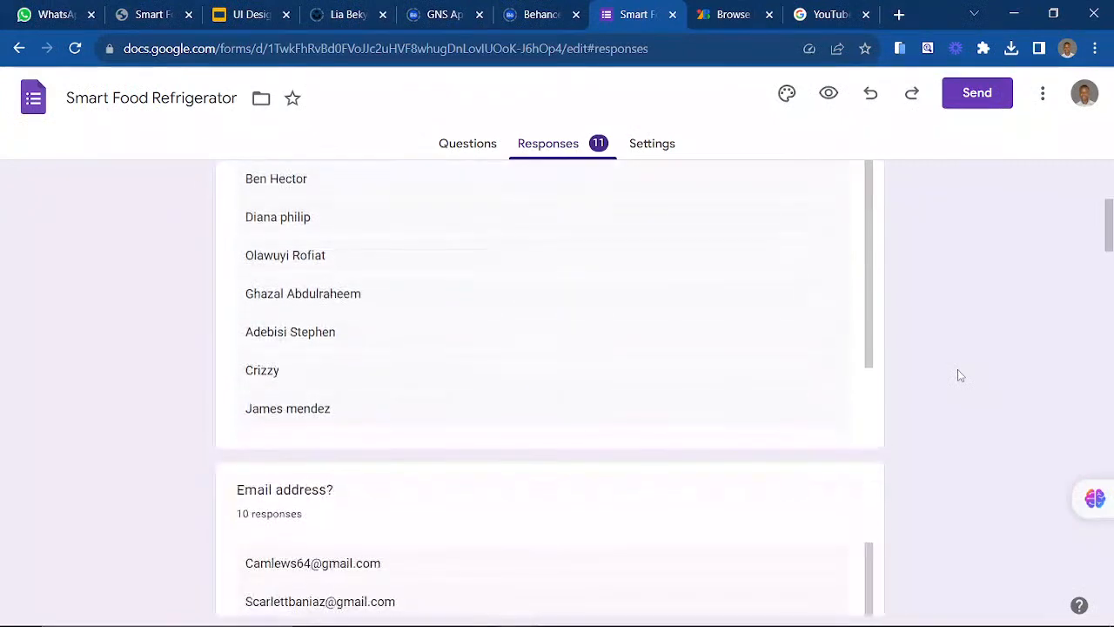
pyautogui.scroll(-1, 958, 369)
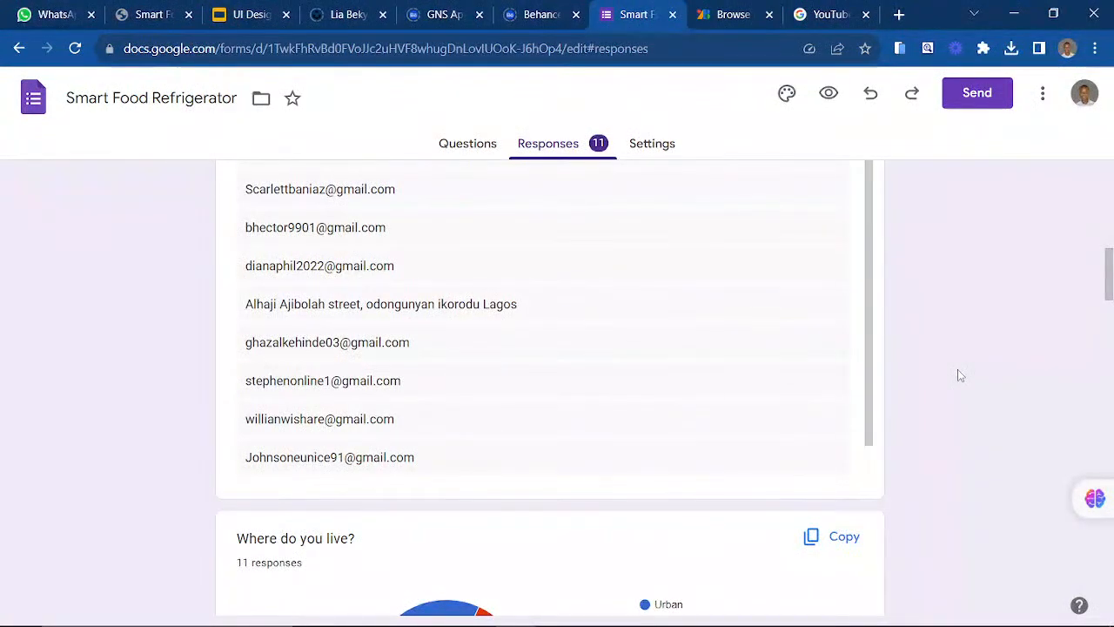
pyautogui.scroll(-2, 960, 375)
pyautogui.scroll(-2, 960, 375)
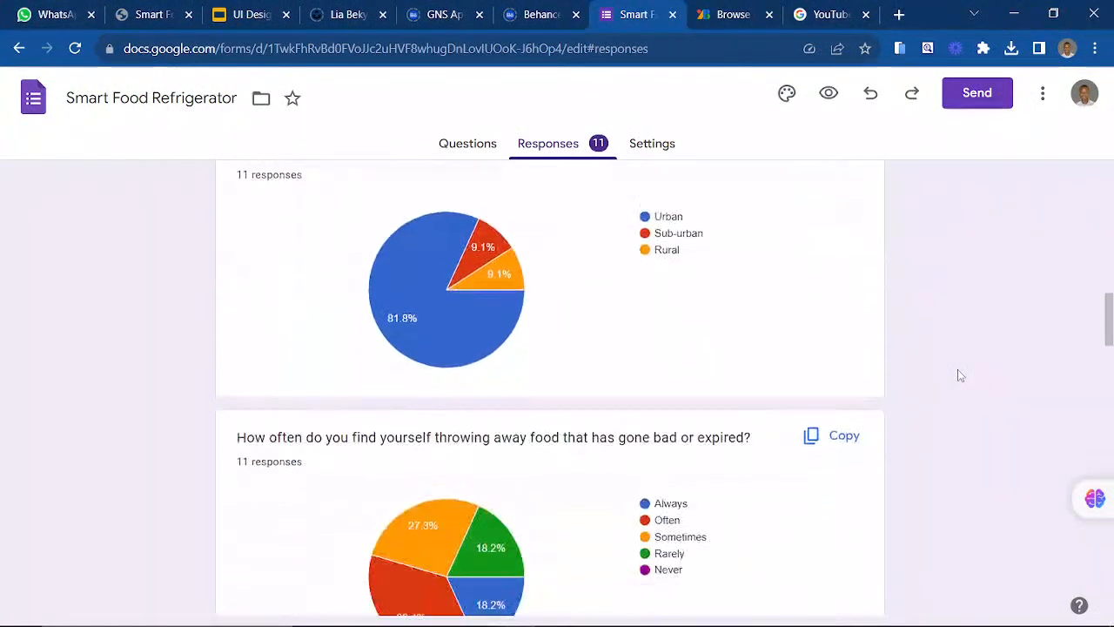
pyautogui.scroll(-2, 960, 376)
pyautogui.scroll(-3, 960, 375)
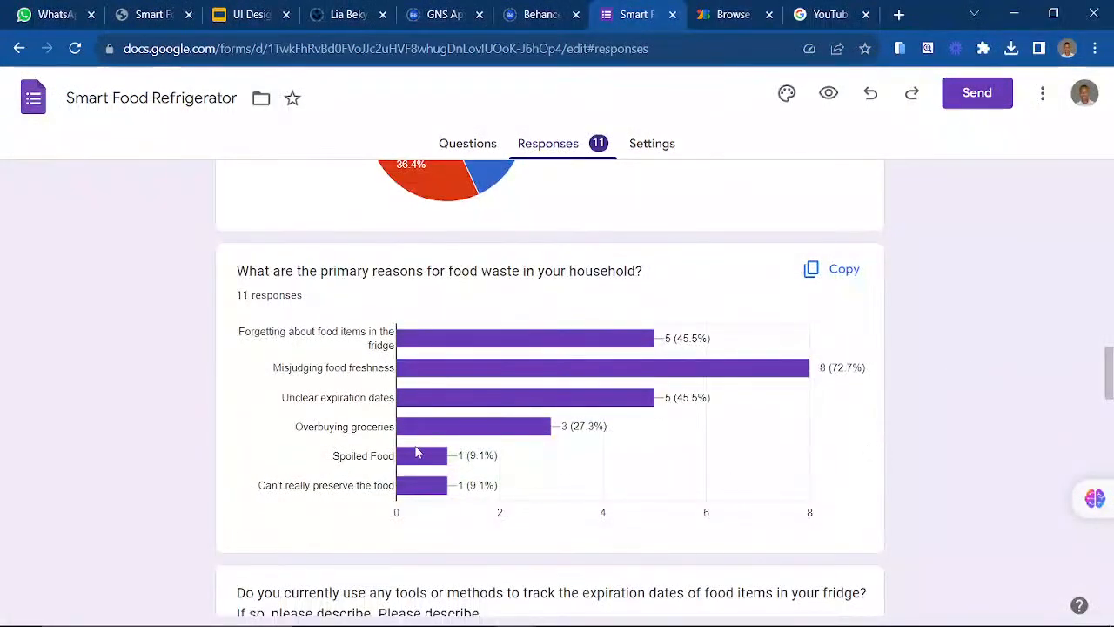
pyautogui.moveTo(406, 404)
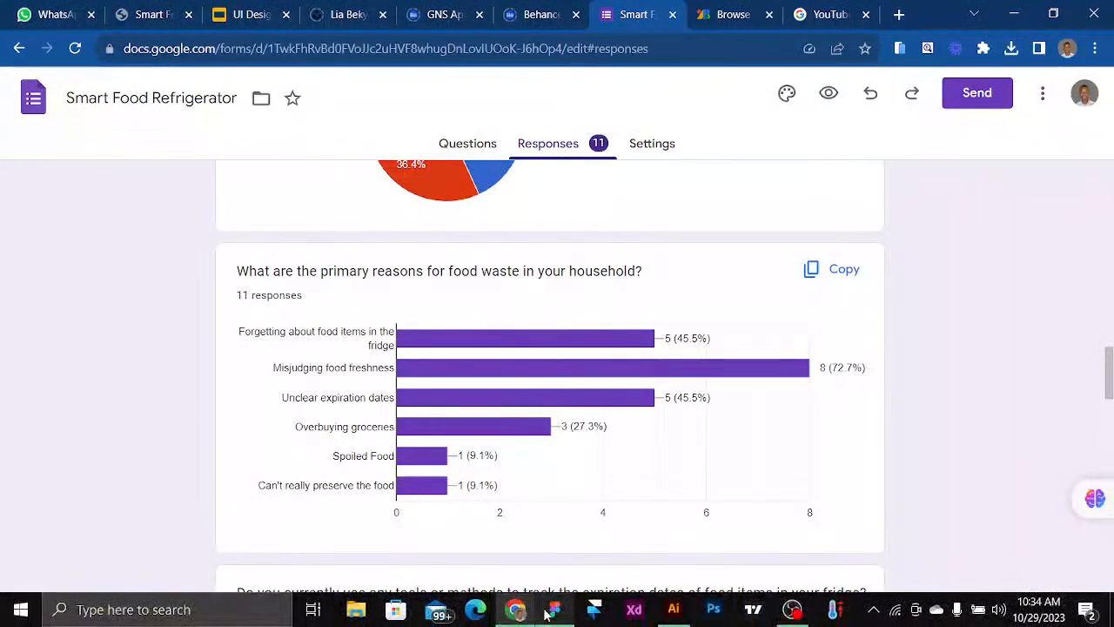
pyautogui.moveTo(550, 613)
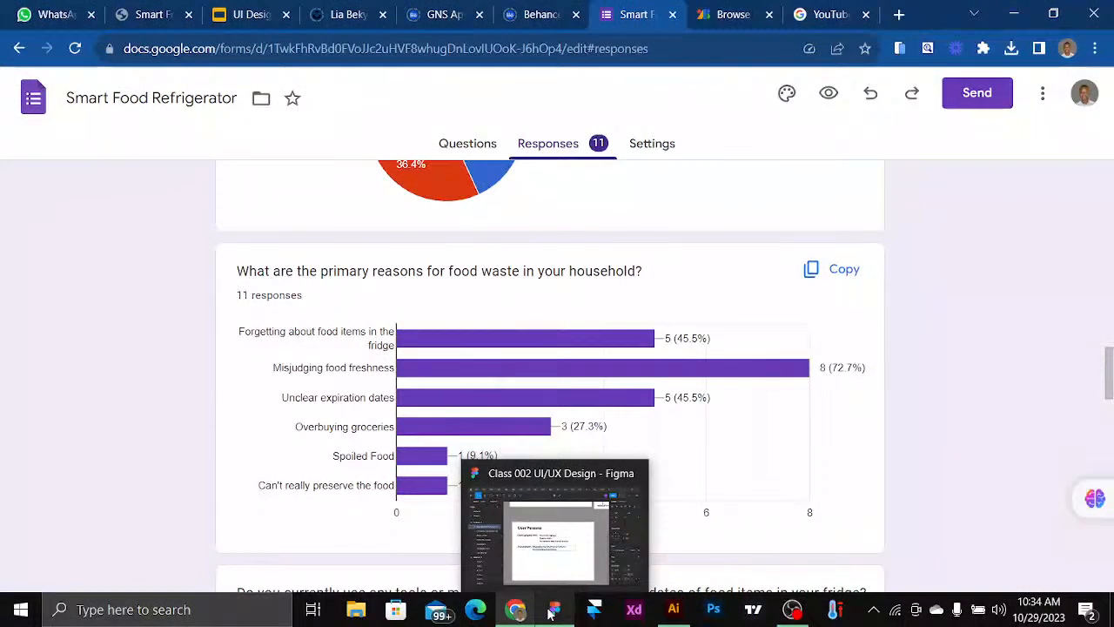
# - Switch back to Figma and append "unclear expiration dates, spoiled foods." to the end of the frustrations text
pyautogui.click(550, 612)
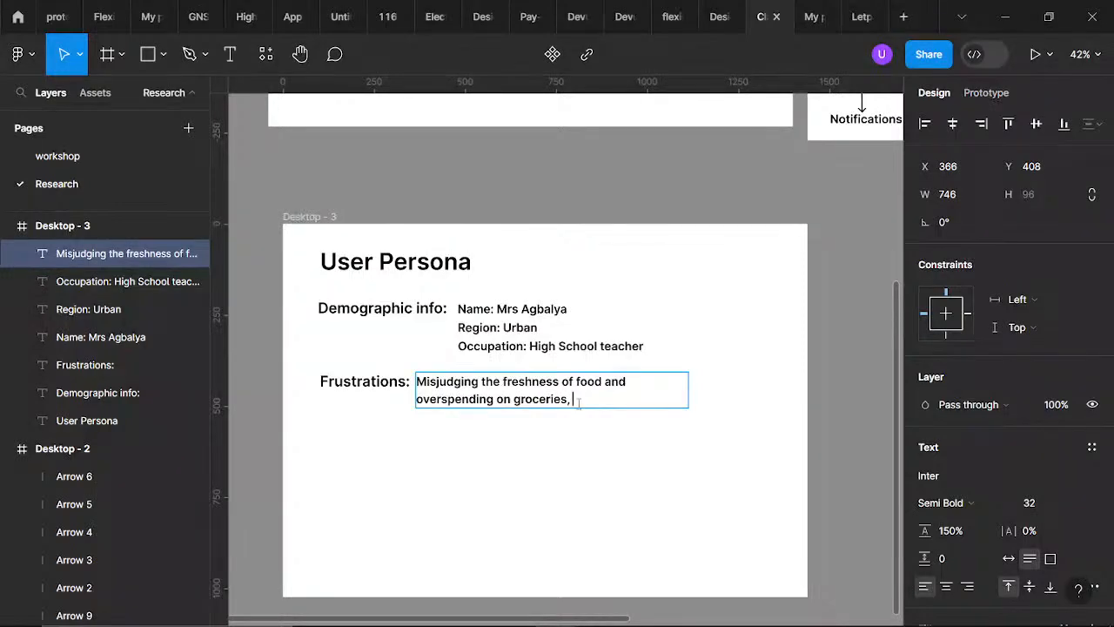
pyautogui.hotkey('alt', 'Tab')
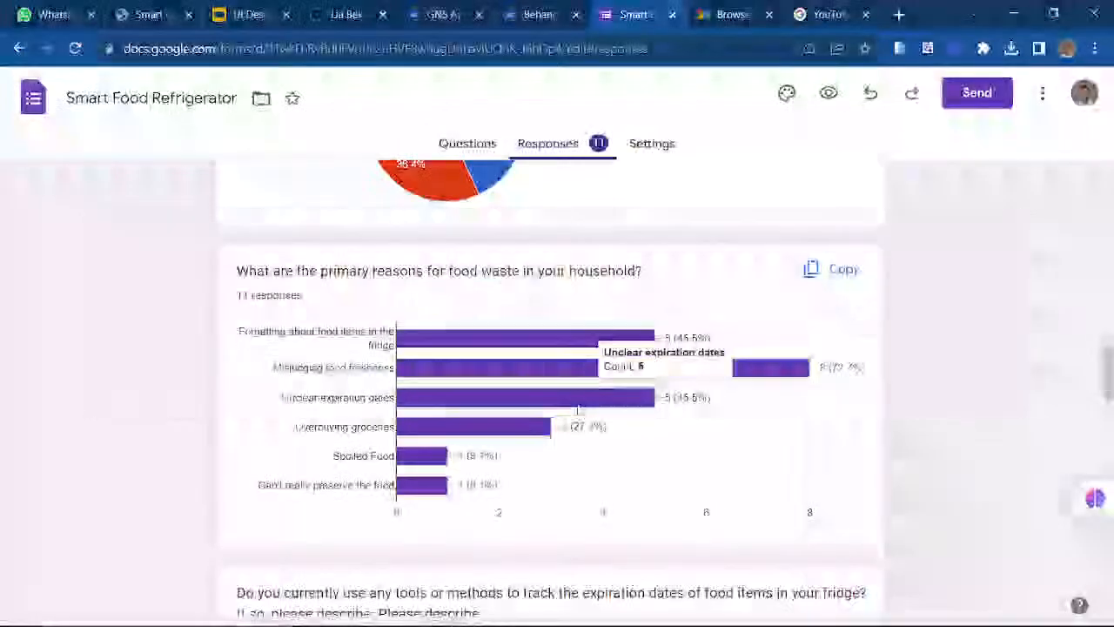
pyautogui.hotkey('alt', 'Tab')
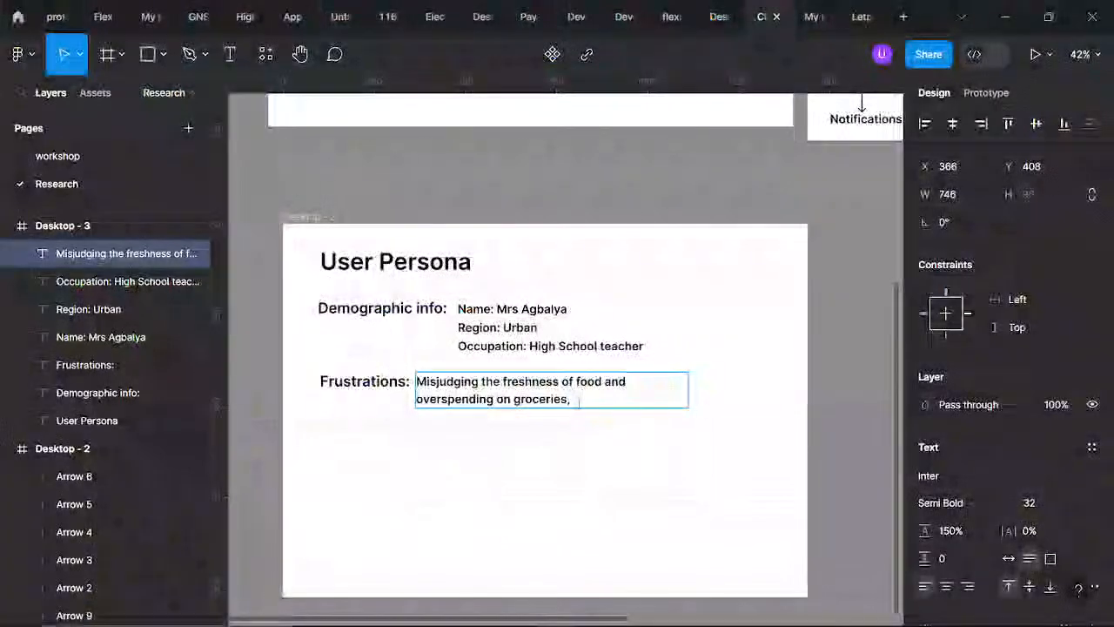
pyautogui.write('uncl')
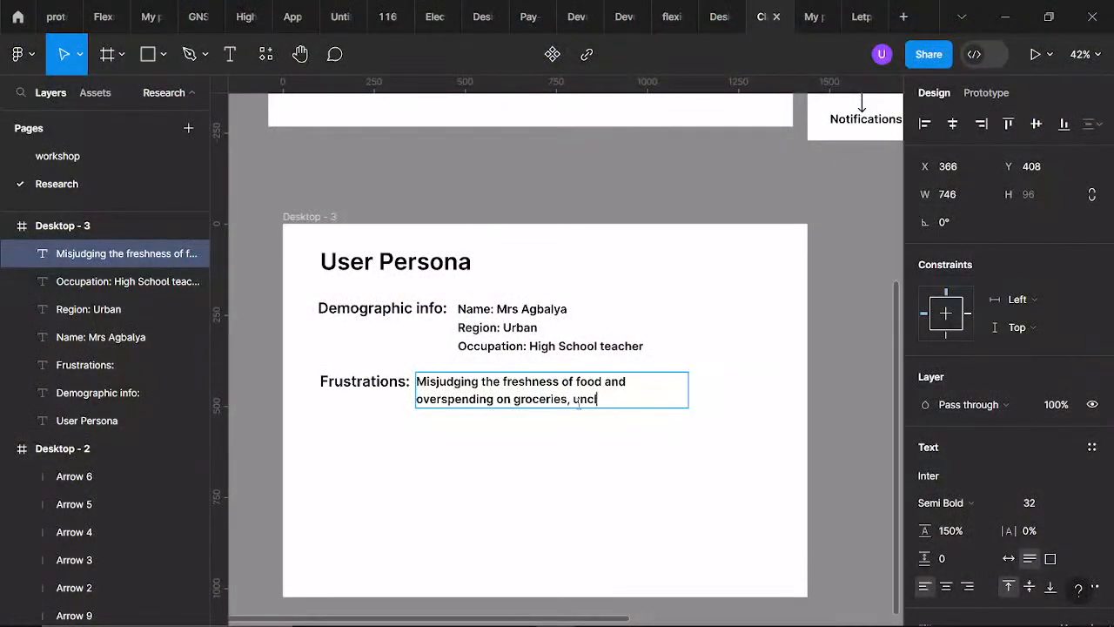
pyautogui.write('ear expiration dates,')
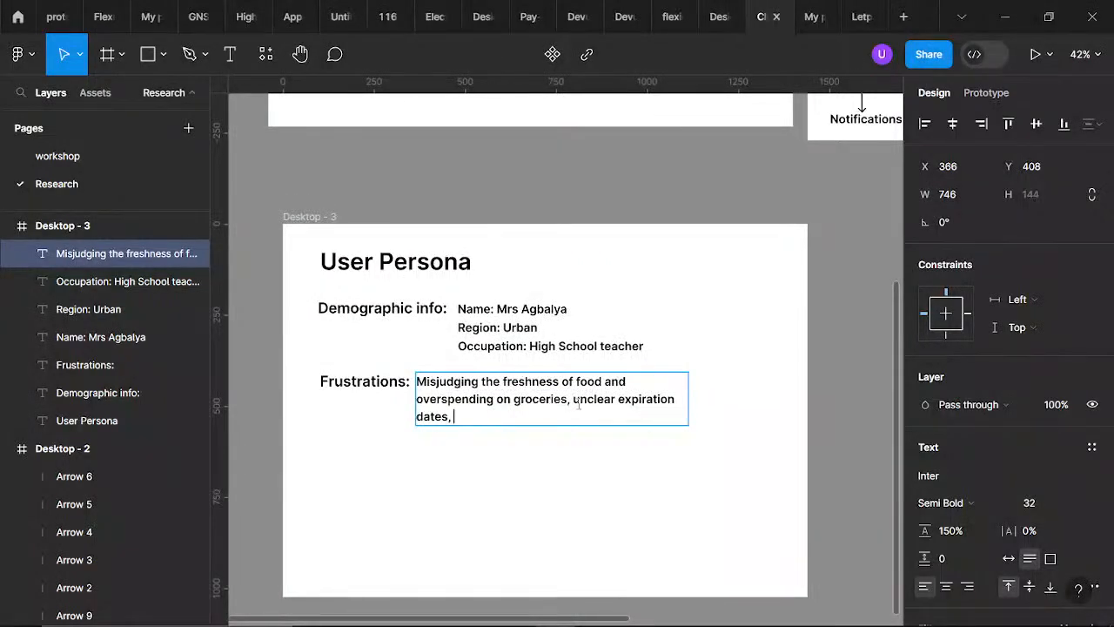
pyautogui.write(' spo')
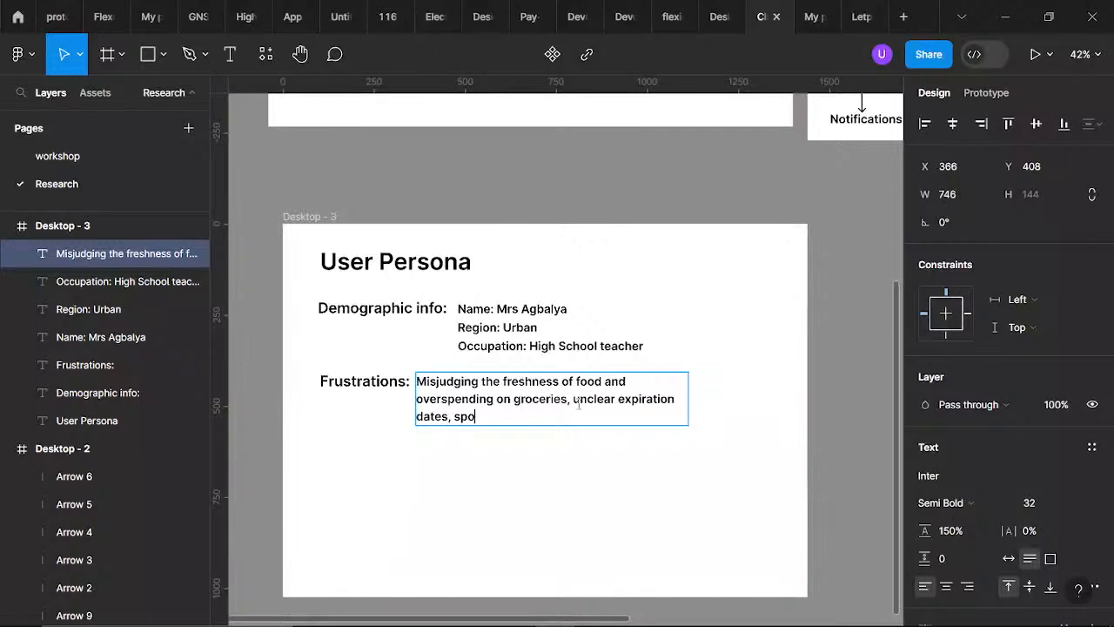
pyautogui.write('iled foods')
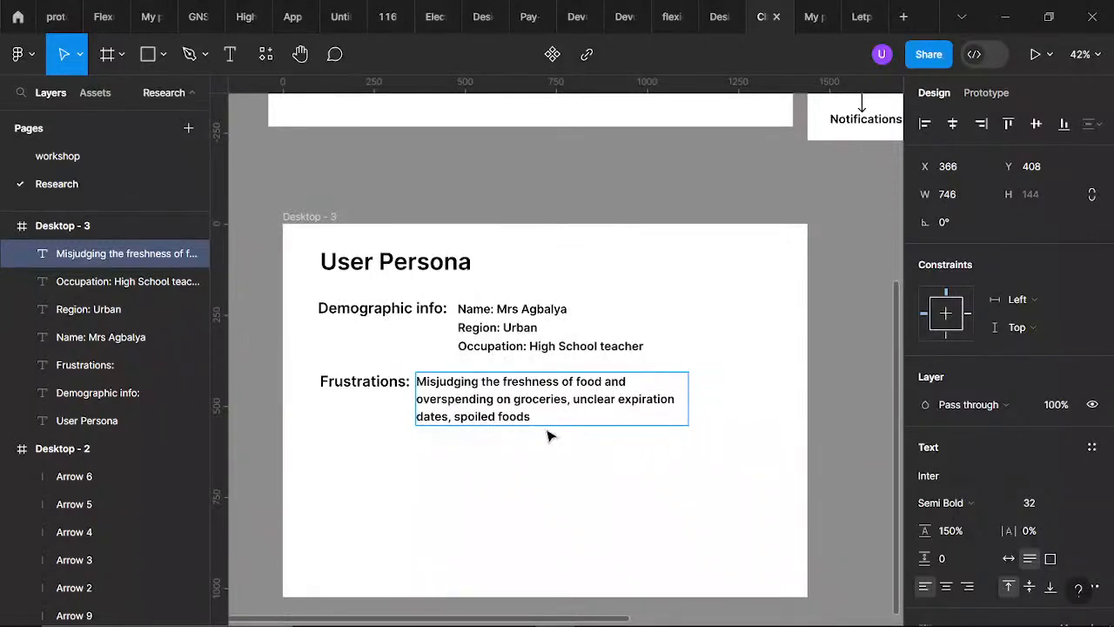
pyautogui.write('.')
pyautogui.press('Escape')
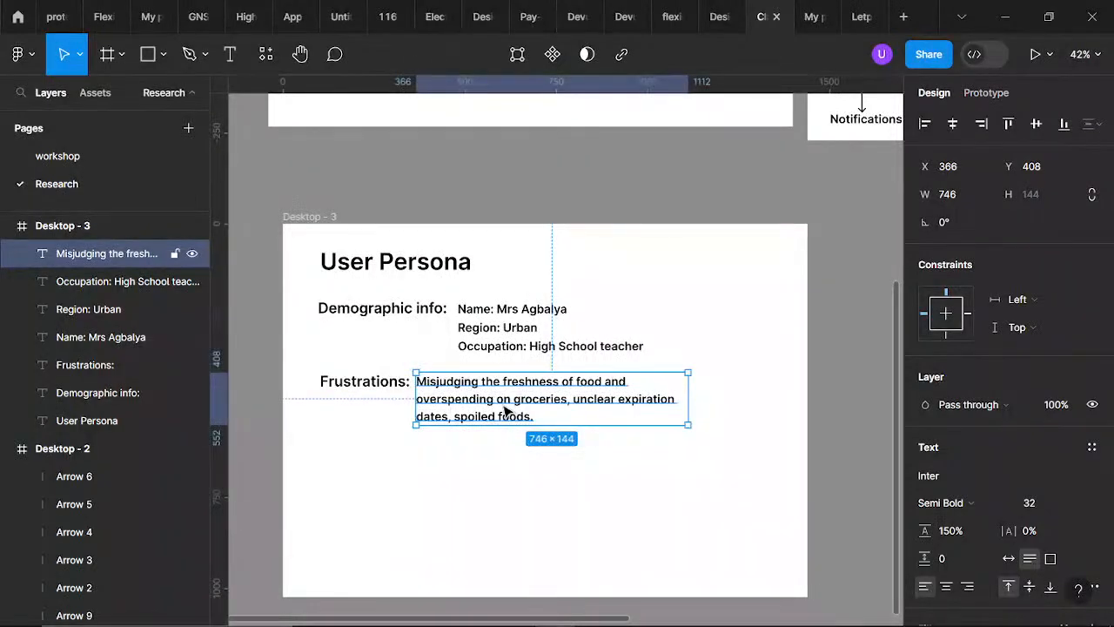
# - Duplicate the frustrations text and its heading below the originals, with the text at X 362, Y 585 and the heading at X 96, Y 576
pyautogui.keyDown('alt'); pyautogui.moveTo(504, 407); pyautogui.dragTo(502, 475); pyautogui.keyUp('alt')
pyautogui.click(363, 382)
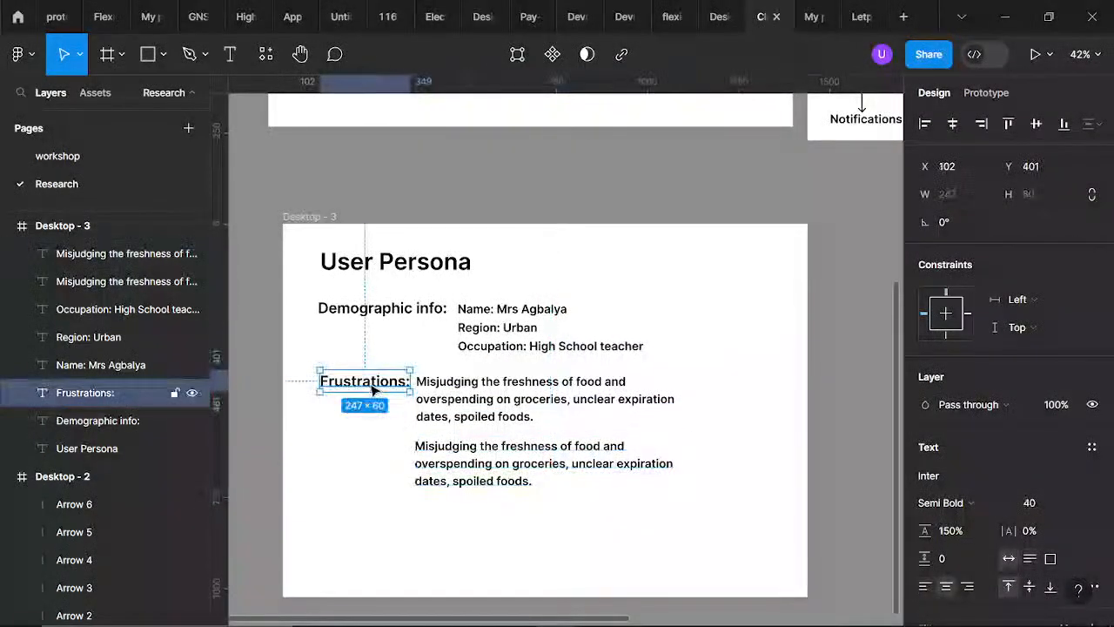
pyautogui.hotkey('ctrl', 'd')
pyautogui.moveTo(365, 435)
pyautogui.mouseDown()
pyautogui.moveTo(373, 452)
pyautogui.moveTo(356, 453)
pyautogui.mouseUp()
# - Change the duplicated heading to "Goals:" and move the duplicated text beside it at X 308, Y 585
pyautogui.doubleClick(355, 448)
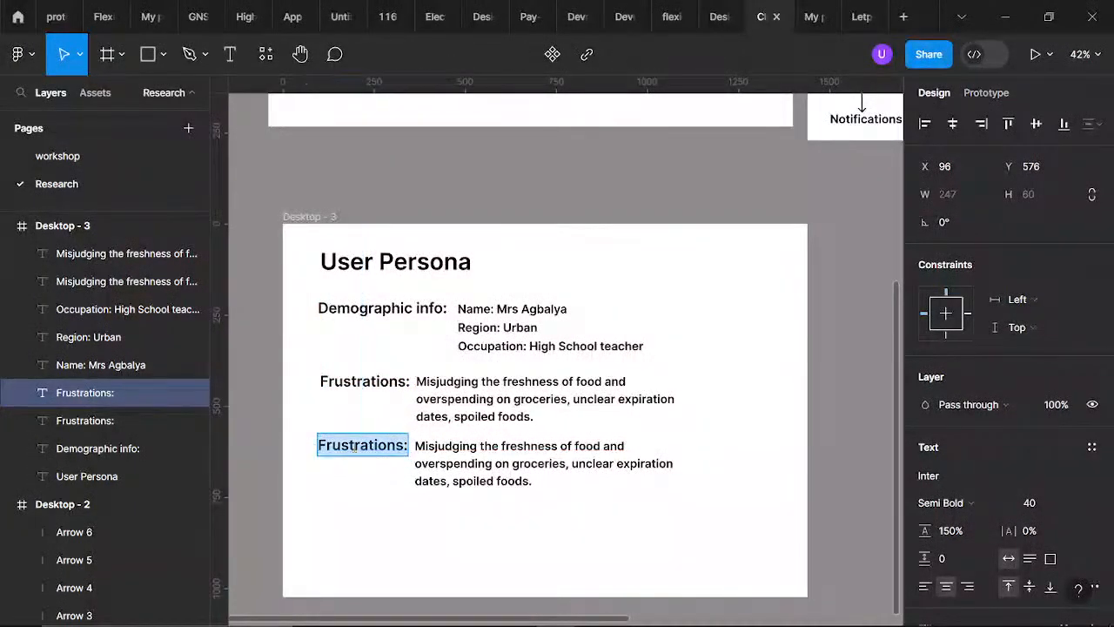
pyautogui.write('Goal')
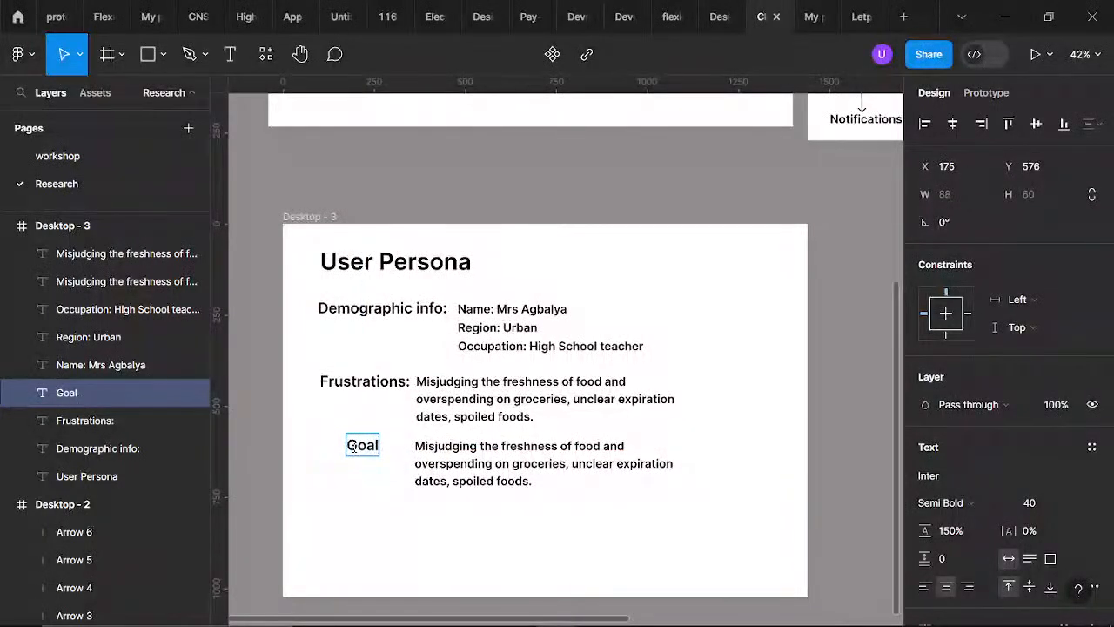
pyautogui.write('s')
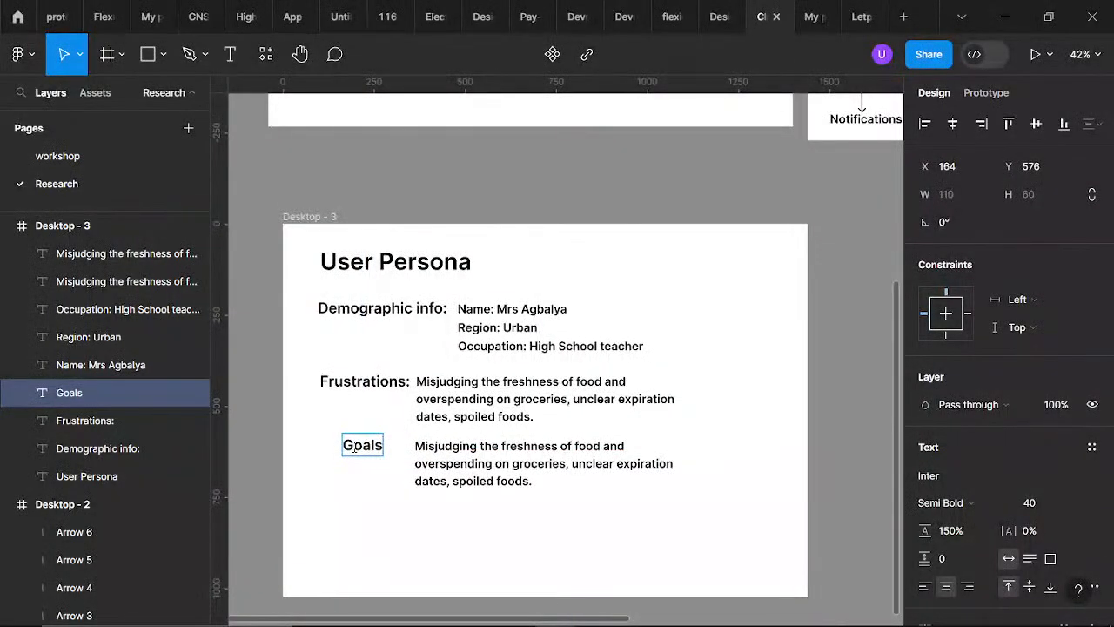
pyautogui.write(':')
pyautogui.press('Escape')
pyautogui.click(509, 472)
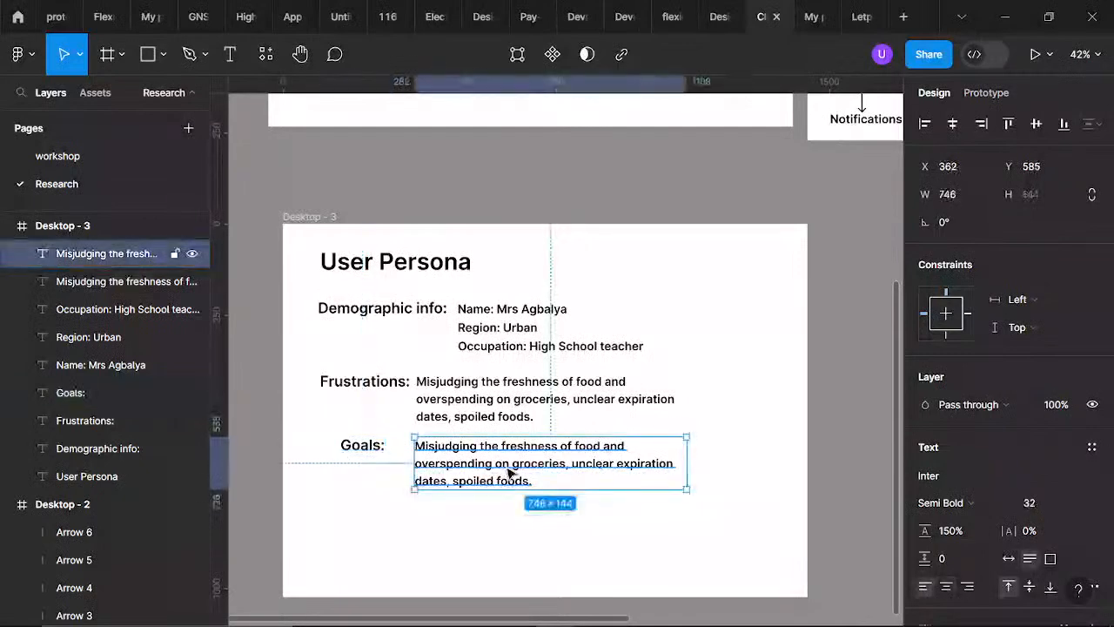
pyautogui.moveTo(509, 472); pyautogui.dragTo(489, 474)
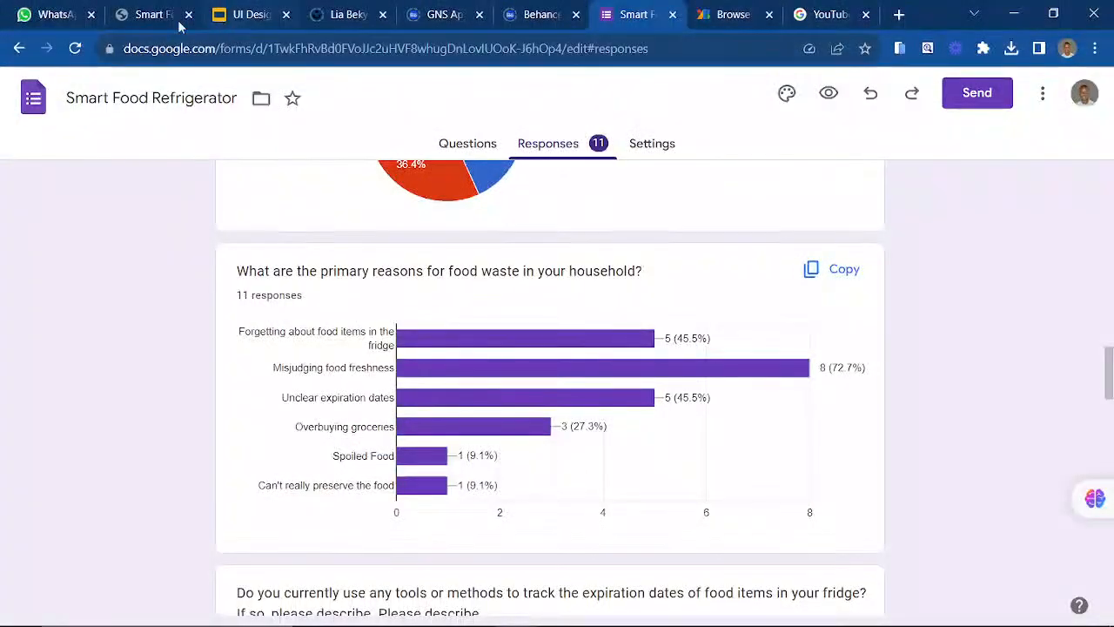
# - Switch to the Smart Food Refrigerator 2 PDF in Chrome and read the interview answers about useful features, storage information and expiration tracking
pyautogui.click(150, 15)
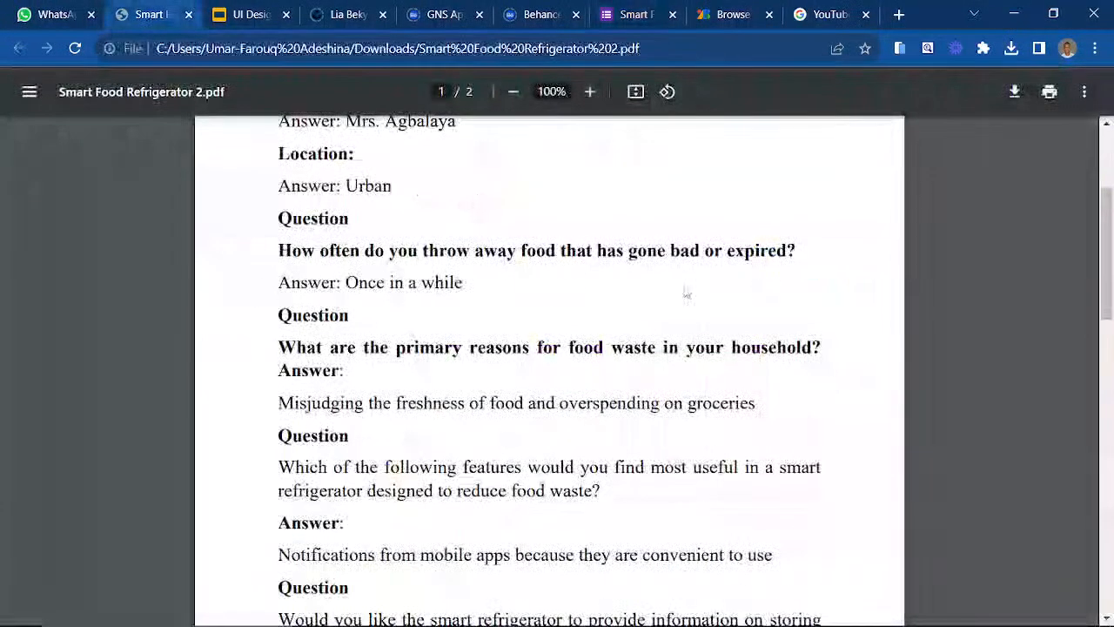
pyautogui.click(35, 14)
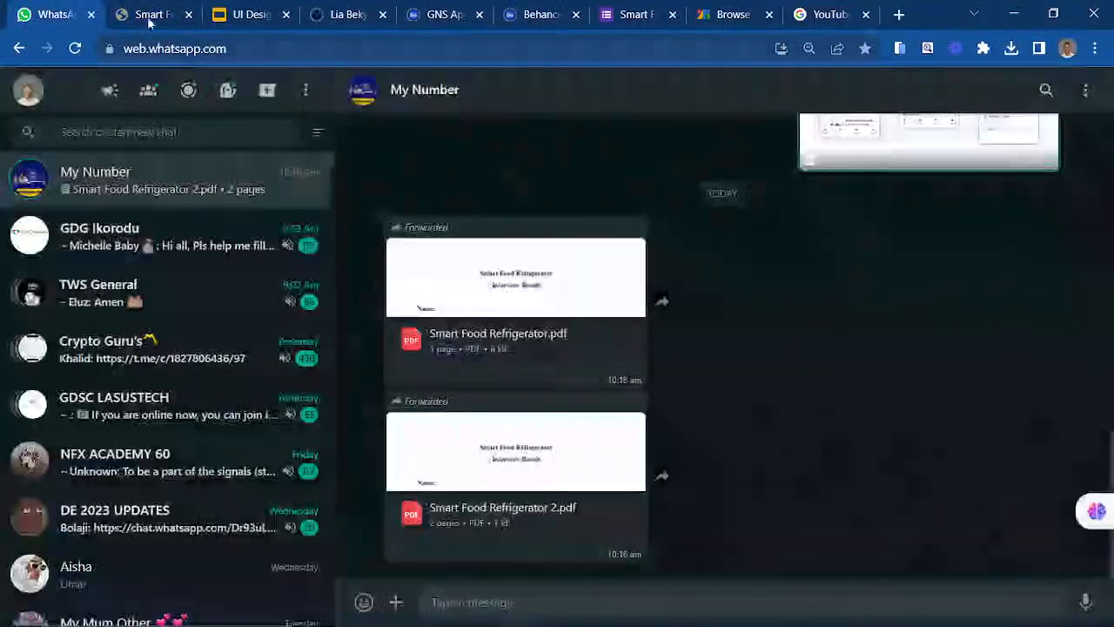
pyautogui.click(149, 15)
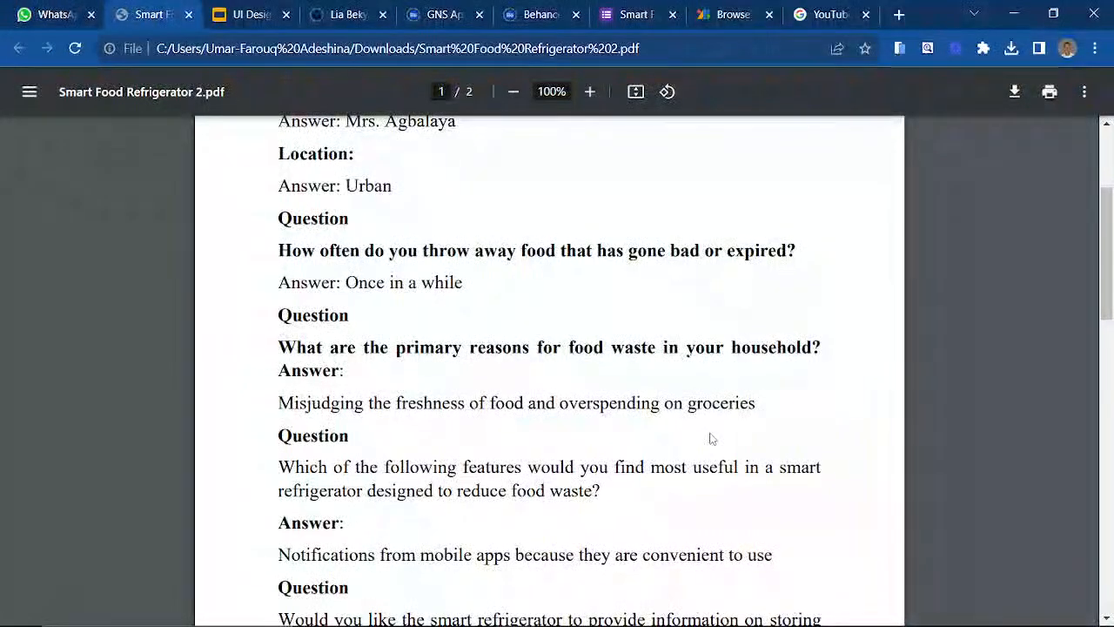
pyautogui.scroll(-2, 711, 438)
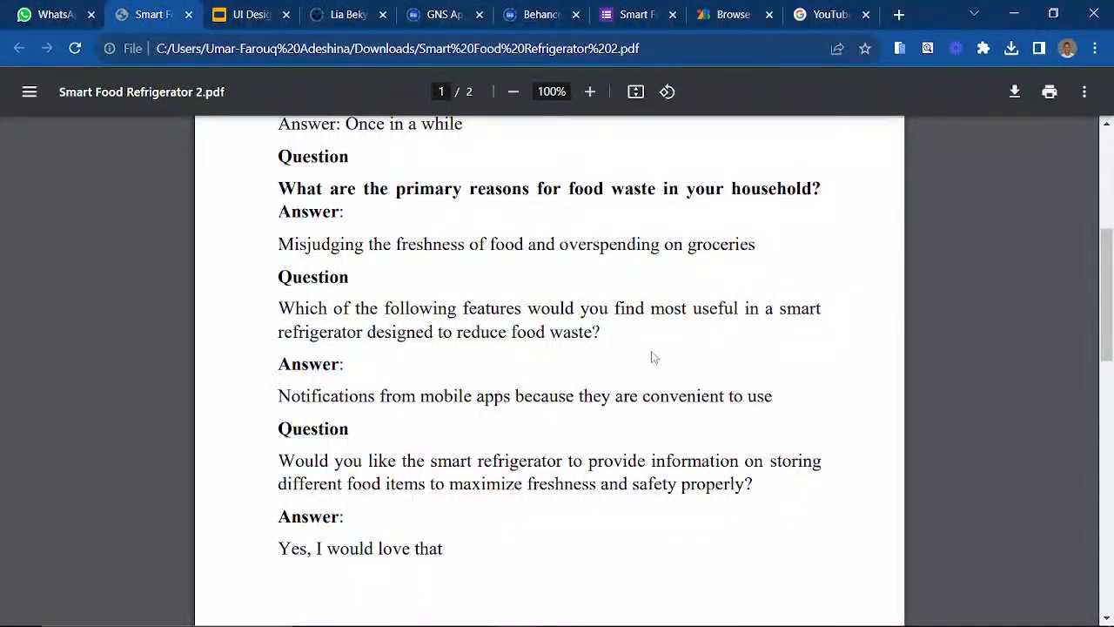
pyautogui.scroll(-2, 684, 337)
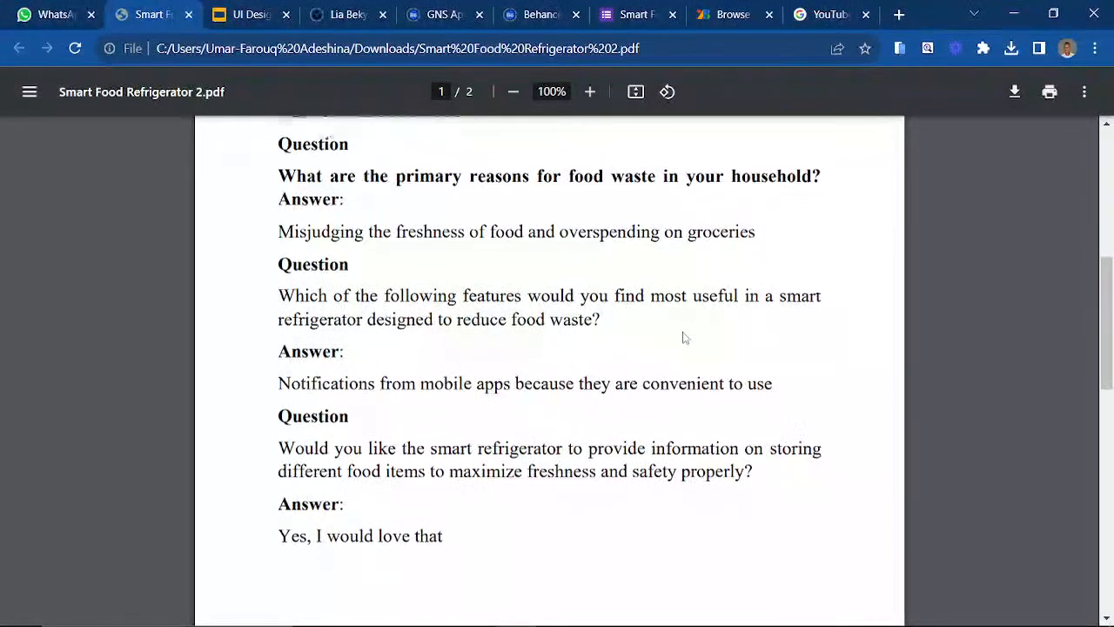
pyautogui.scroll(-2, 684, 337)
pyautogui.scroll(-1, 684, 338)
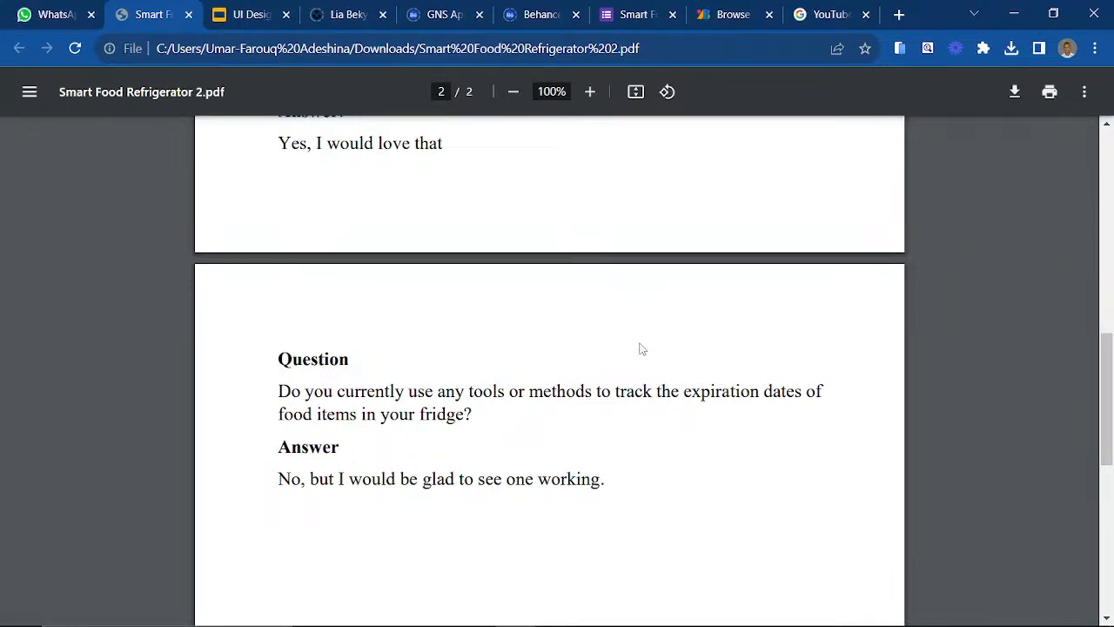
pyautogui.scroll(2, 641, 348)
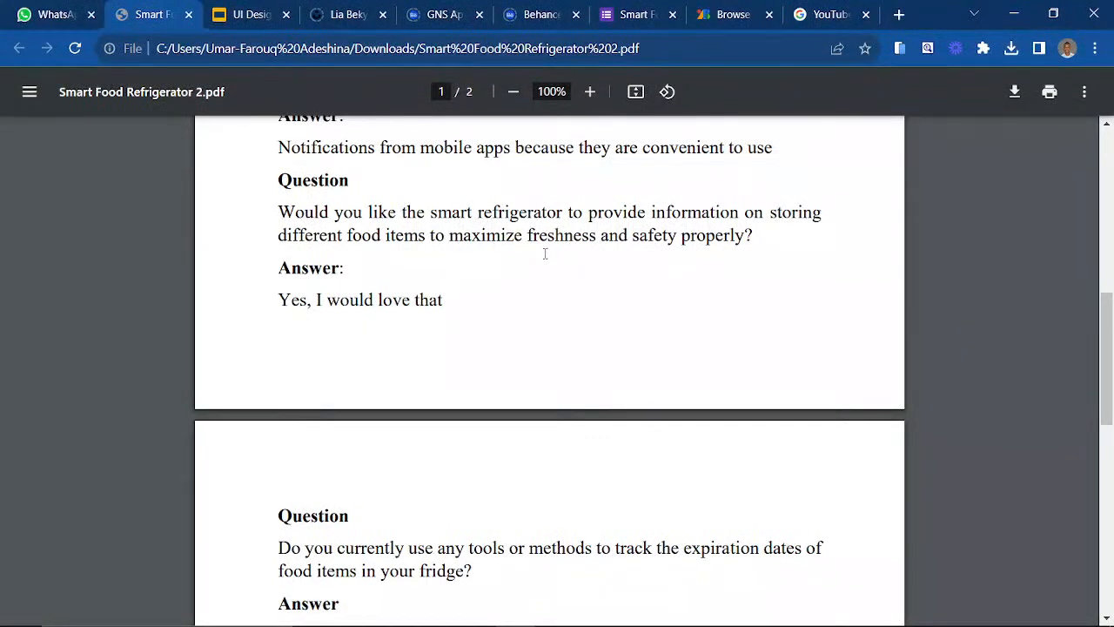
pyautogui.scroll(1, 544, 254)
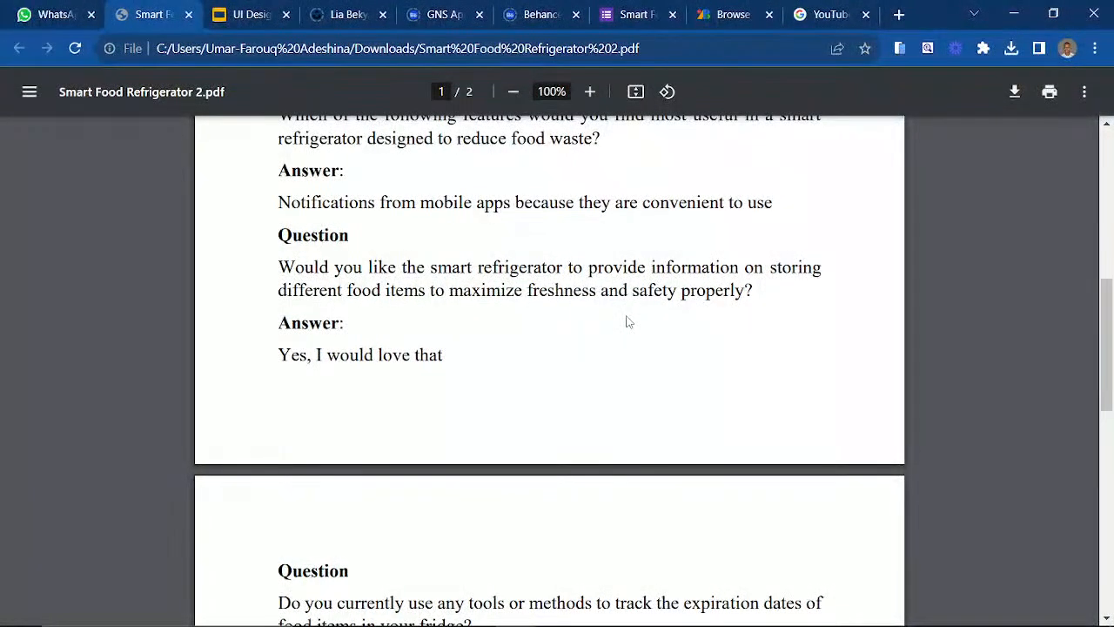
pyautogui.scroll(1, 712, 309)
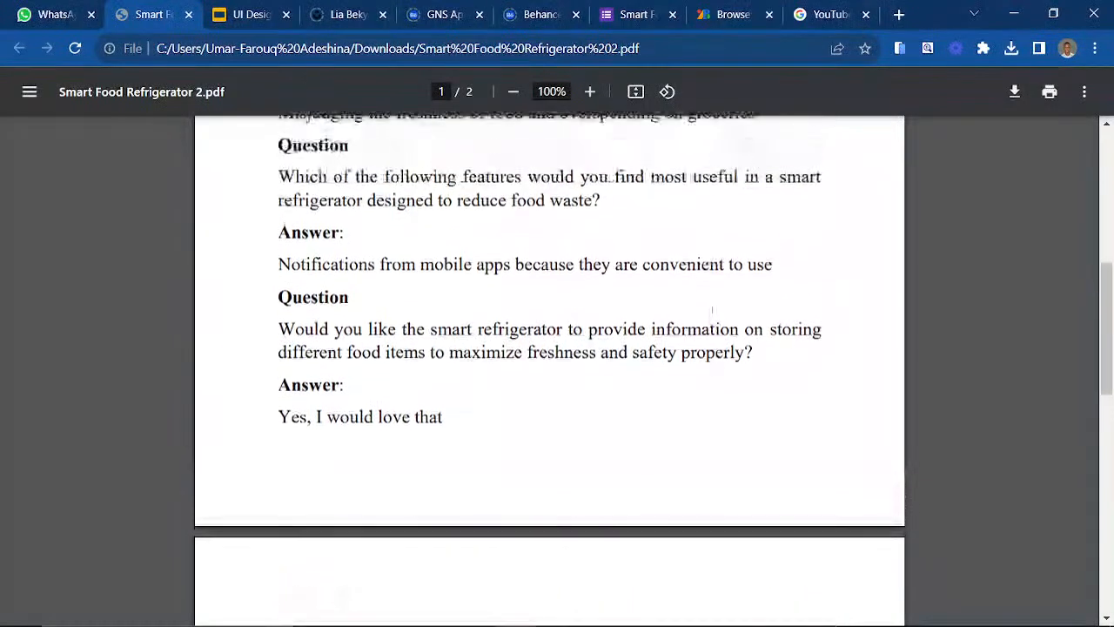
pyautogui.scroll(1, 661, 241)
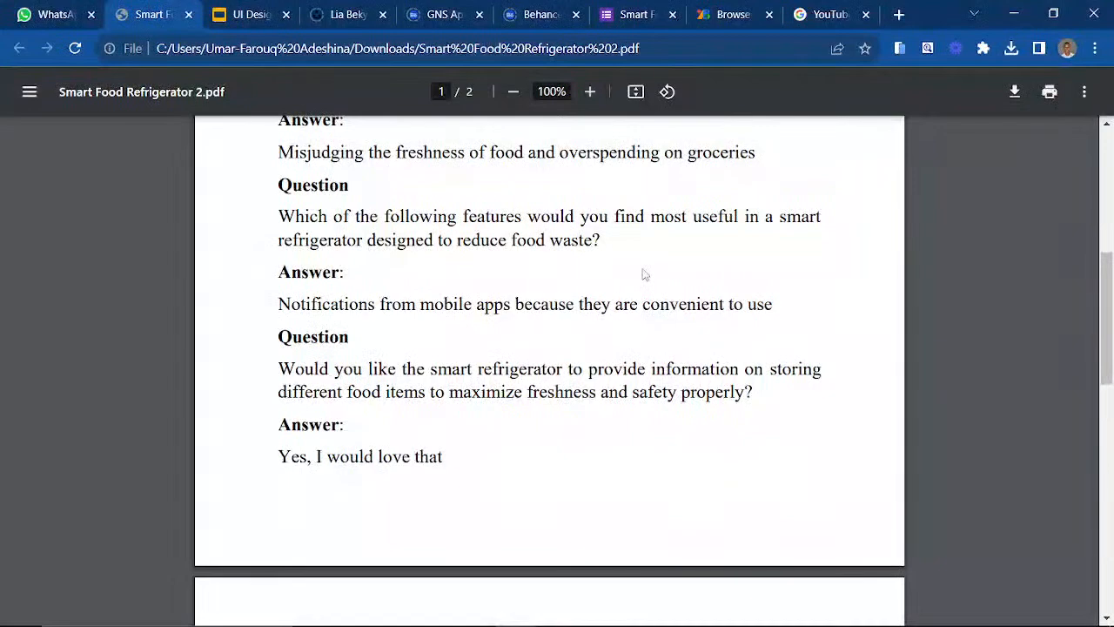
# - Replace the Goals text in Figma with "expiration dates, tracking", rechecking the expiration-tracking answer in the Smart Food Refrigerator 2 PDF first
pyautogui.click(565, 616)
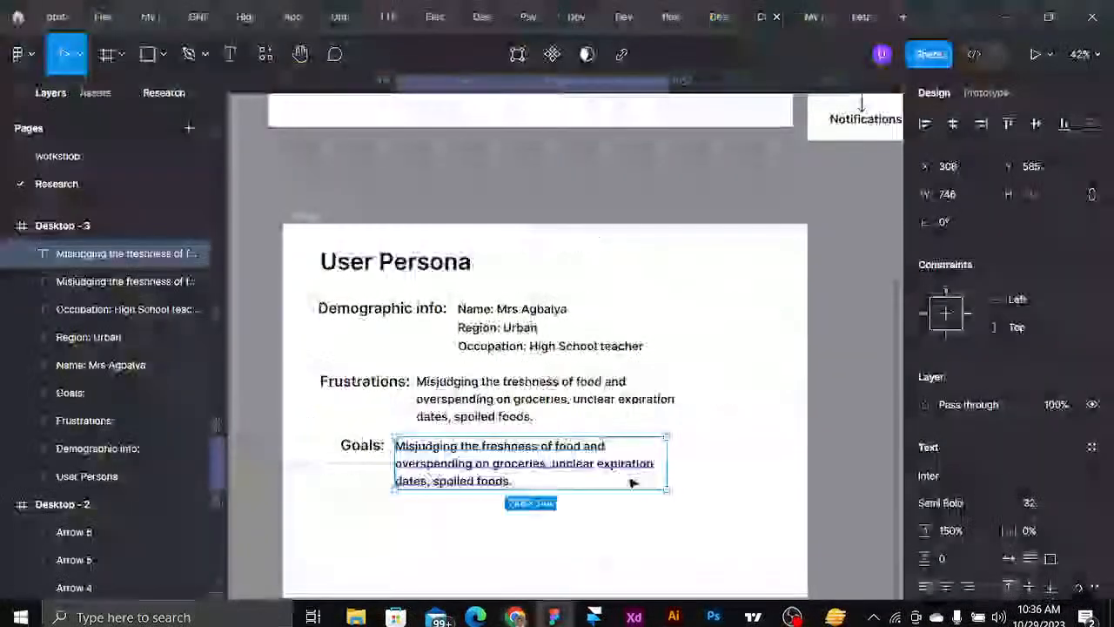
pyautogui.doubleClick(517, 481)
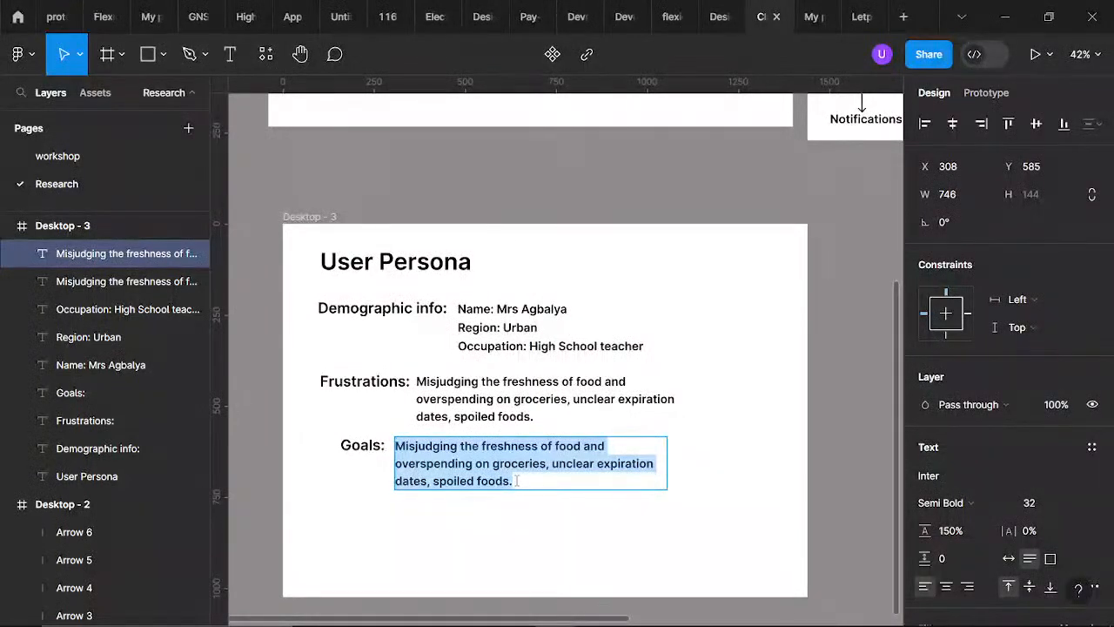
pyautogui.hotkey('alt', 'Tab')
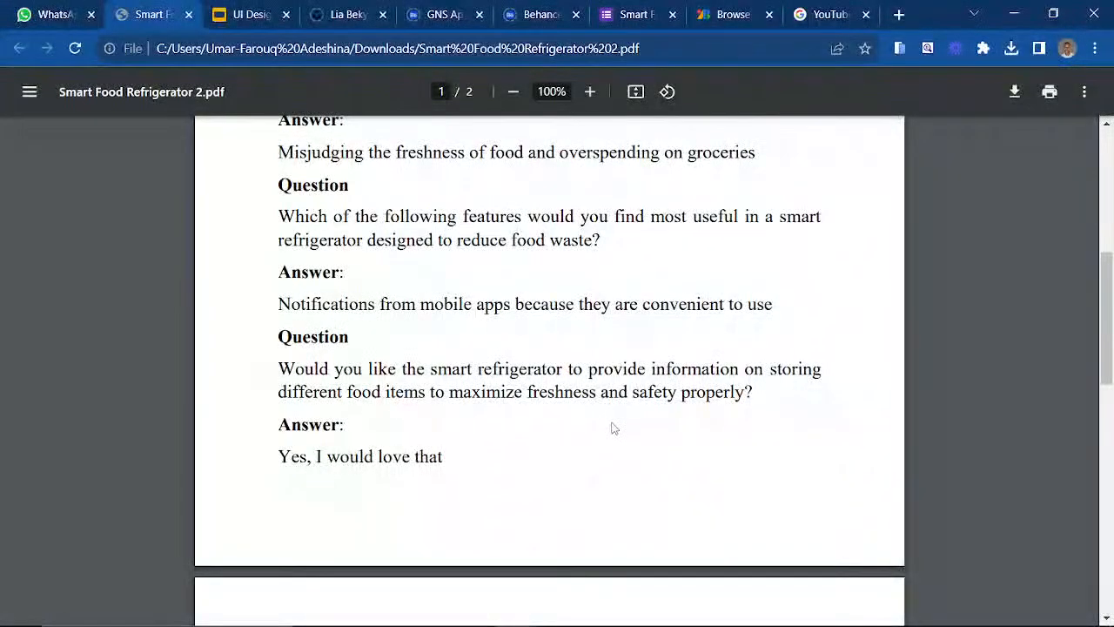
pyautogui.scroll(-2, 614, 427)
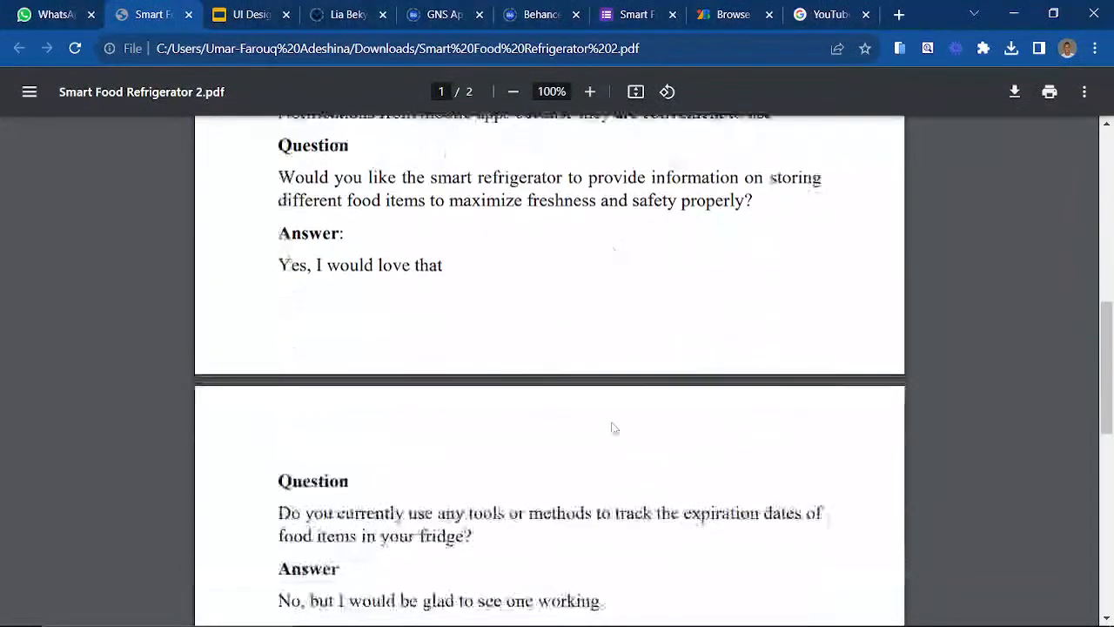
pyautogui.scroll(-1, 614, 428)
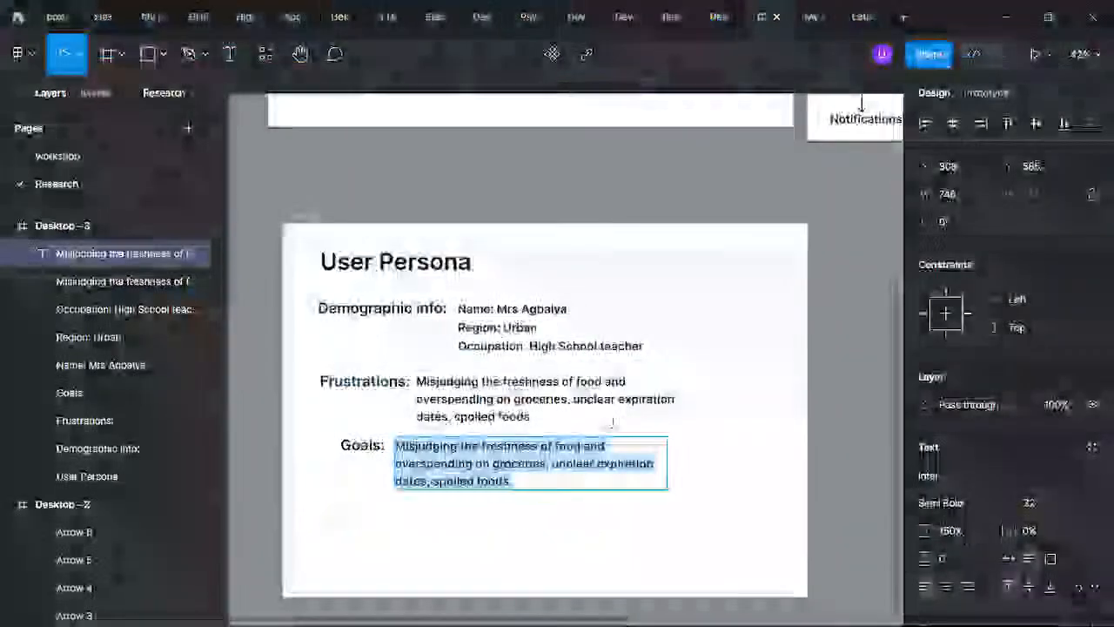
pyautogui.write('expi')
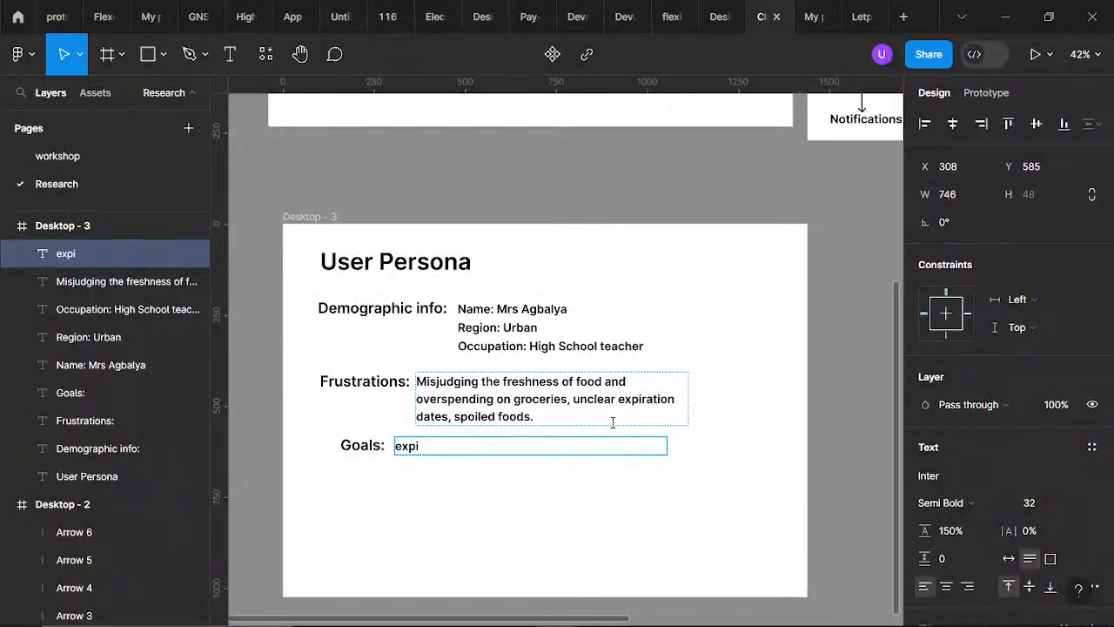
pyautogui.write('ration dates')
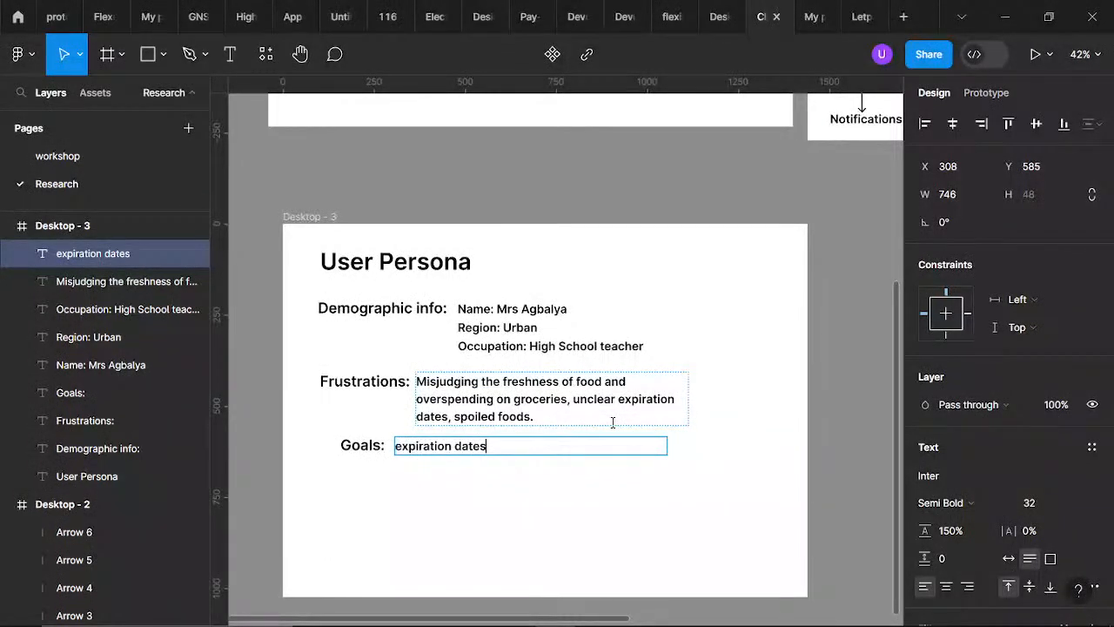
pyautogui.write(', tracking')
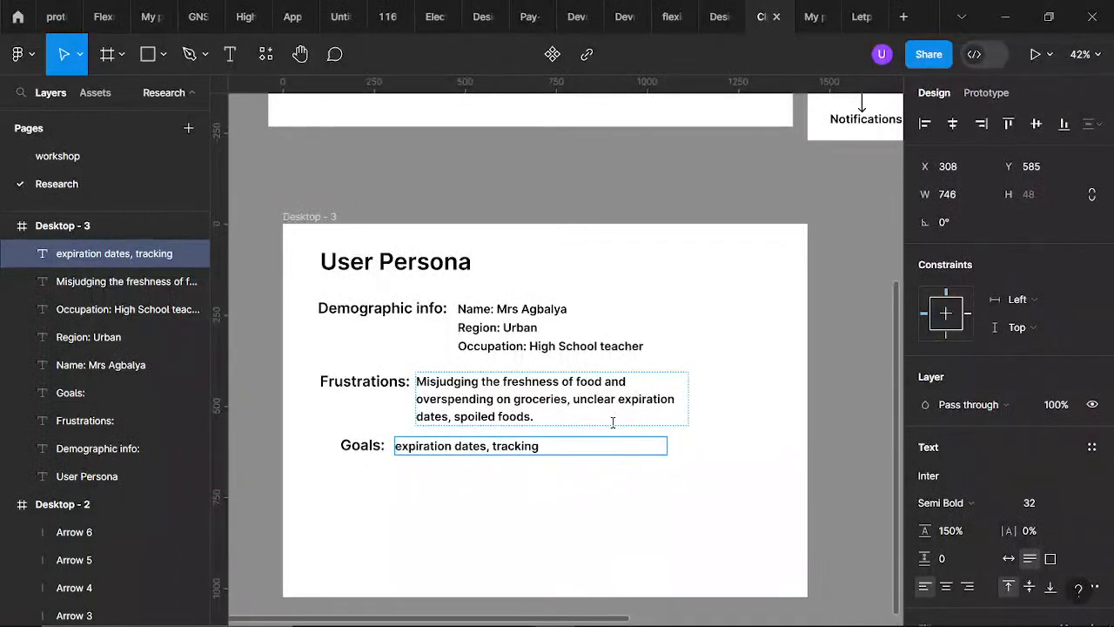
# - Add a trailing comma to the Goals text and remove the one after "dates" so it reads "expiration dates tracking,"
pyautogui.write(',')
pyautogui.press('Left')
pyautogui.press('Left')
pyautogui.press('Left')
pyautogui.press('Left')
pyautogui.press('Left')
pyautogui.press('Left')
pyautogui.press('Left')
pyautogui.press('Left')
pyautogui.press('Left')
pyautogui.press('BackSpace')
pyautogui.press('BackSpace')
pyautogui.press('BackSpace')
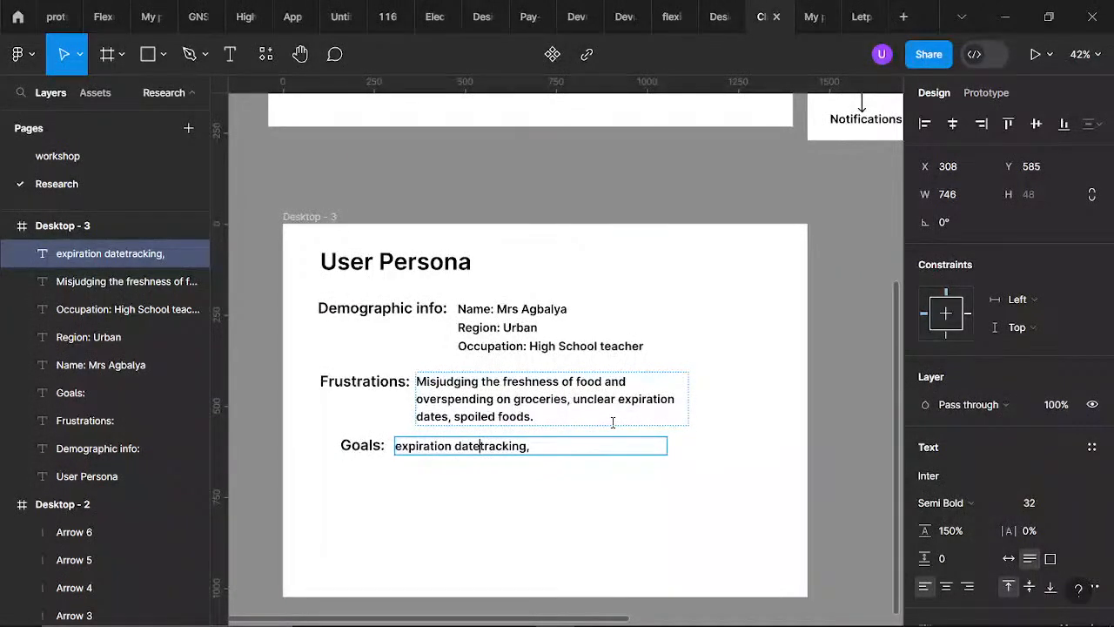
pyautogui.write('s')
# - Append "mobile notifications" to the end of the Goals text
pyautogui.press('End')
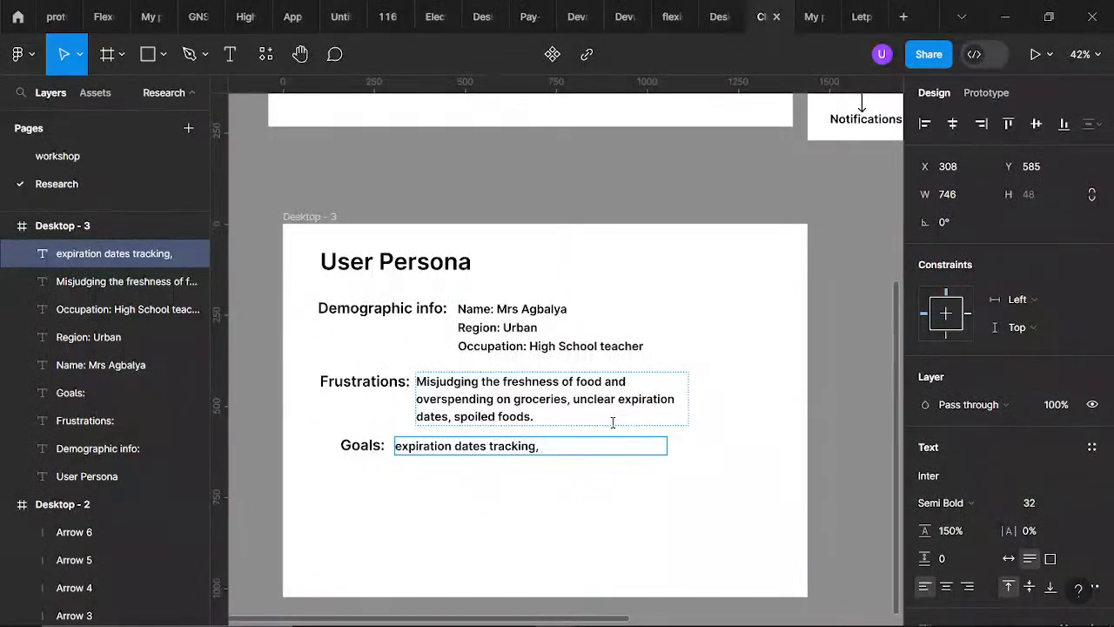
pyautogui.write('mobile notifica')
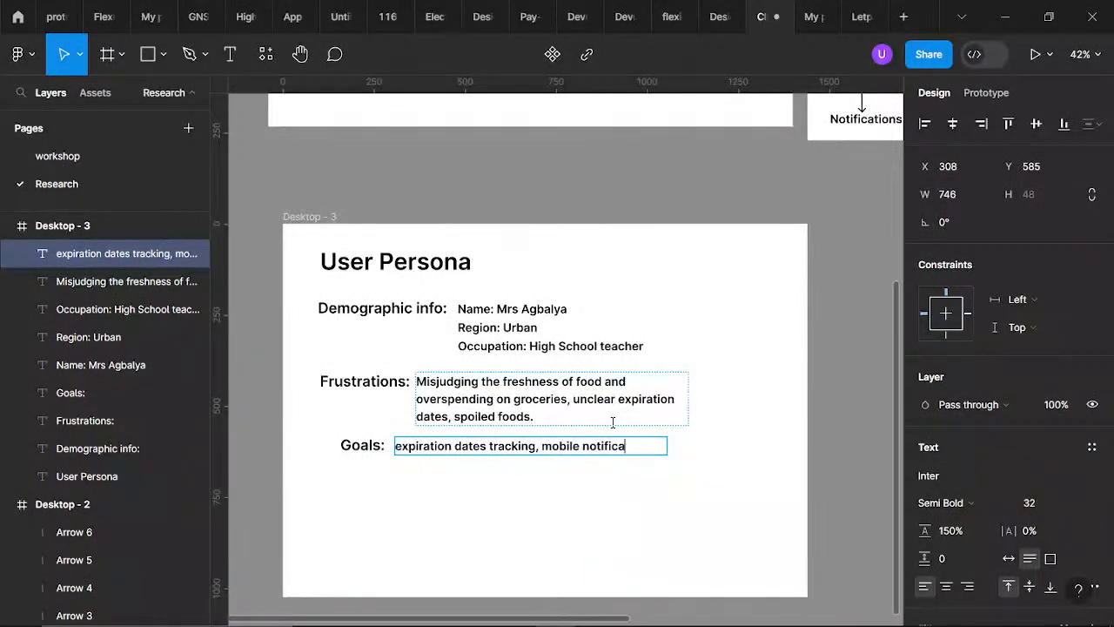
pyautogui.write('tions,')
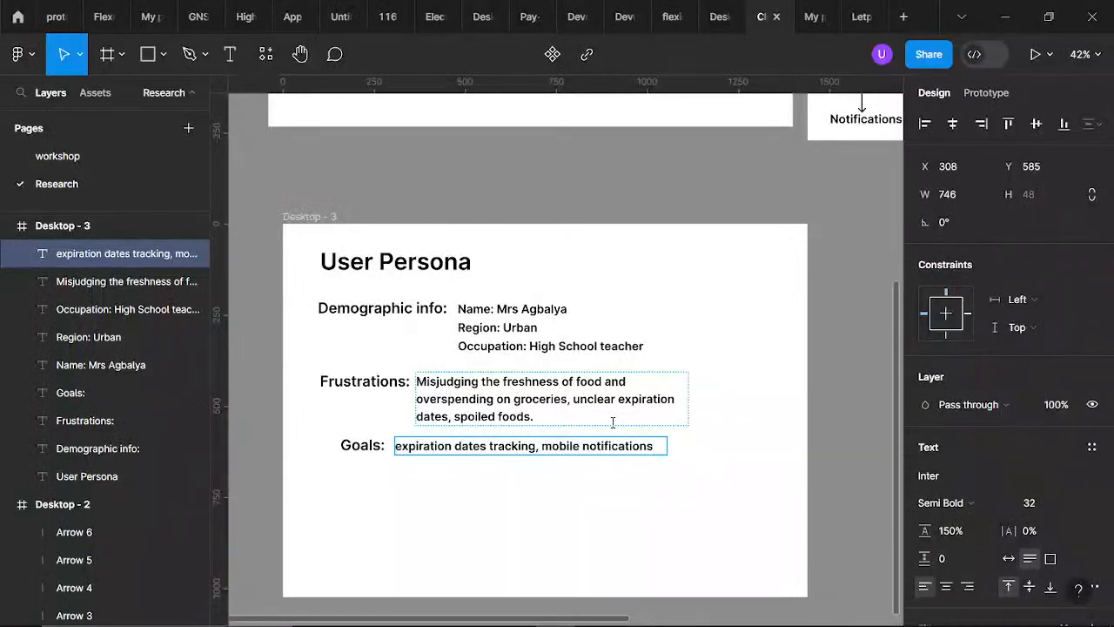